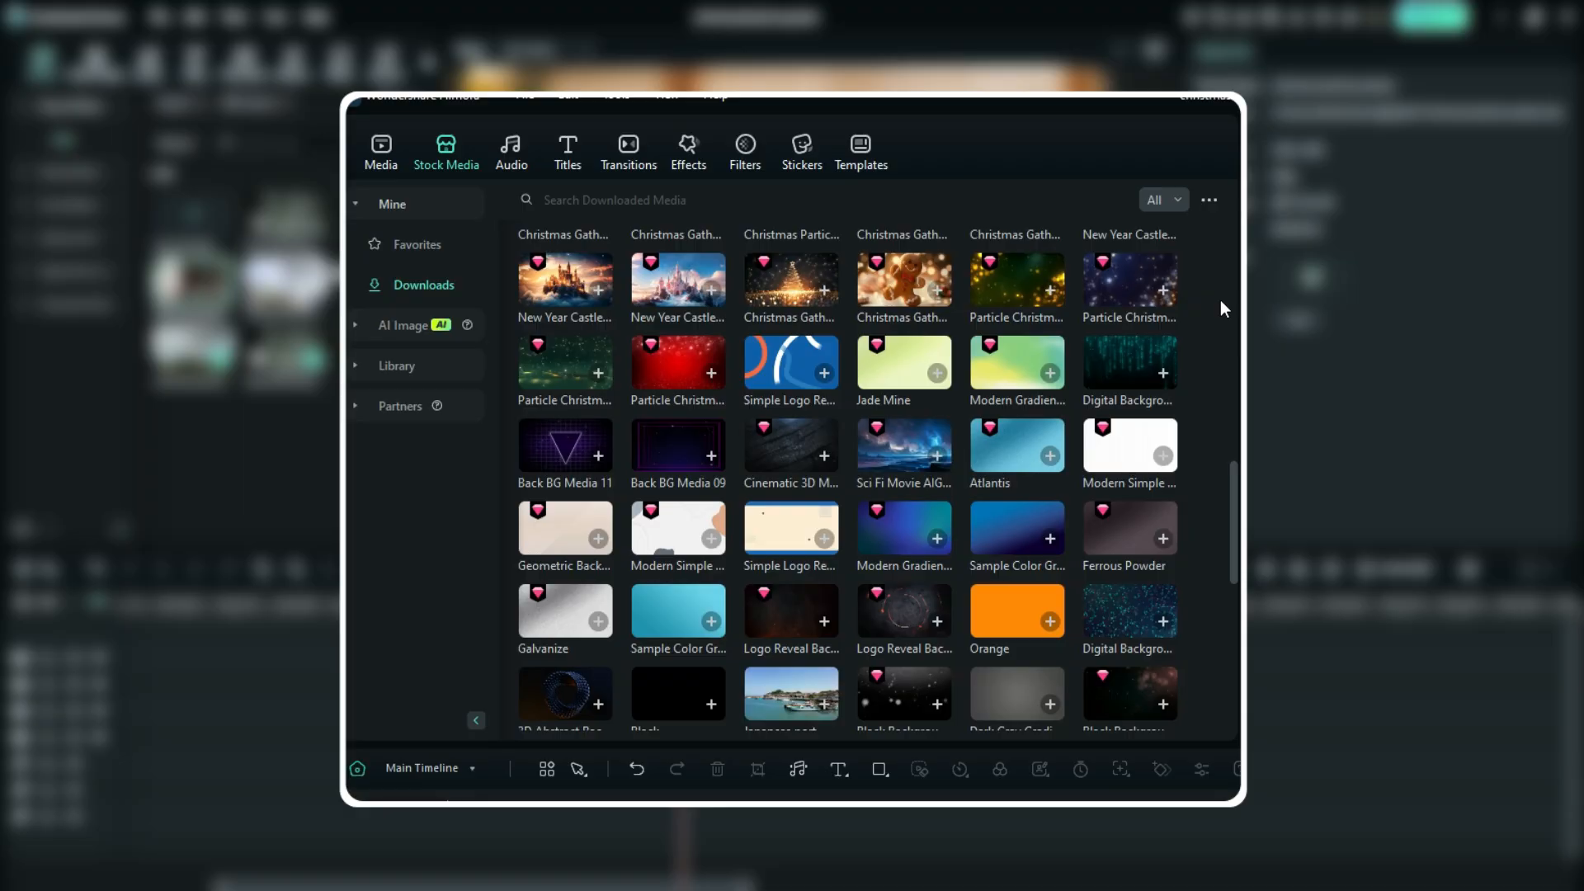
# Browse the downloaded stock media and the Christmas category of the stock library for a suitable background clip.
pyautogui.scroll(-5, 1220, 308)
pyautogui.scroll(8, 1220, 308)
pyautogui.scroll(3, 1220, 300)
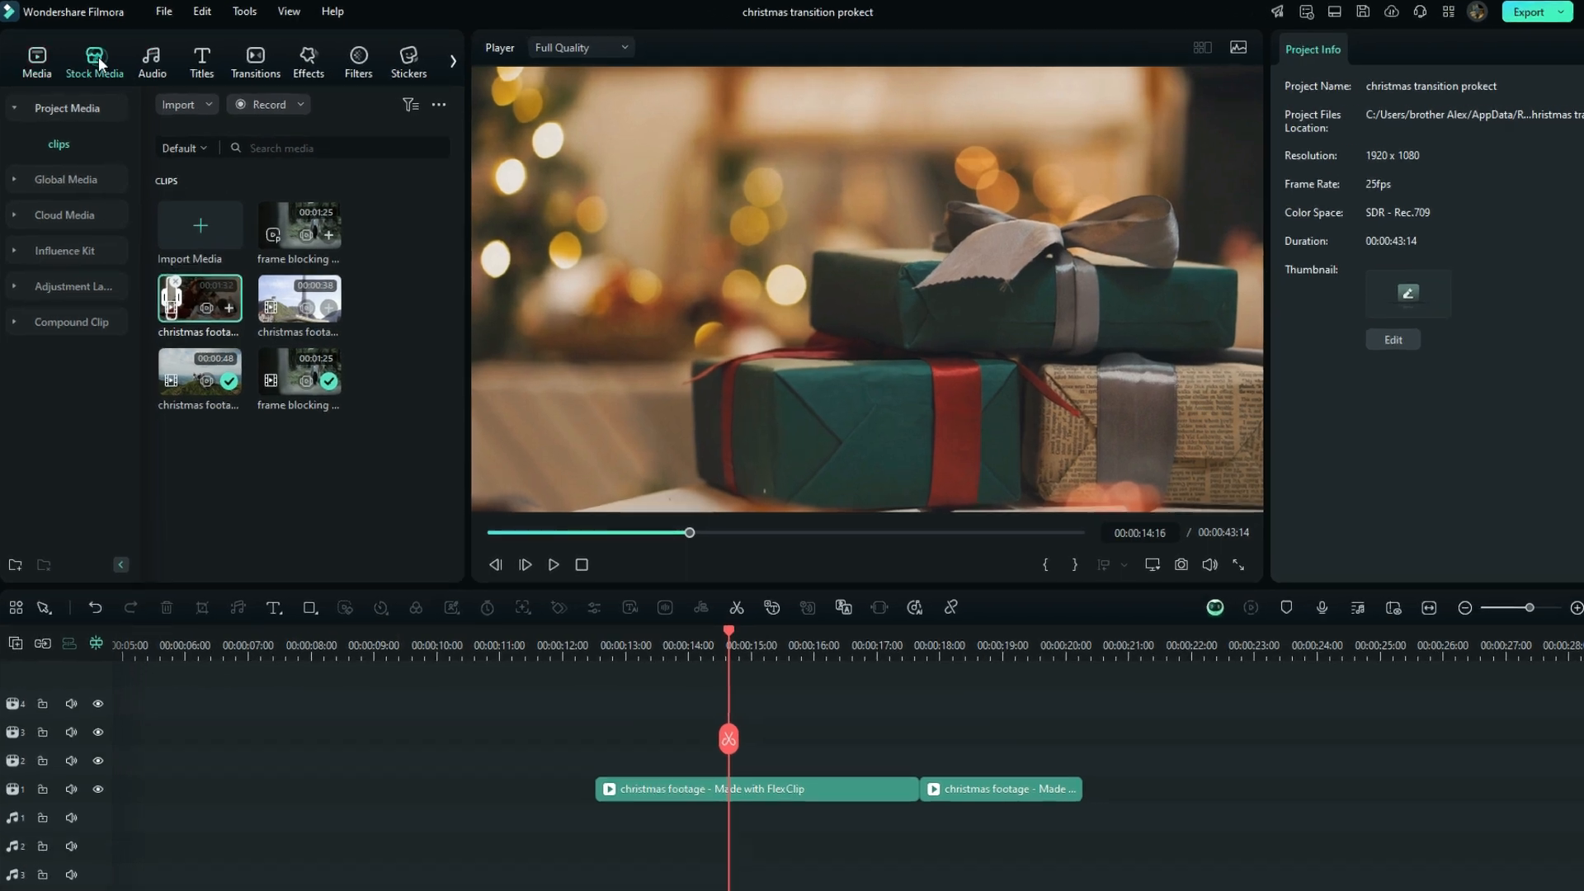
pyautogui.click(96, 57)
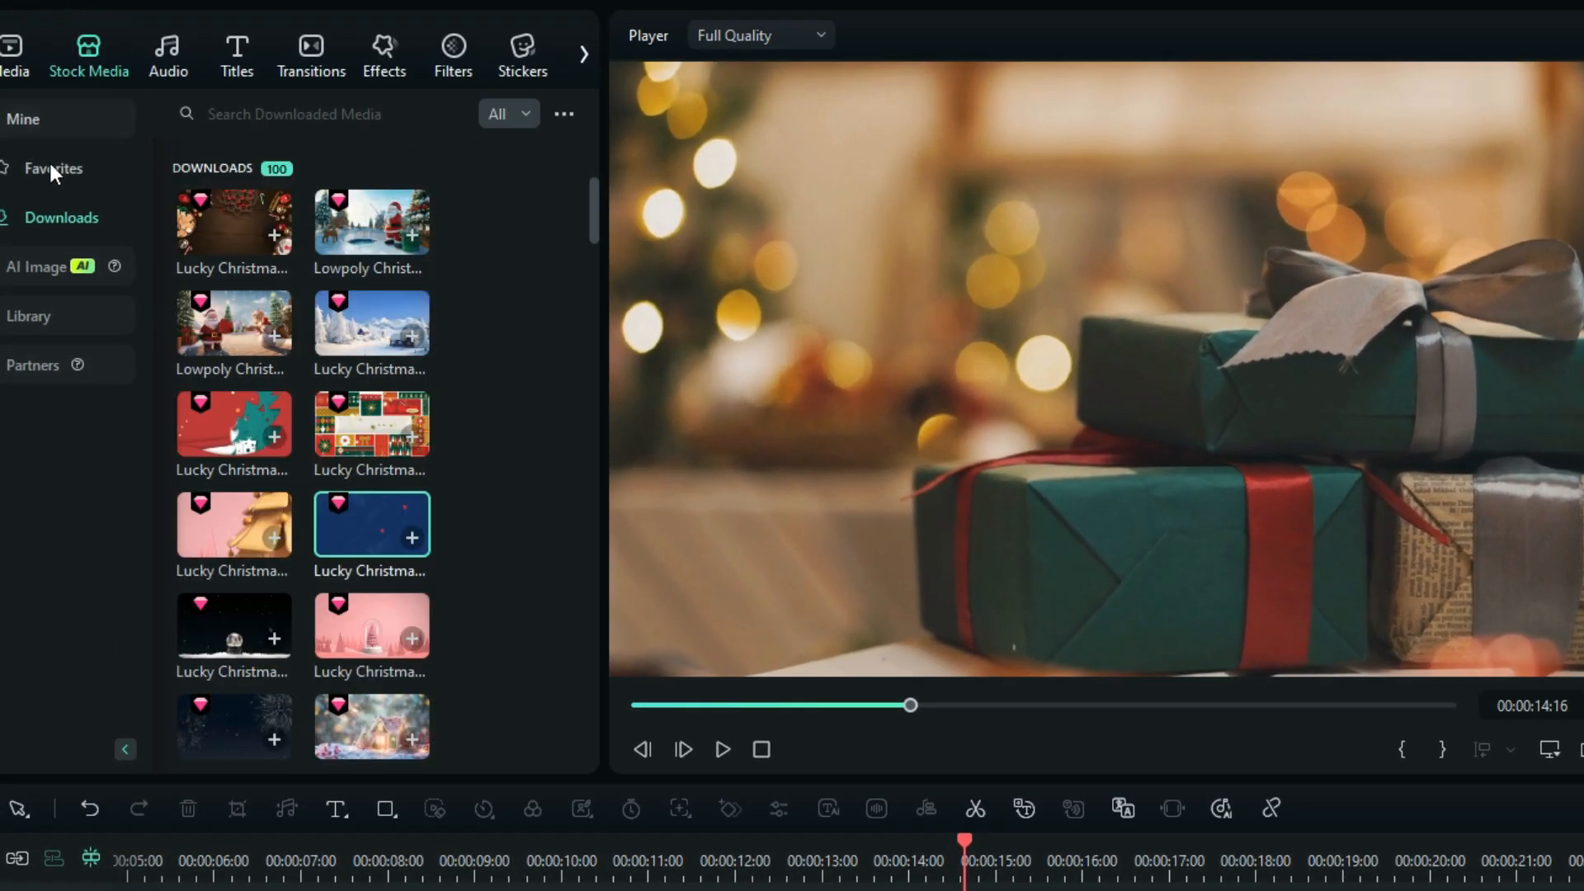
pyautogui.click(71, 320)
pyautogui.scroll(-5, 67, 462)
pyautogui.click(61, 512)
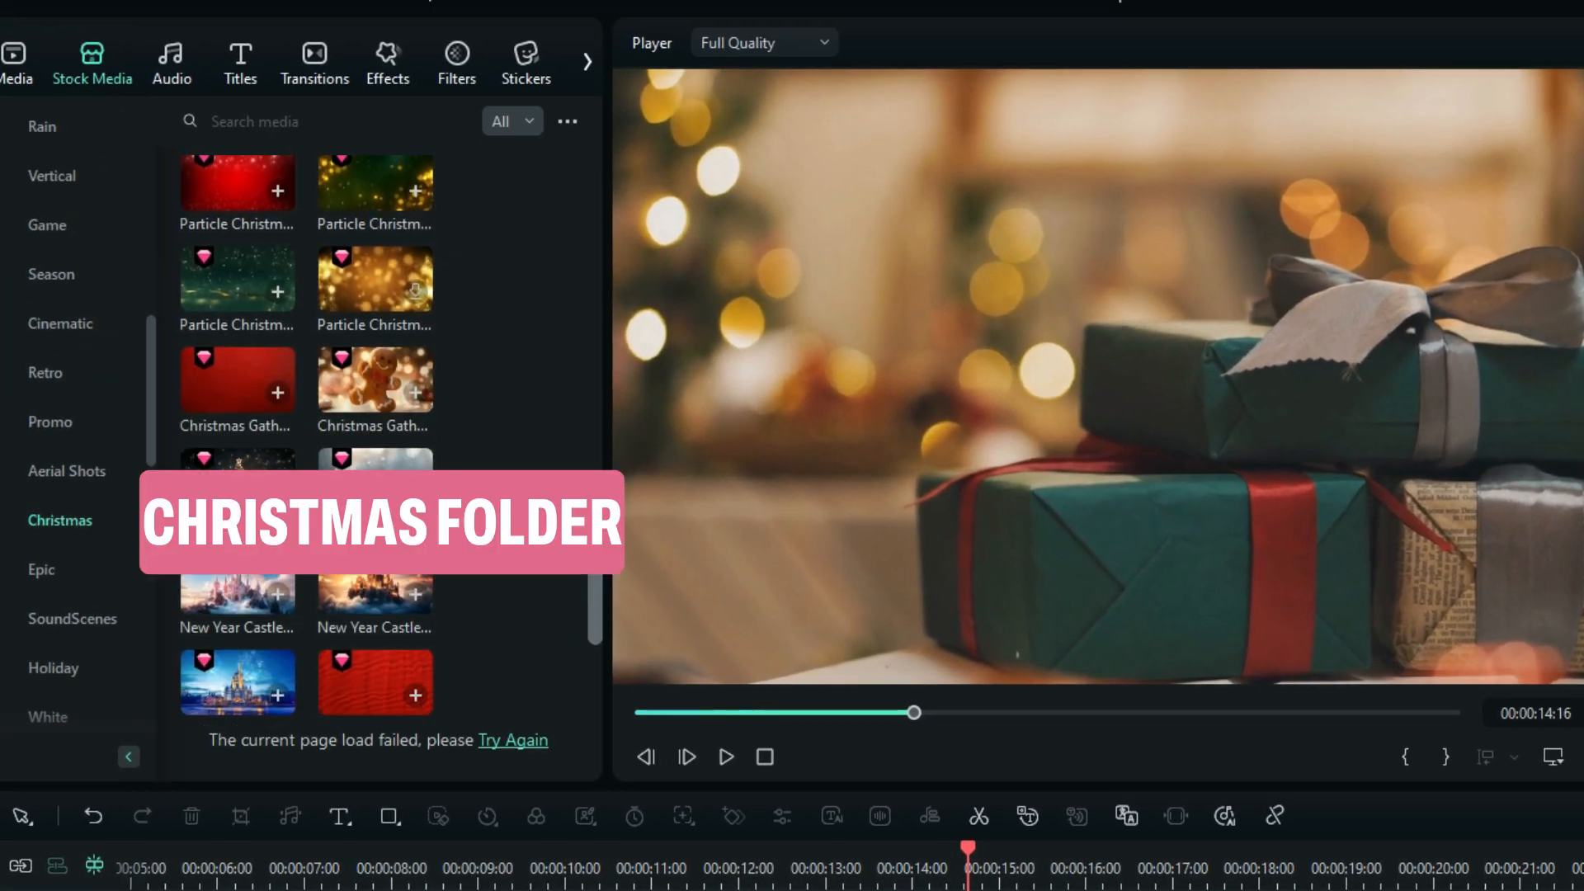
pyautogui.moveTo(582, 536)
pyautogui.mouseDown()
pyautogui.moveTo(585, 620)
pyautogui.moveTo(633, 463)
pyautogui.moveTo(632, 533)
pyautogui.moveTo(593, 642)
pyautogui.moveTo(604, 542)
pyautogui.mouseUp()
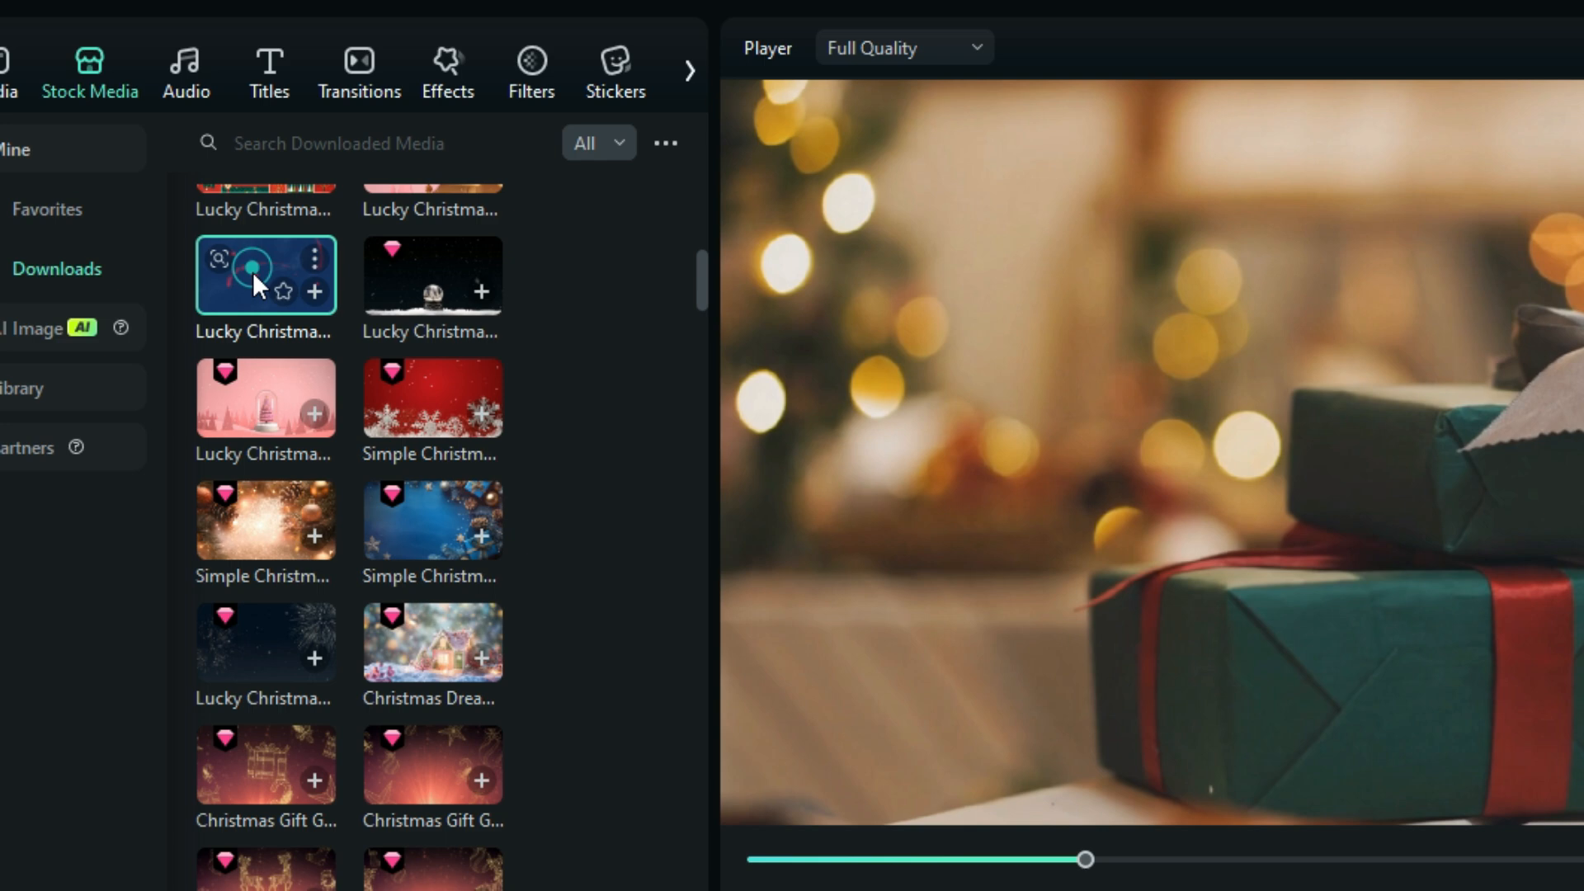
# Place the downloaded Lucky Christmas Media 26 clip on the first video track, ahead of the Christmas footage clips.
pyautogui.moveTo(253, 270); pyautogui.dragTo(842, 890)
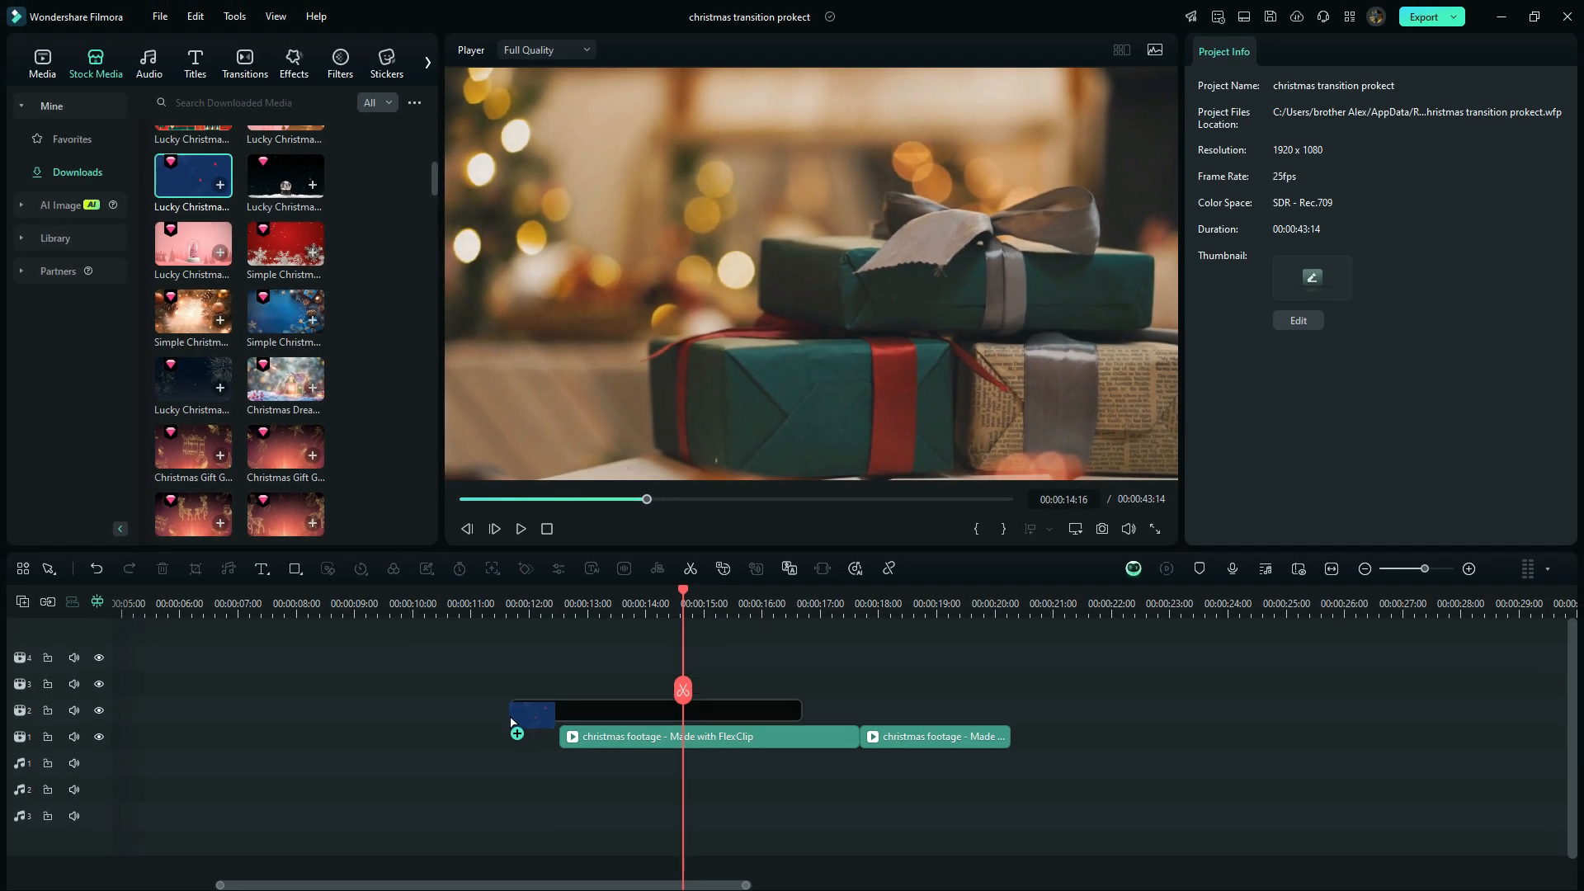
pyautogui.moveTo(496, 714); pyautogui.dragTo(226, 707)
# Examine frame by frame how the patterned paper tears open at the start of the Lucky Christmas Media 26 clip.
pyautogui.moveTo(242, 607); pyautogui.dragTo(487, 709)
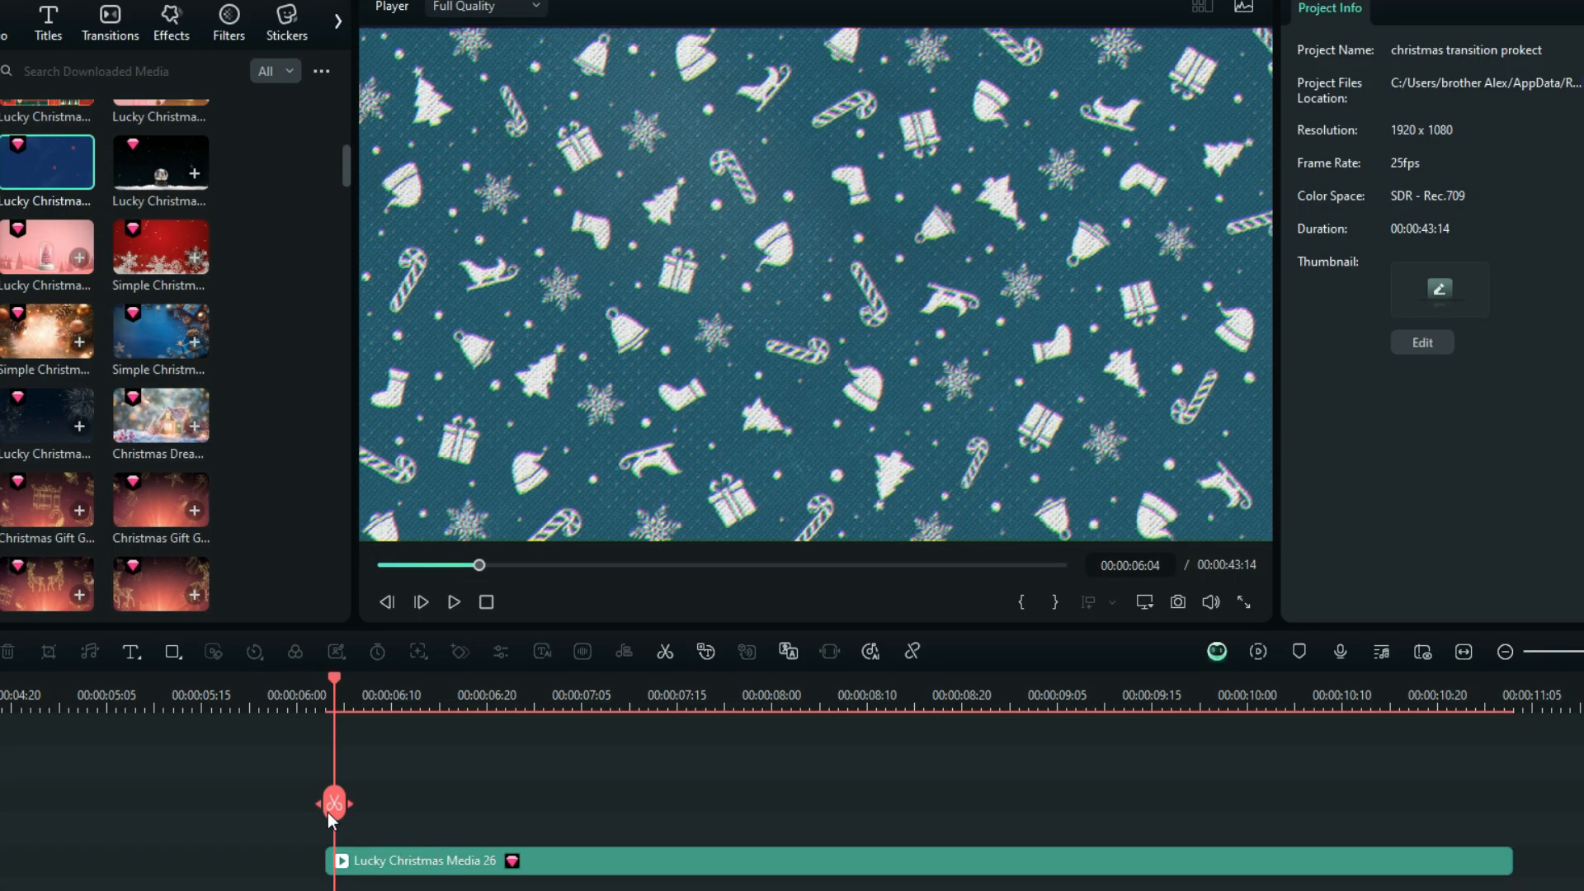
pyautogui.press('Right')
pyautogui.press('Right')
pyautogui.press('Right')
pyautogui.press('Right')
pyautogui.press('Right')
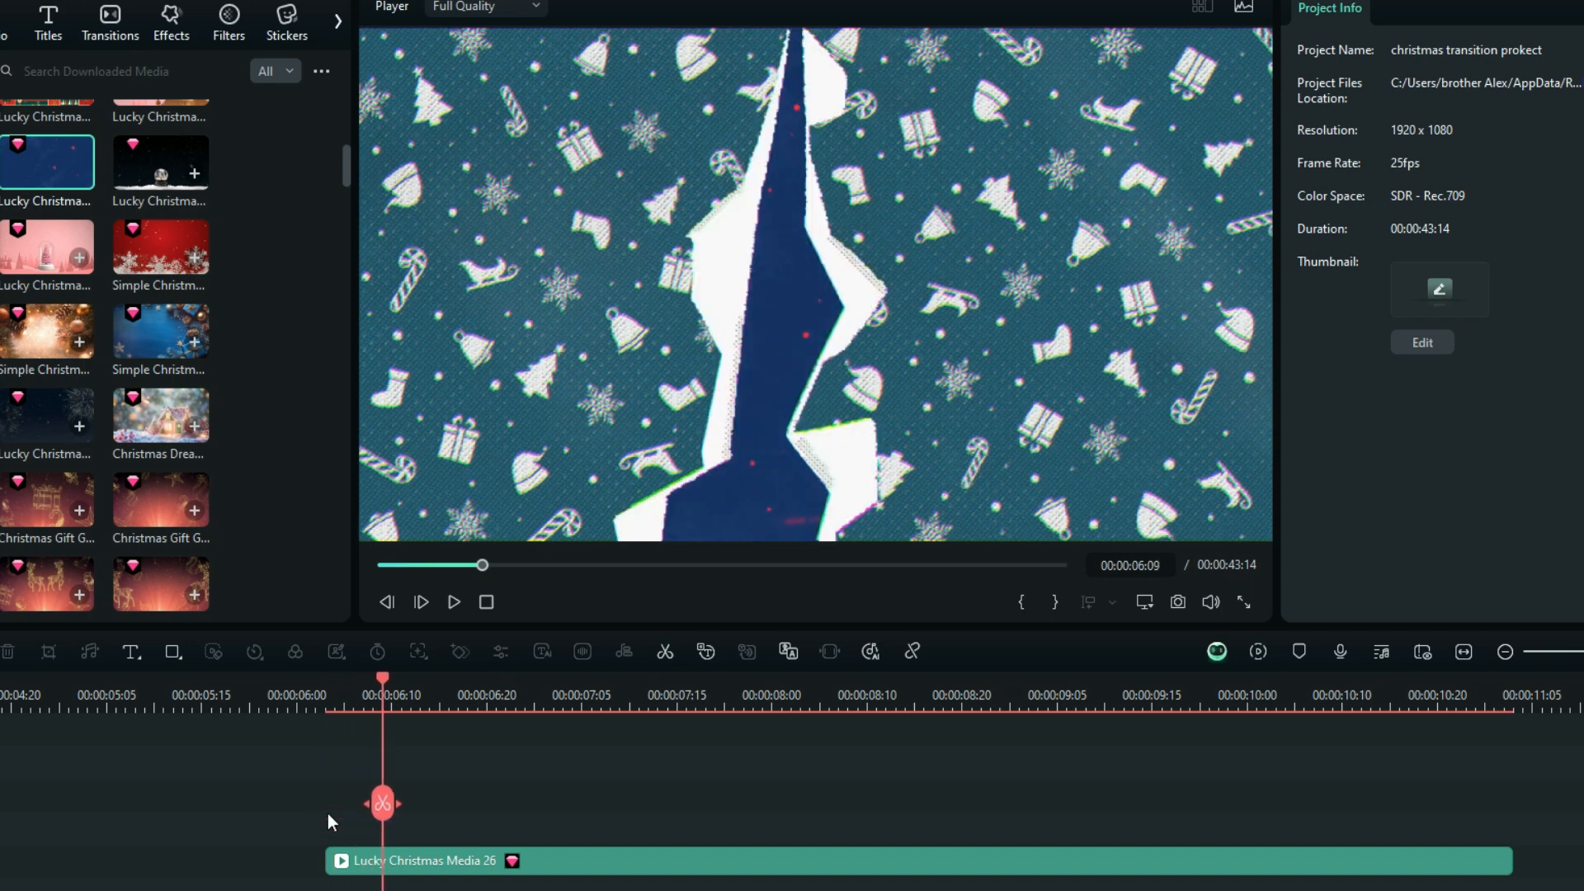
pyautogui.press('Right')
pyautogui.press('Right')
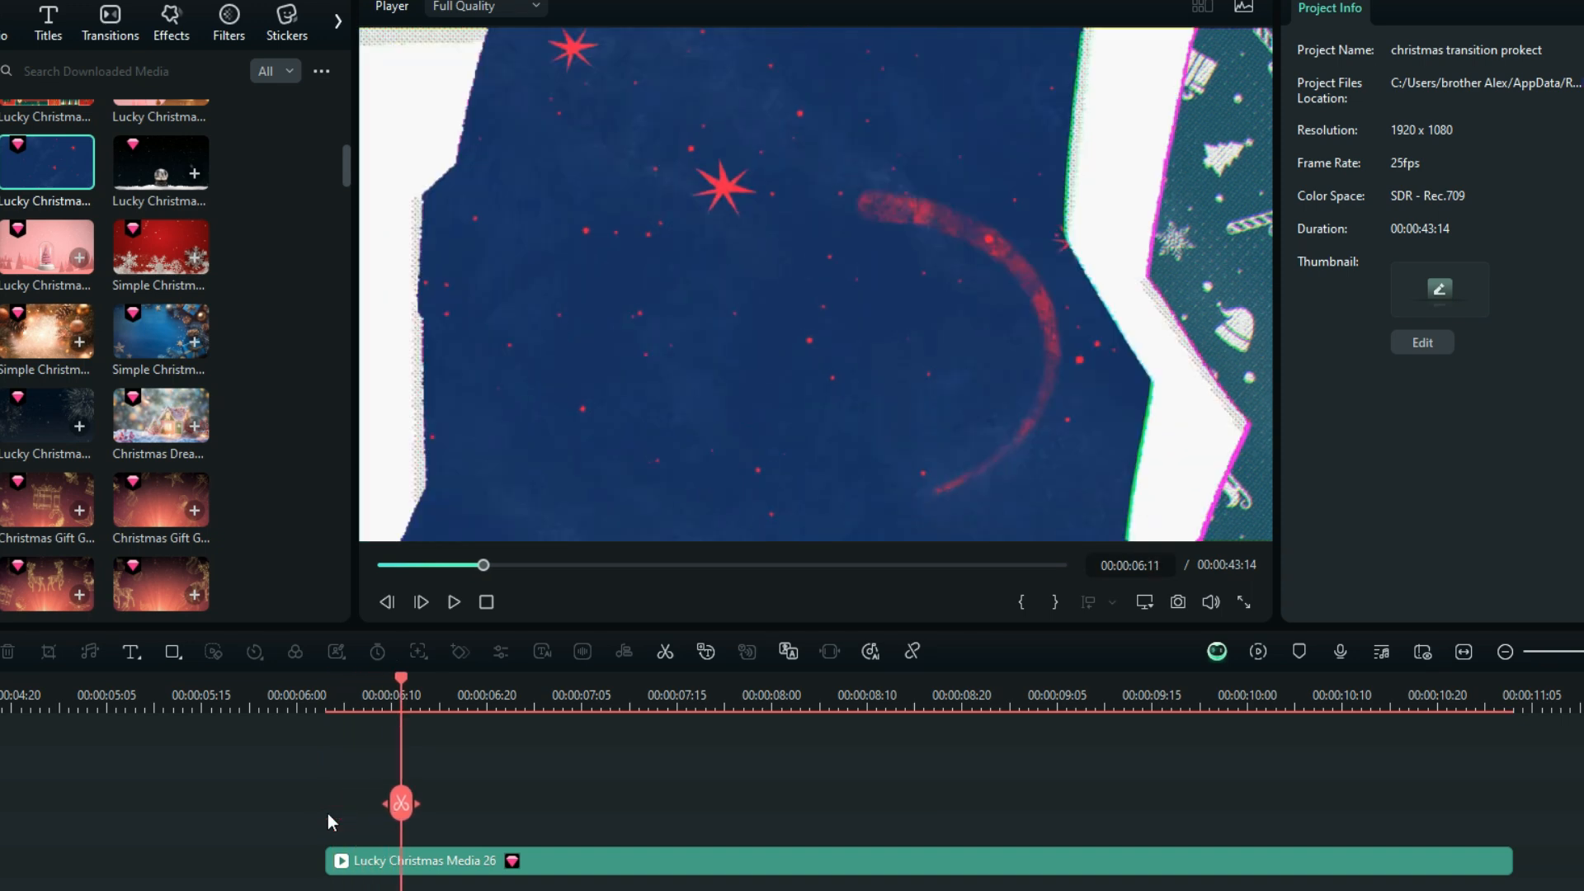
pyautogui.press('Right')
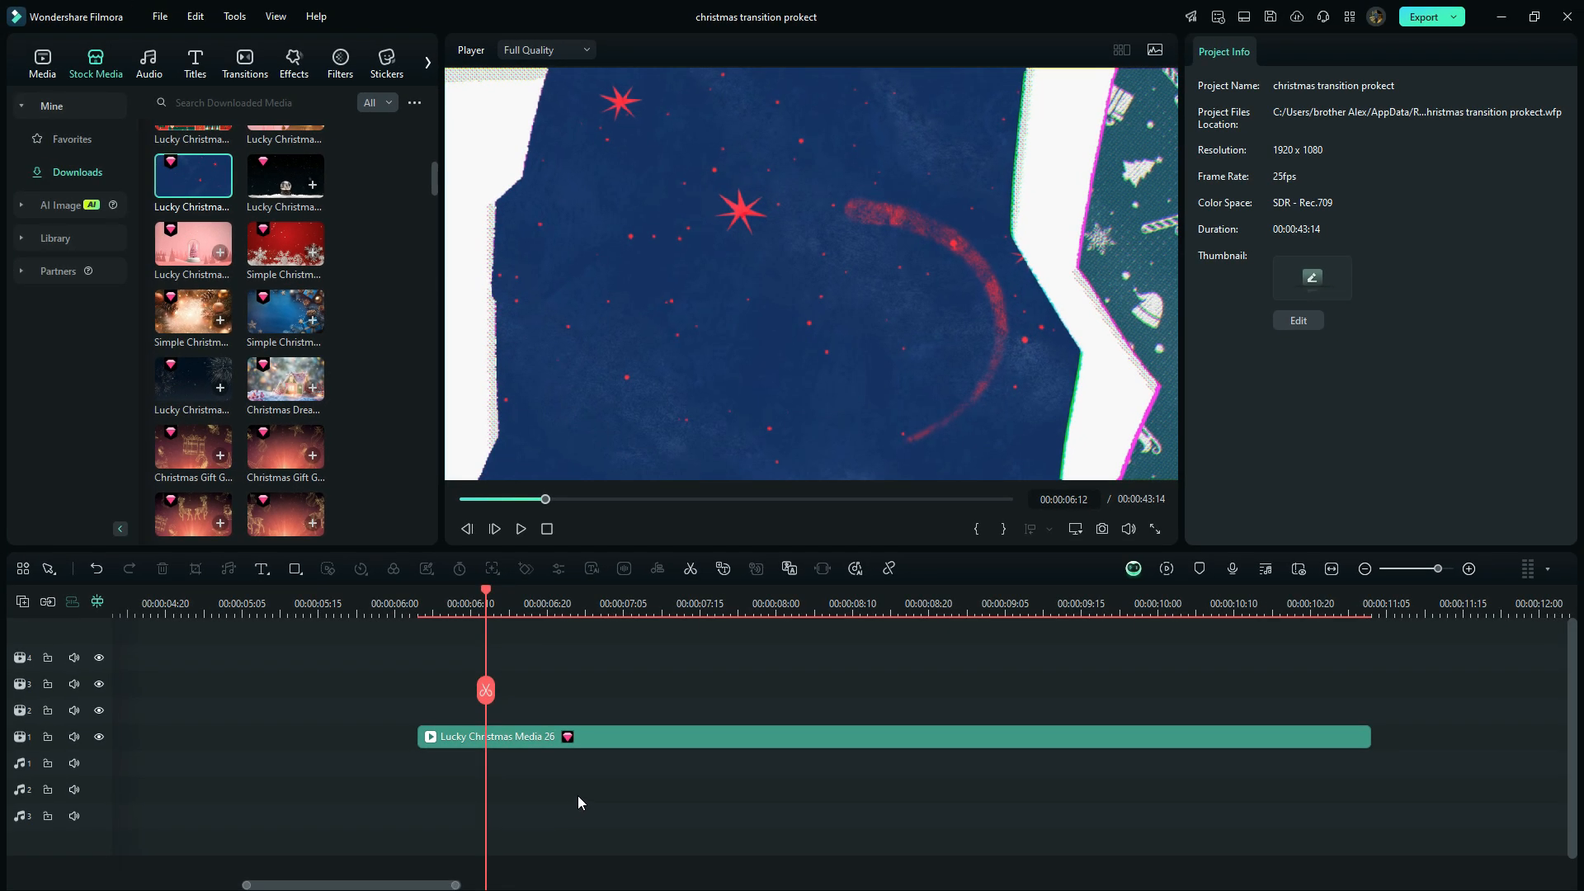
pyautogui.press('Left')
pyautogui.press('Left')
pyautogui.press('Left')
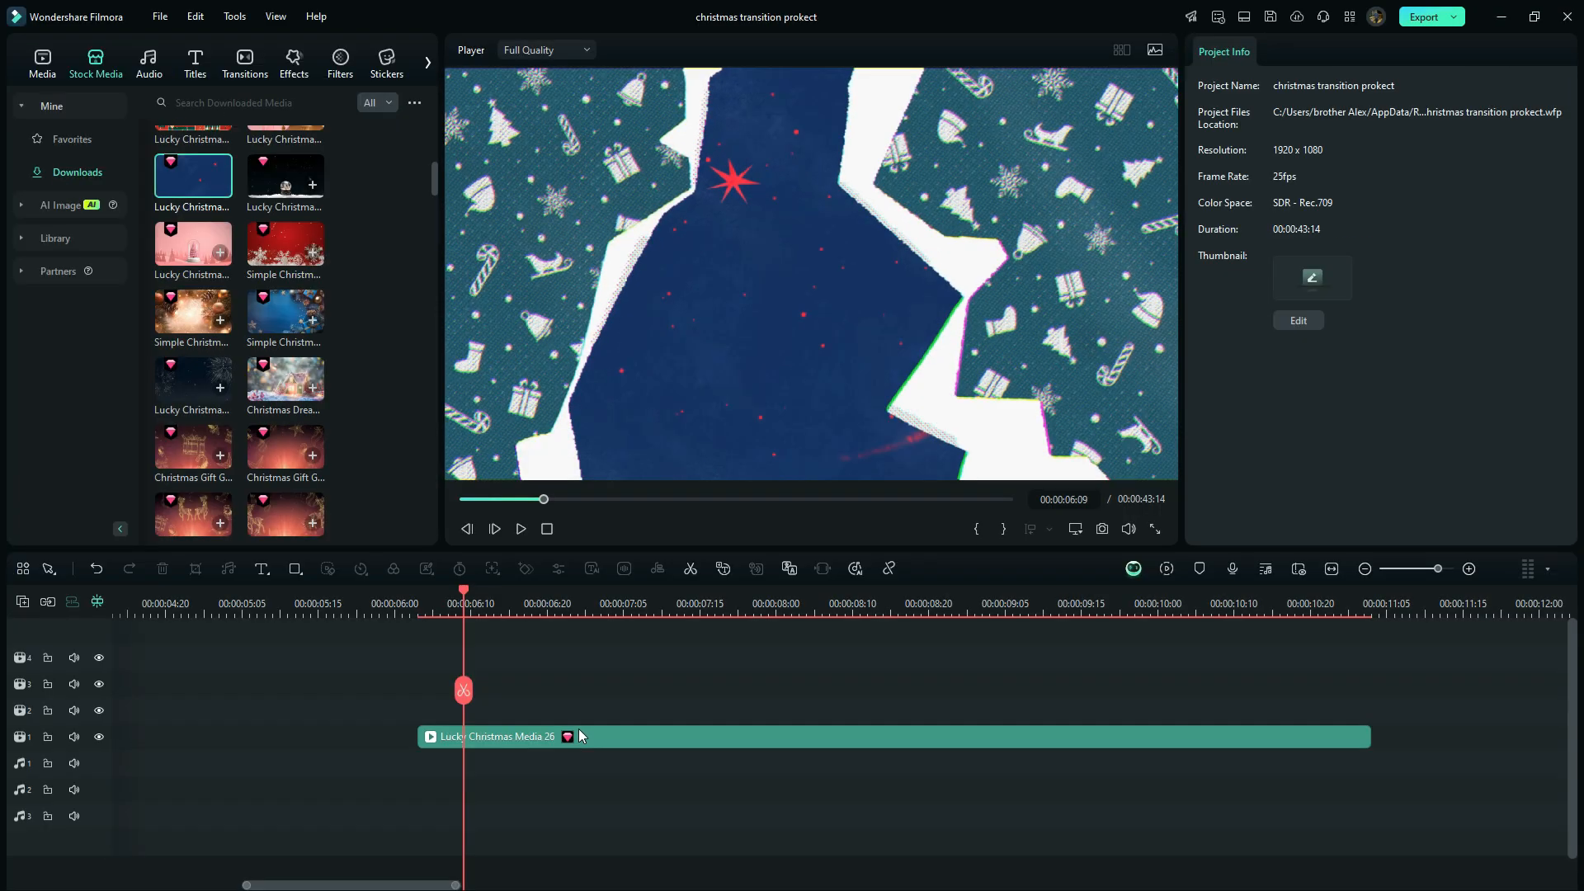
# Try to isolate the blue opening in Lucky Christmas Media 26 with a hand-drawn mask traced along the torn edges, and keyframe its path.
pyautogui.click(516, 890)
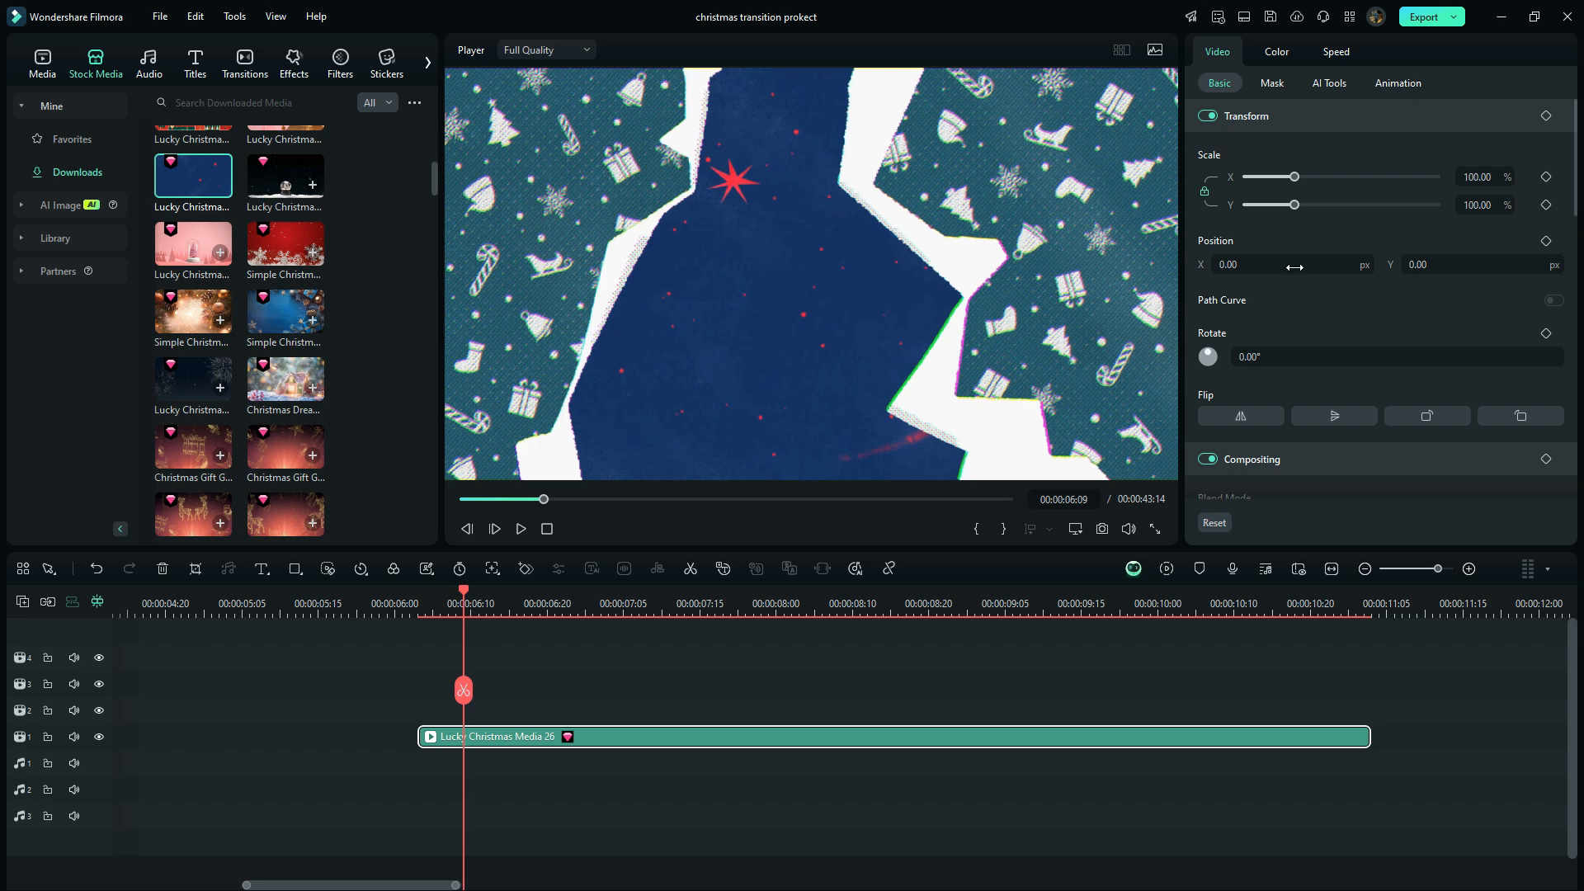
pyautogui.click(1273, 83)
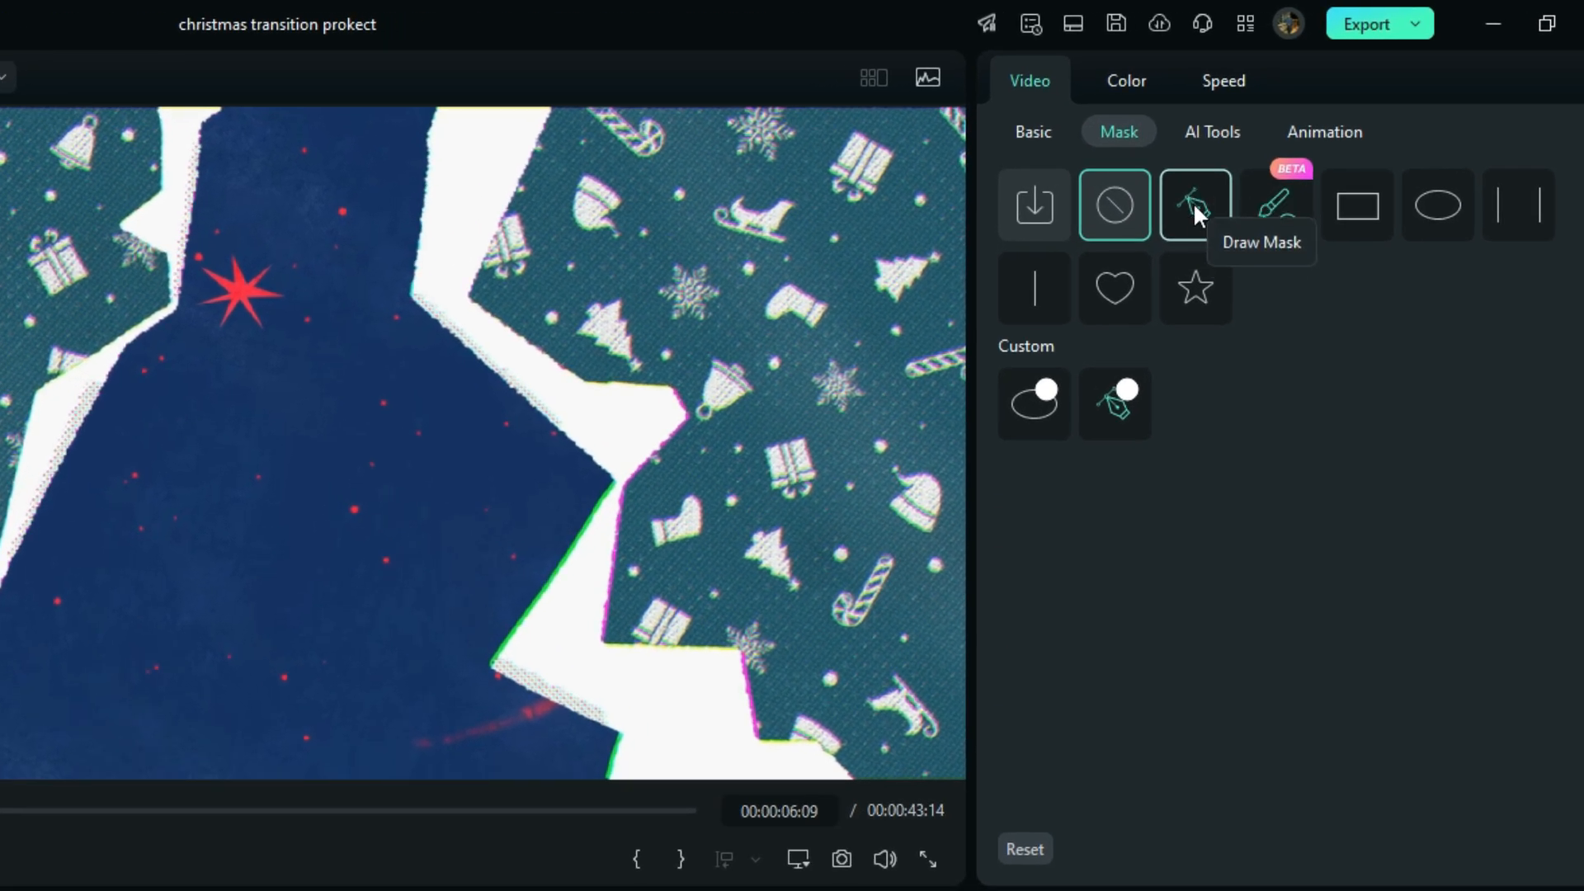
pyautogui.click(1320, 133)
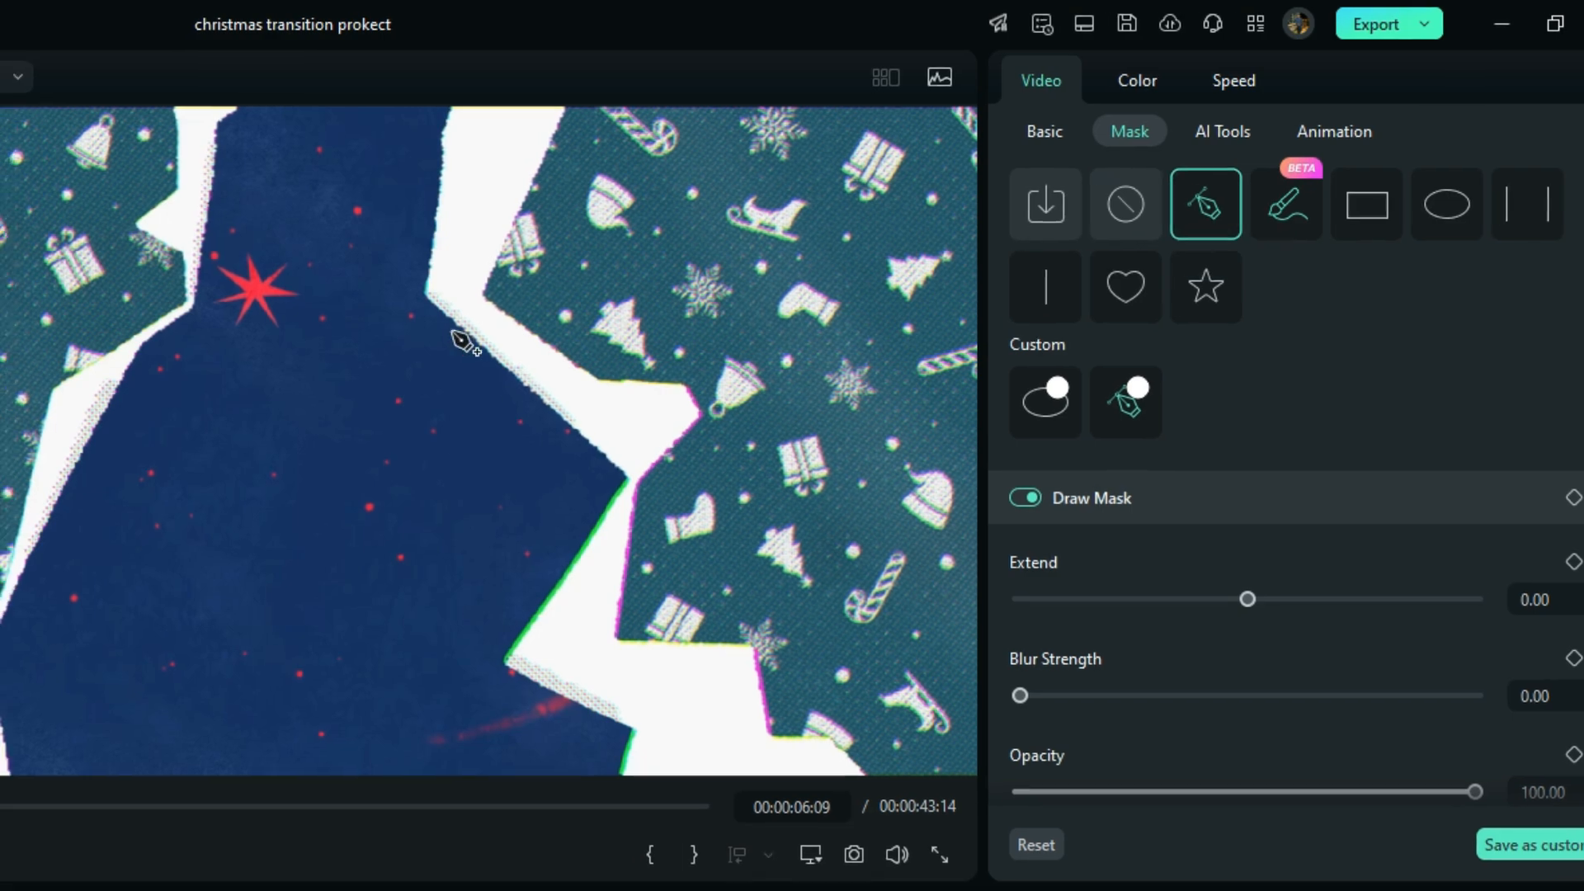
pyautogui.click(470, 655)
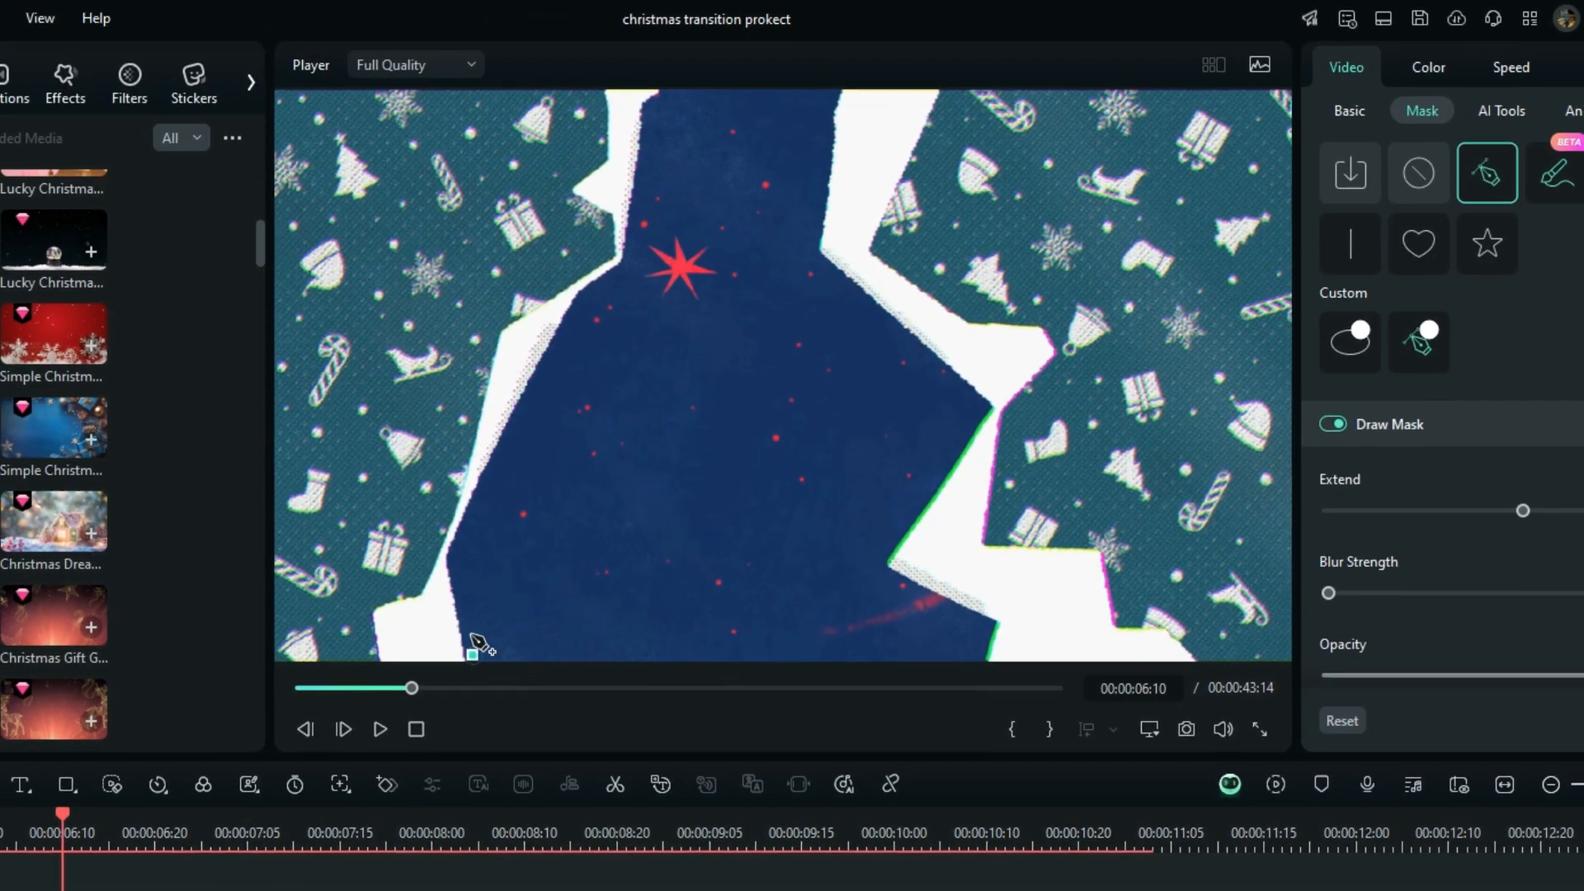
pyautogui.click(464, 600)
pyautogui.click(462, 570)
pyautogui.click(477, 529)
pyautogui.click(520, 428)
pyautogui.click(549, 393)
pyautogui.click(616, 302)
pyautogui.click(636, 264)
pyautogui.click(649, 204)
pyautogui.click(655, 161)
pyautogui.click(664, 93)
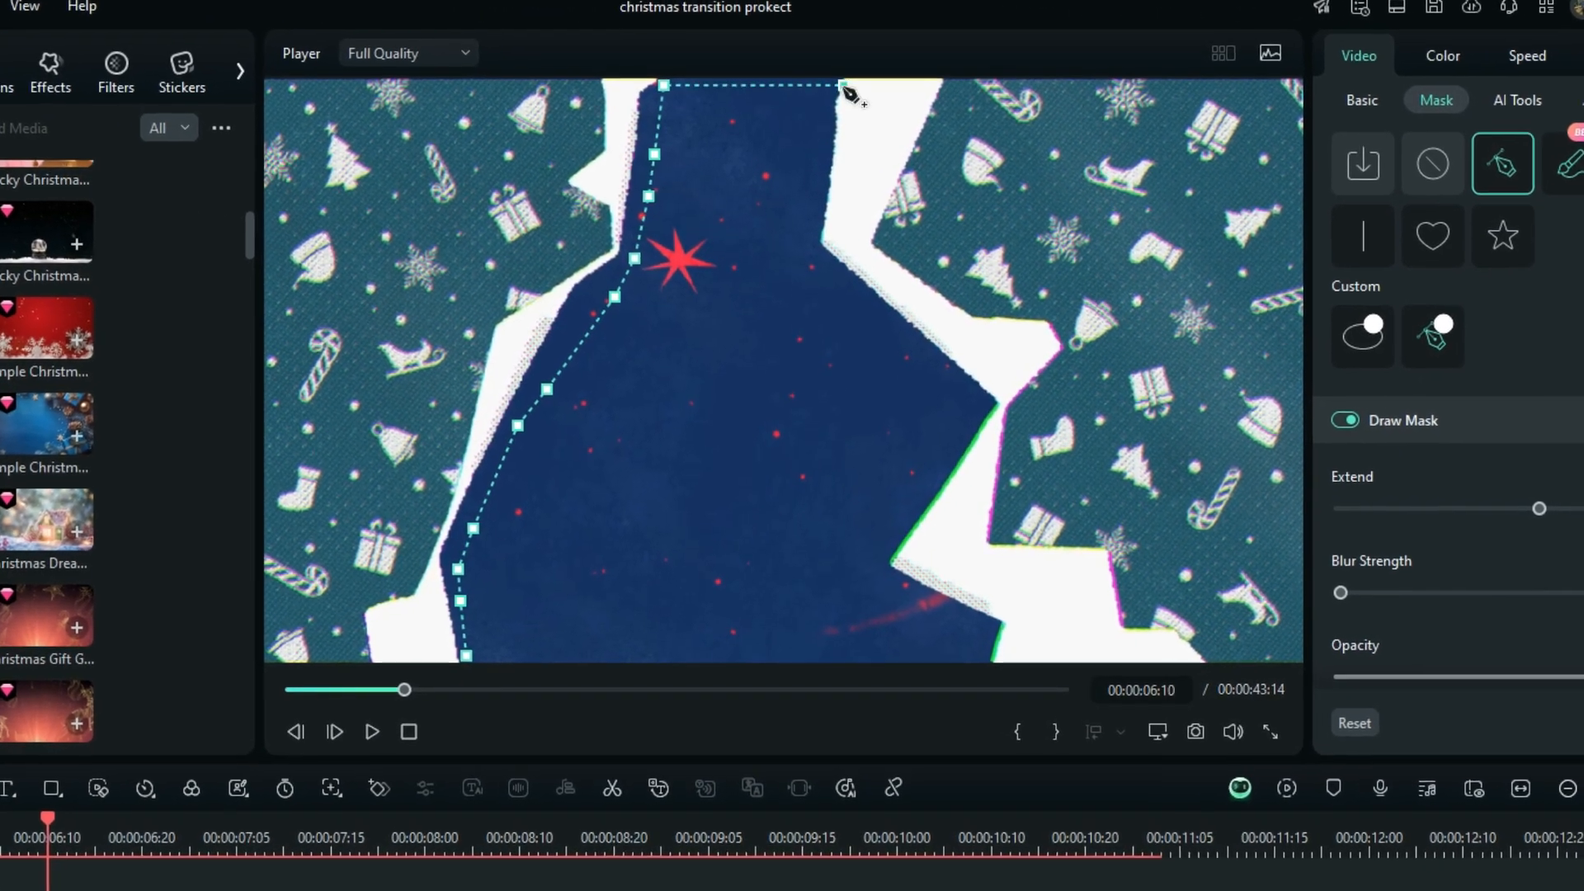
pyautogui.click(843, 95)
pyautogui.click(830, 112)
pyautogui.click(828, 141)
pyautogui.click(812, 179)
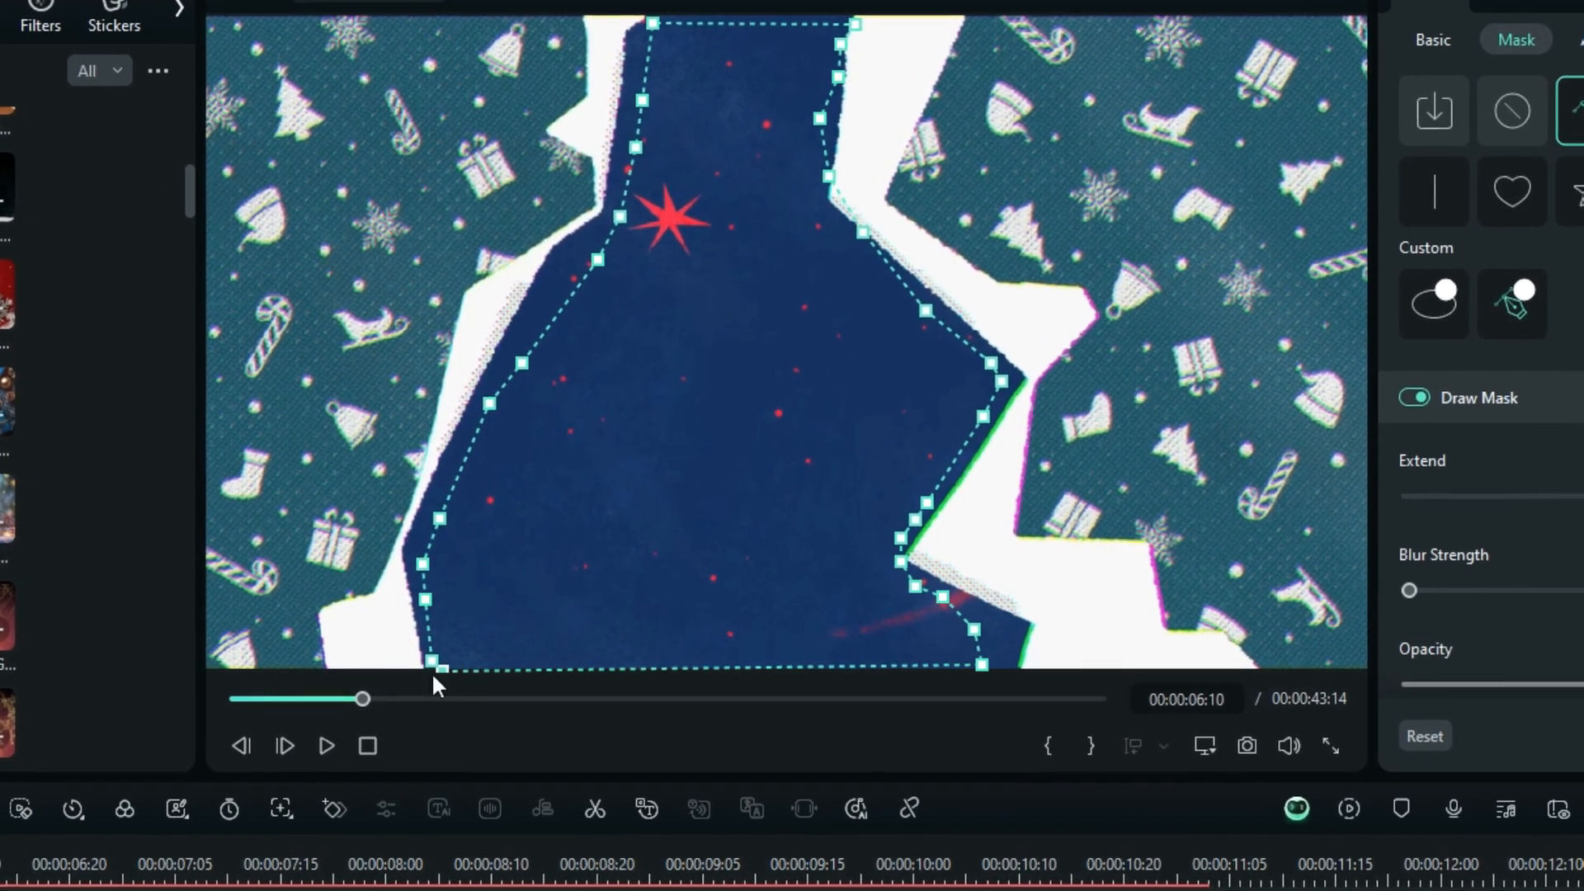
pyautogui.click(441, 660)
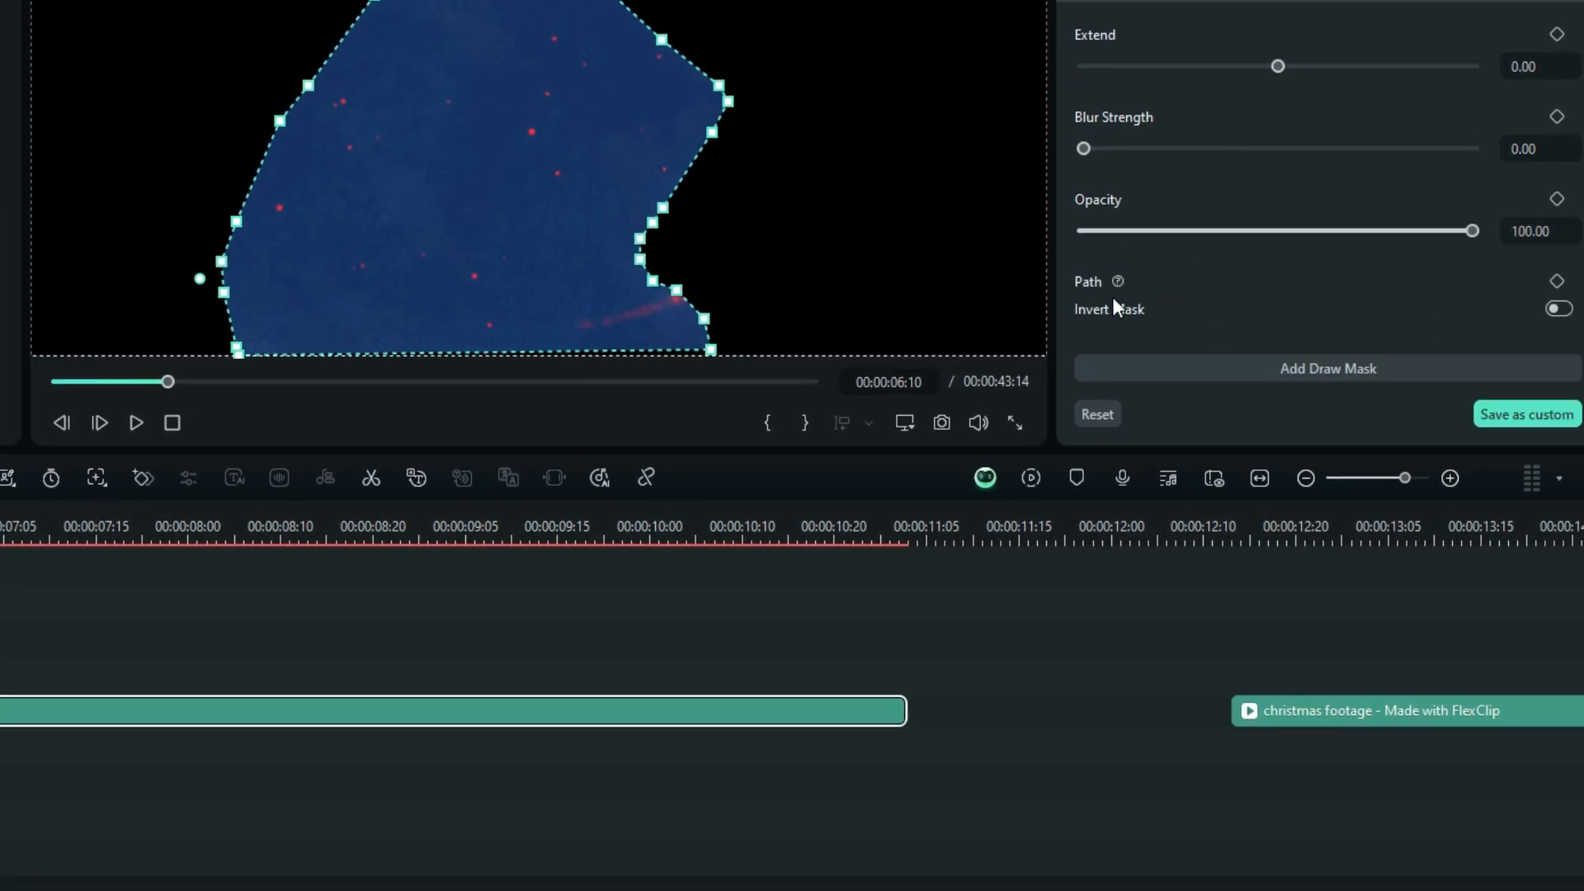
pyautogui.click(1559, 309)
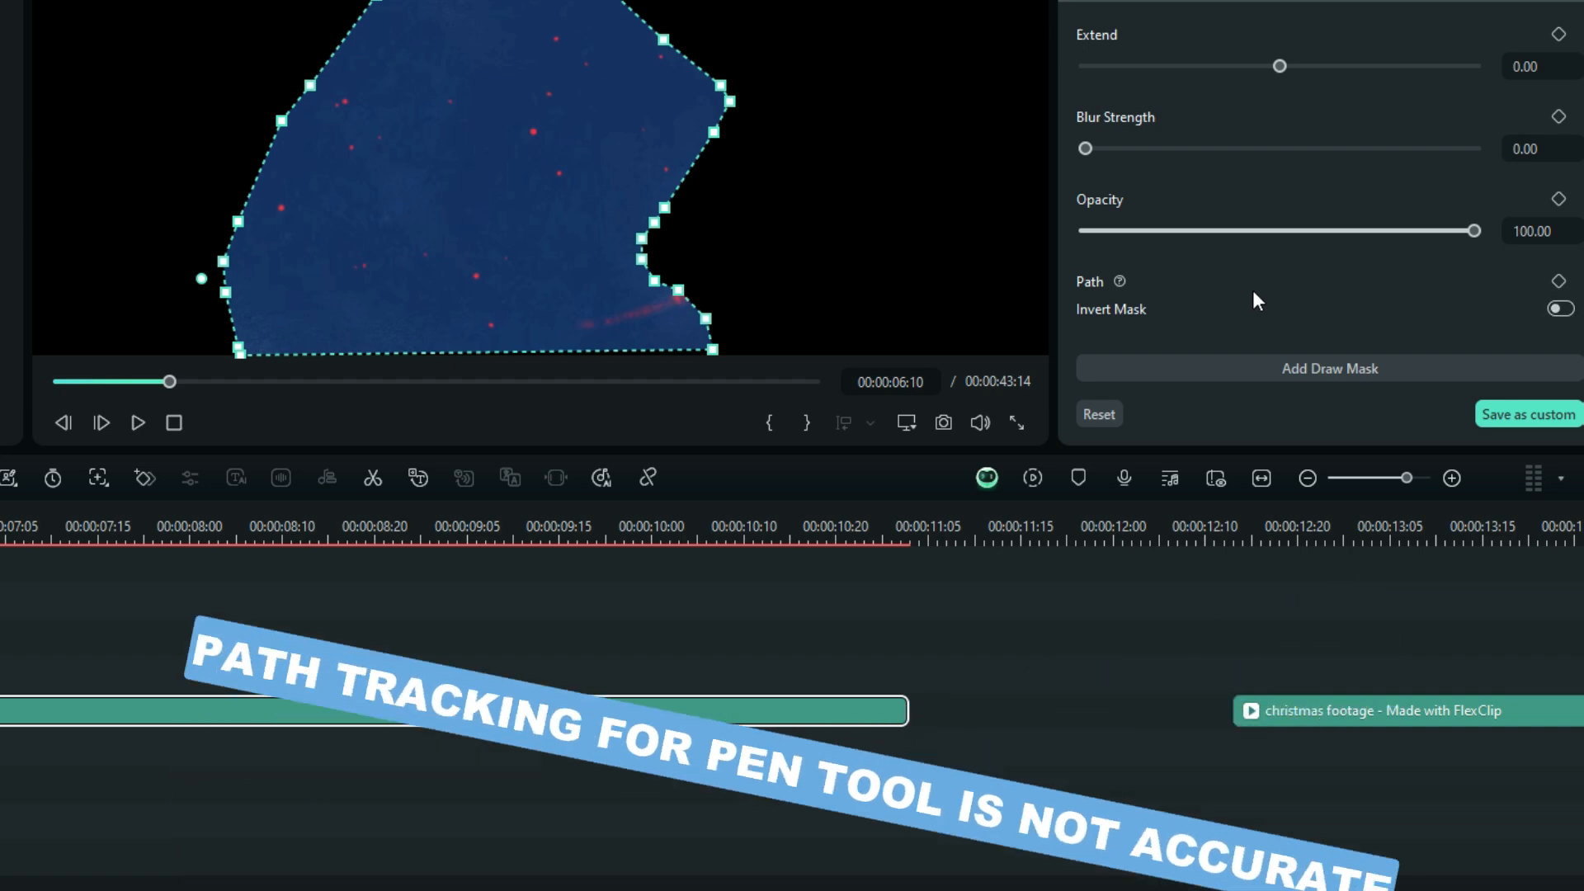
pyautogui.click(1557, 281)
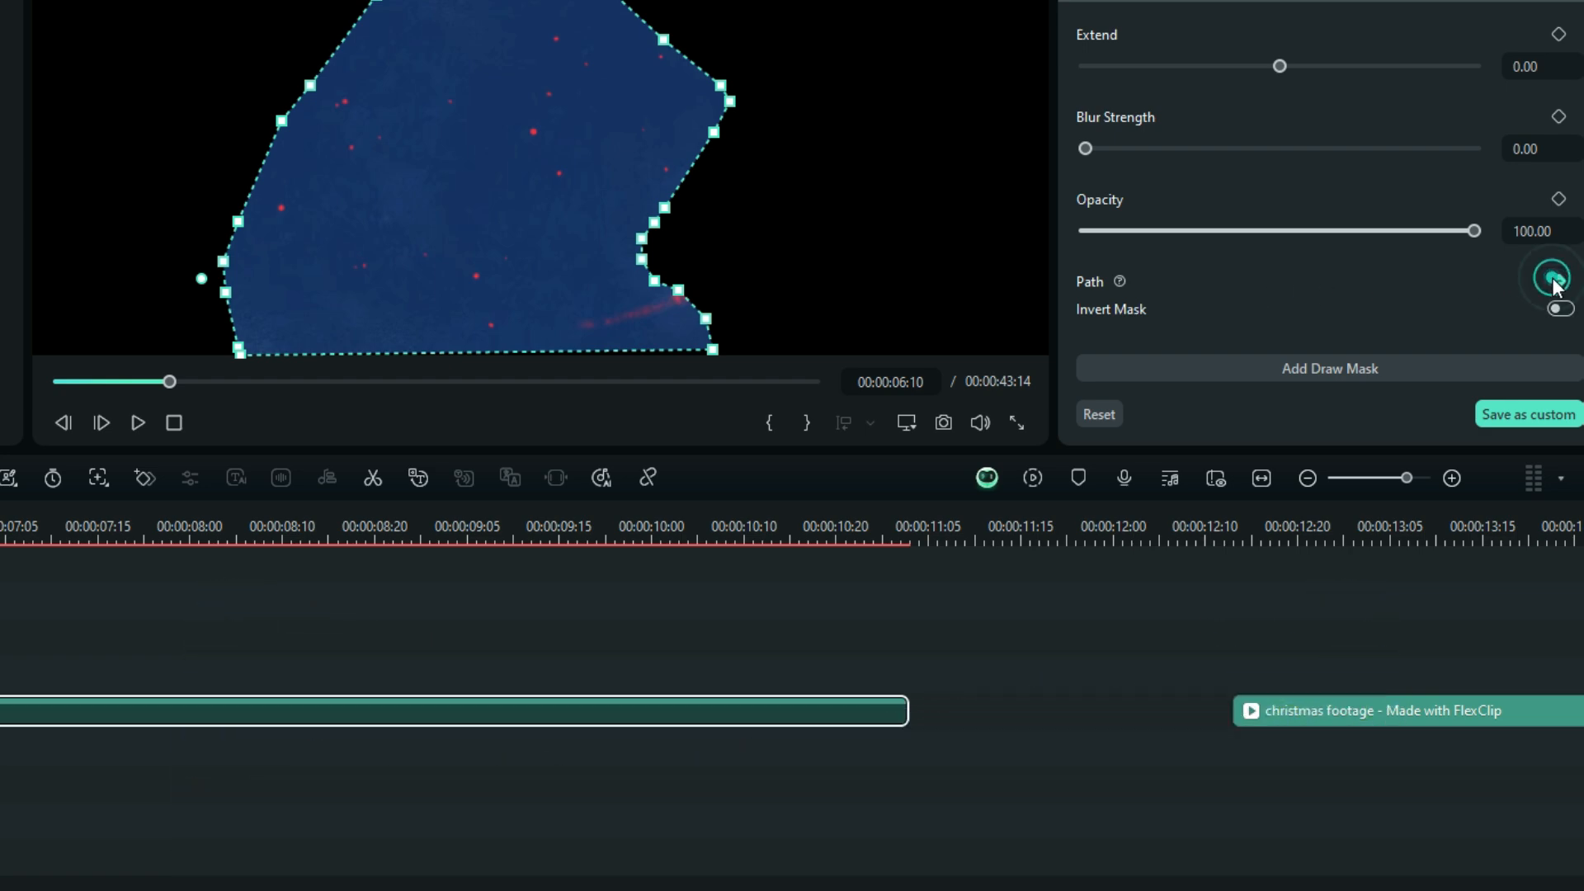
# Enable Smart Cutout for the Lucky Christmas Media 26 clip and open its editor in a maximized window with the timeline enlarged.
pyautogui.click(1216, 83)
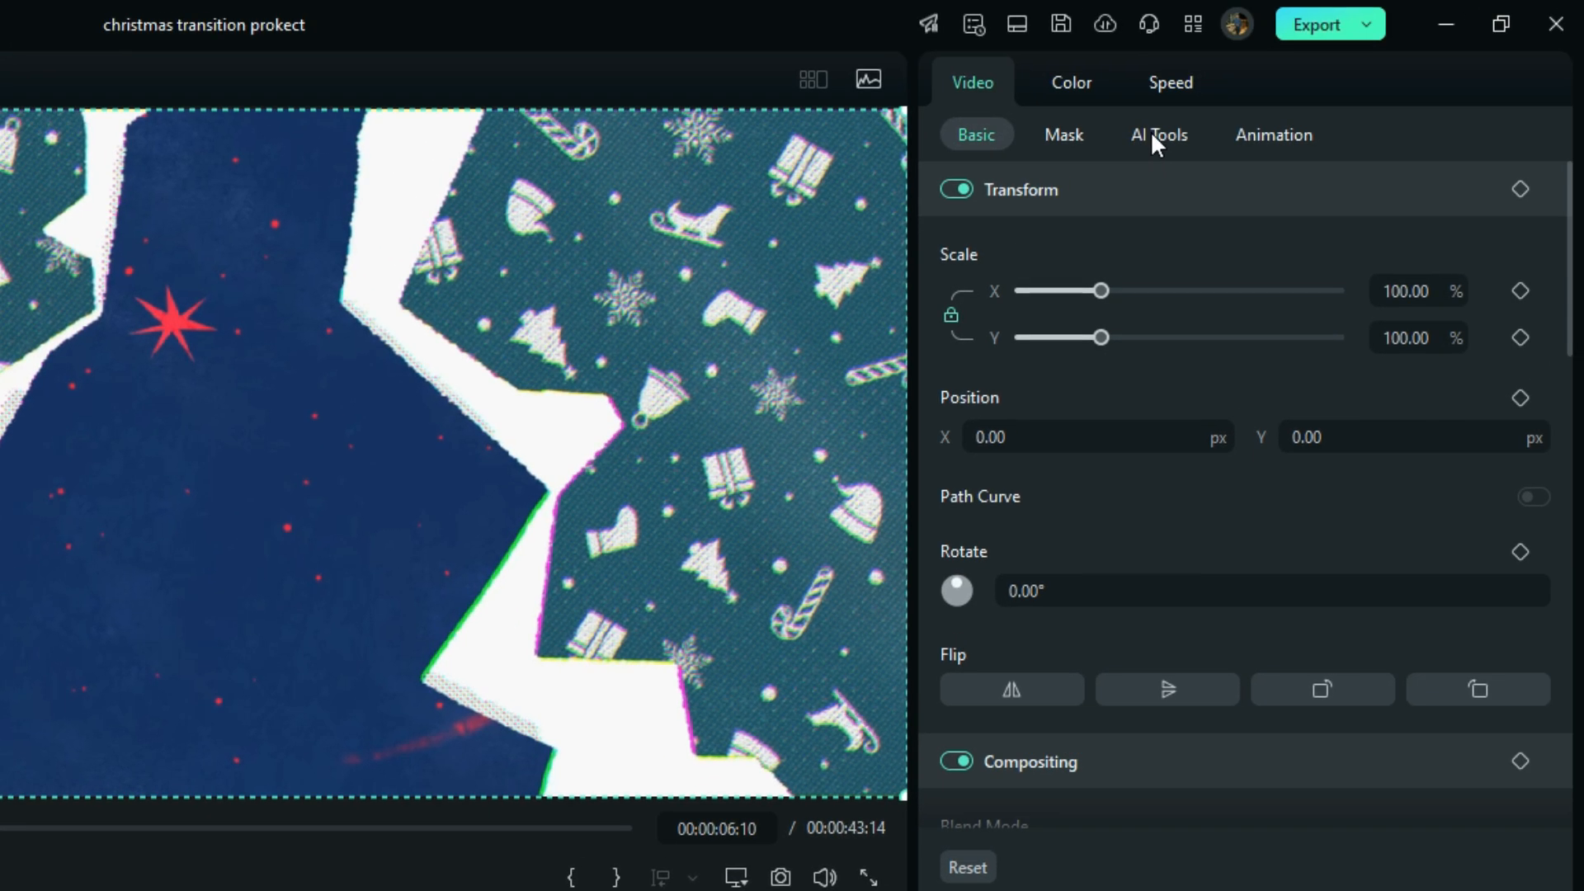
pyautogui.click(1152, 132)
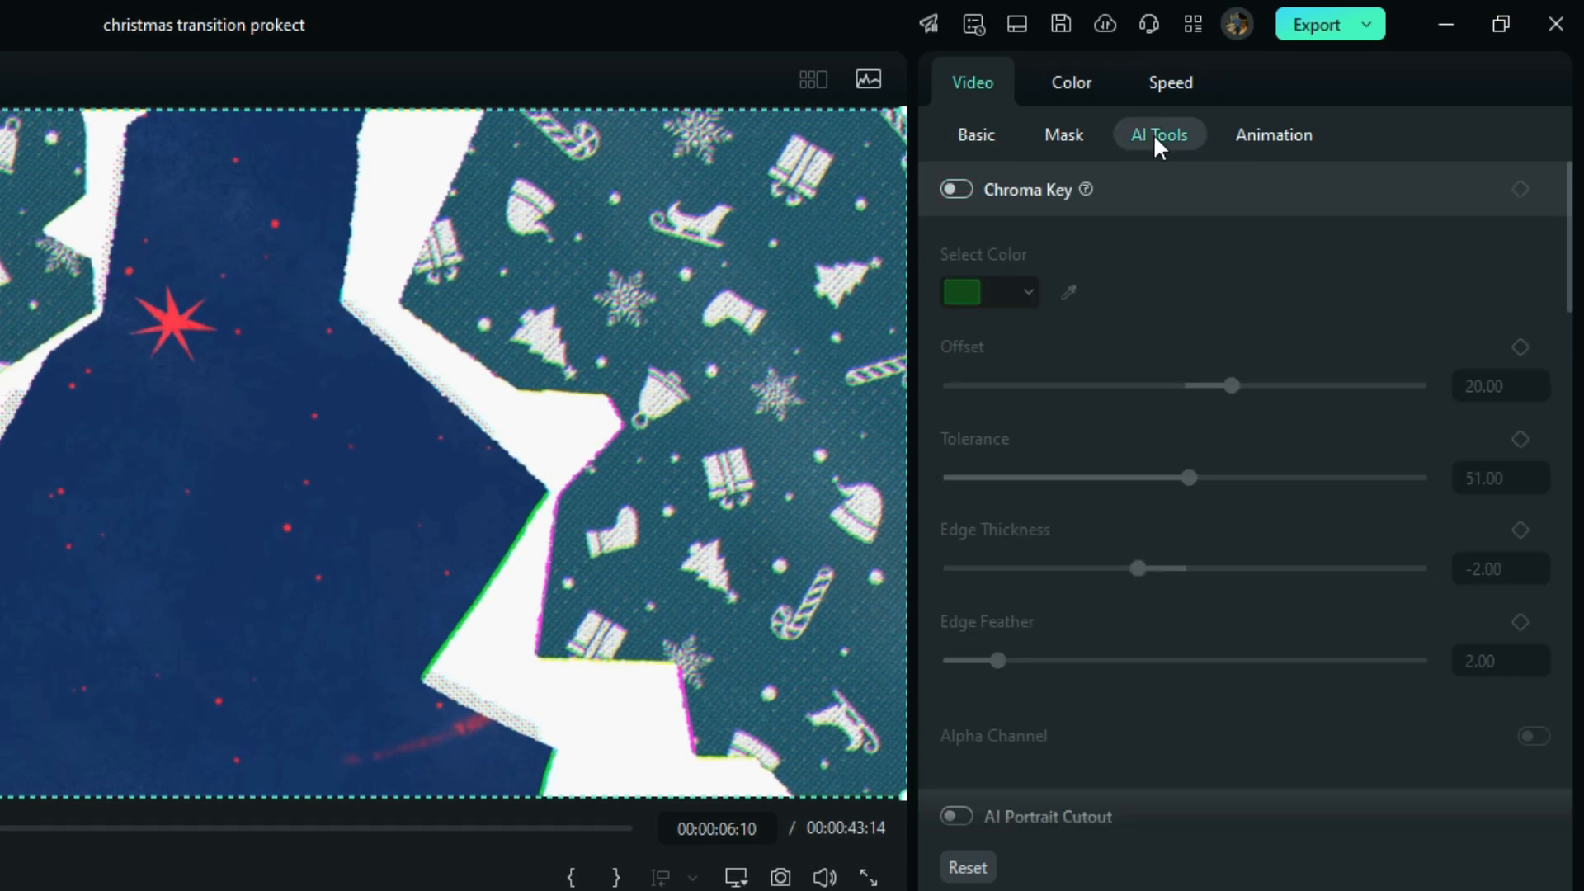
pyautogui.moveTo(1568, 227); pyautogui.dragTo(1575, 444)
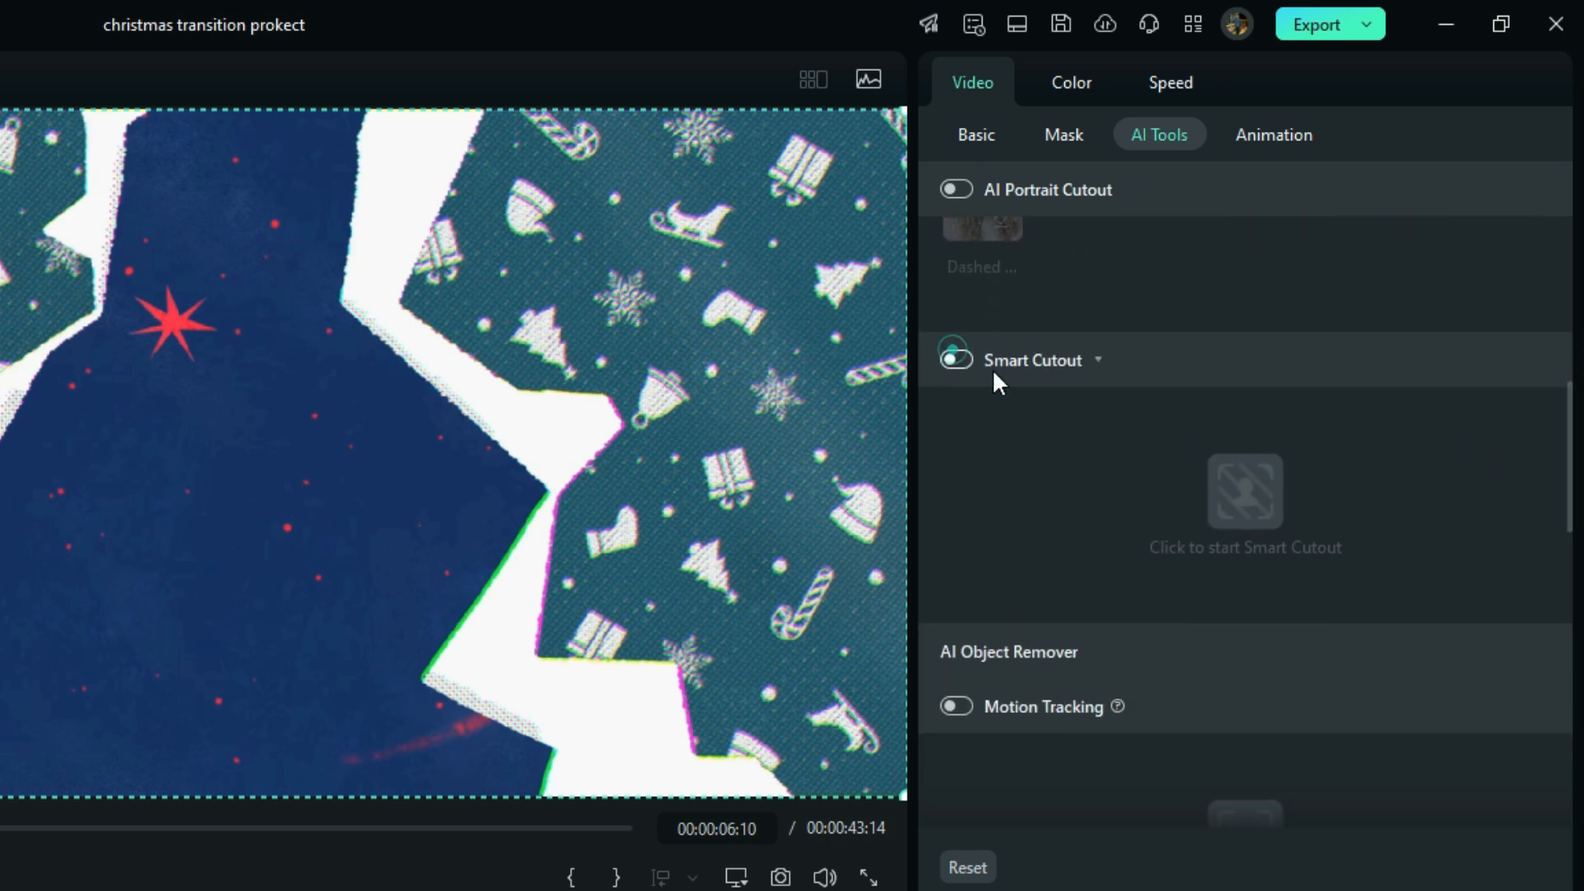
pyautogui.click(956, 359)
pyautogui.click(1224, 494)
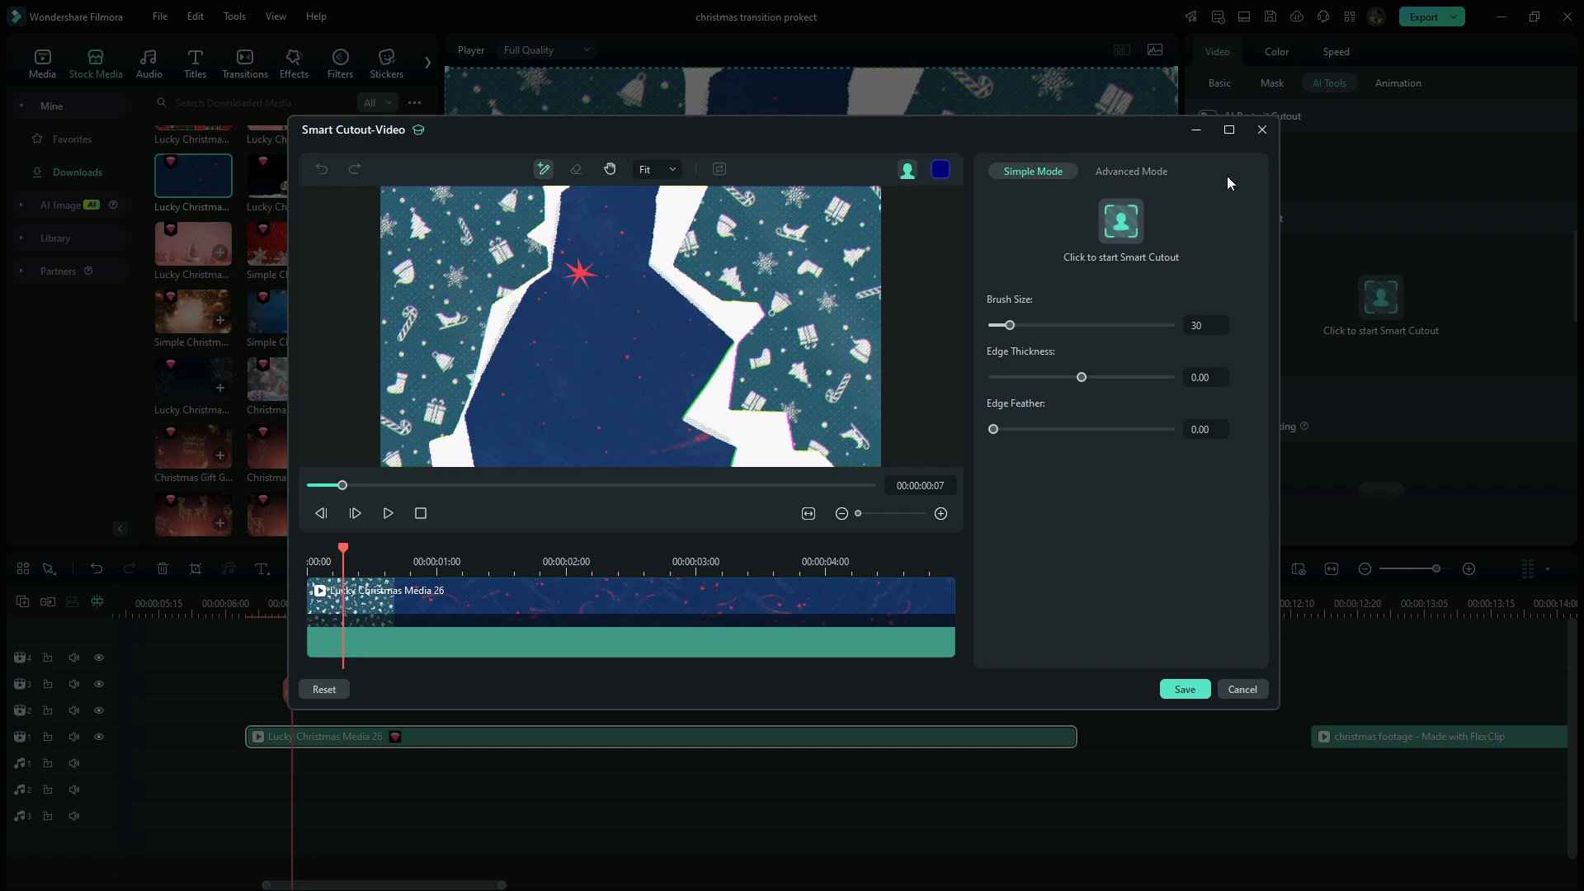
pyautogui.click(1229, 130)
pyautogui.scroll(5, 58, 673)
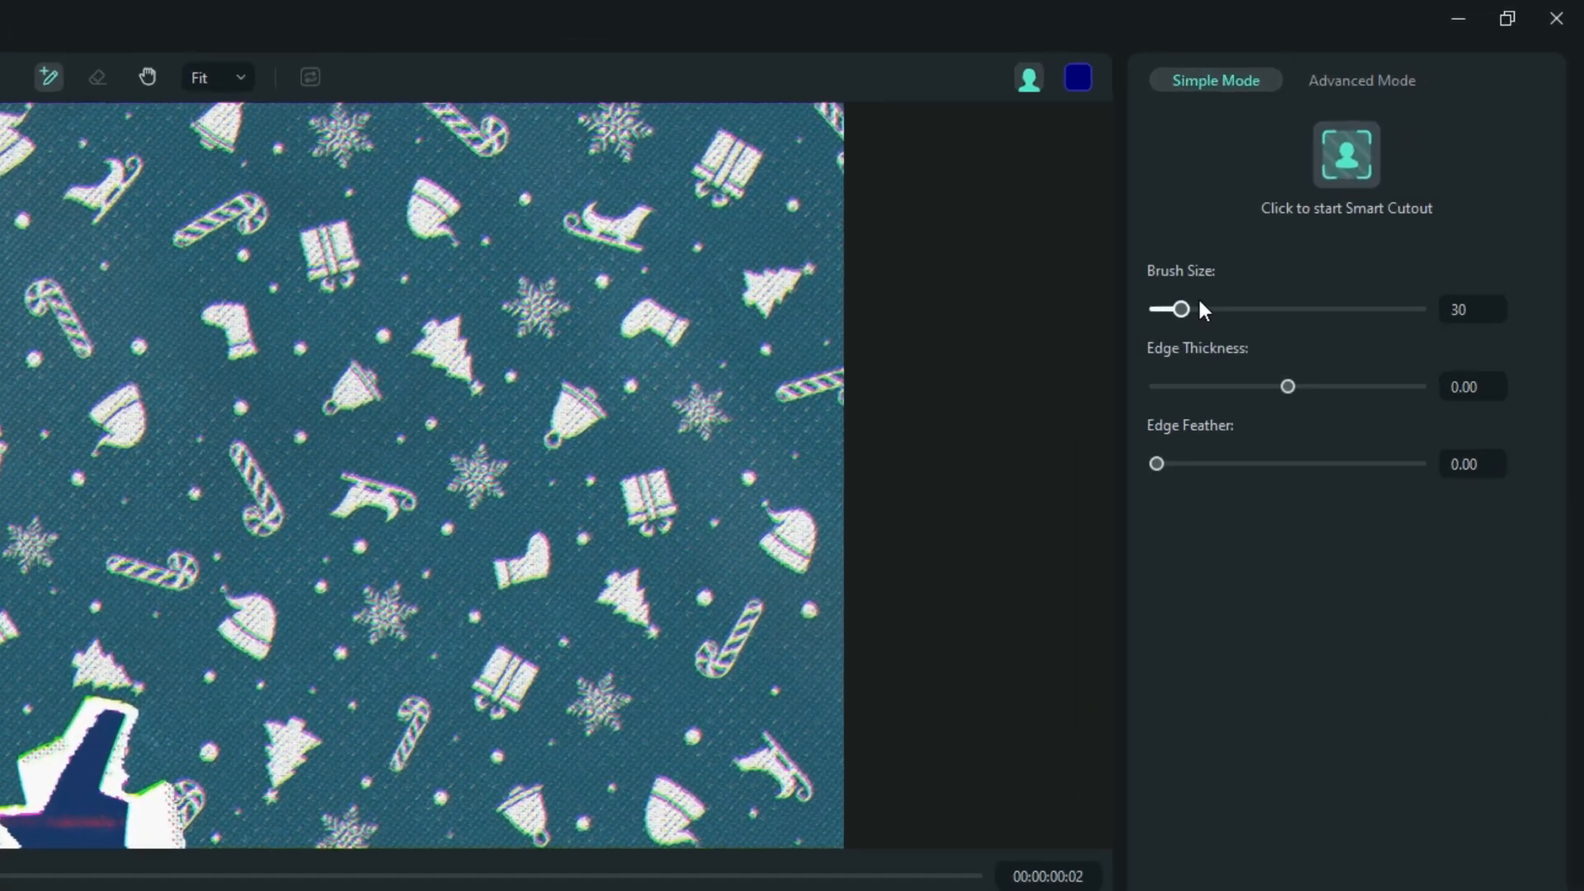
# Set the brush size to 26 and paint over the blue opening on frames 00:00:00:02 and 00:00:00:03.
pyautogui.click(1325, 211)
pyautogui.moveTo(593, 485)
pyautogui.mouseDown()
pyautogui.moveTo(569, 528)
pyautogui.moveTo(579, 575)
pyautogui.mouseUp()
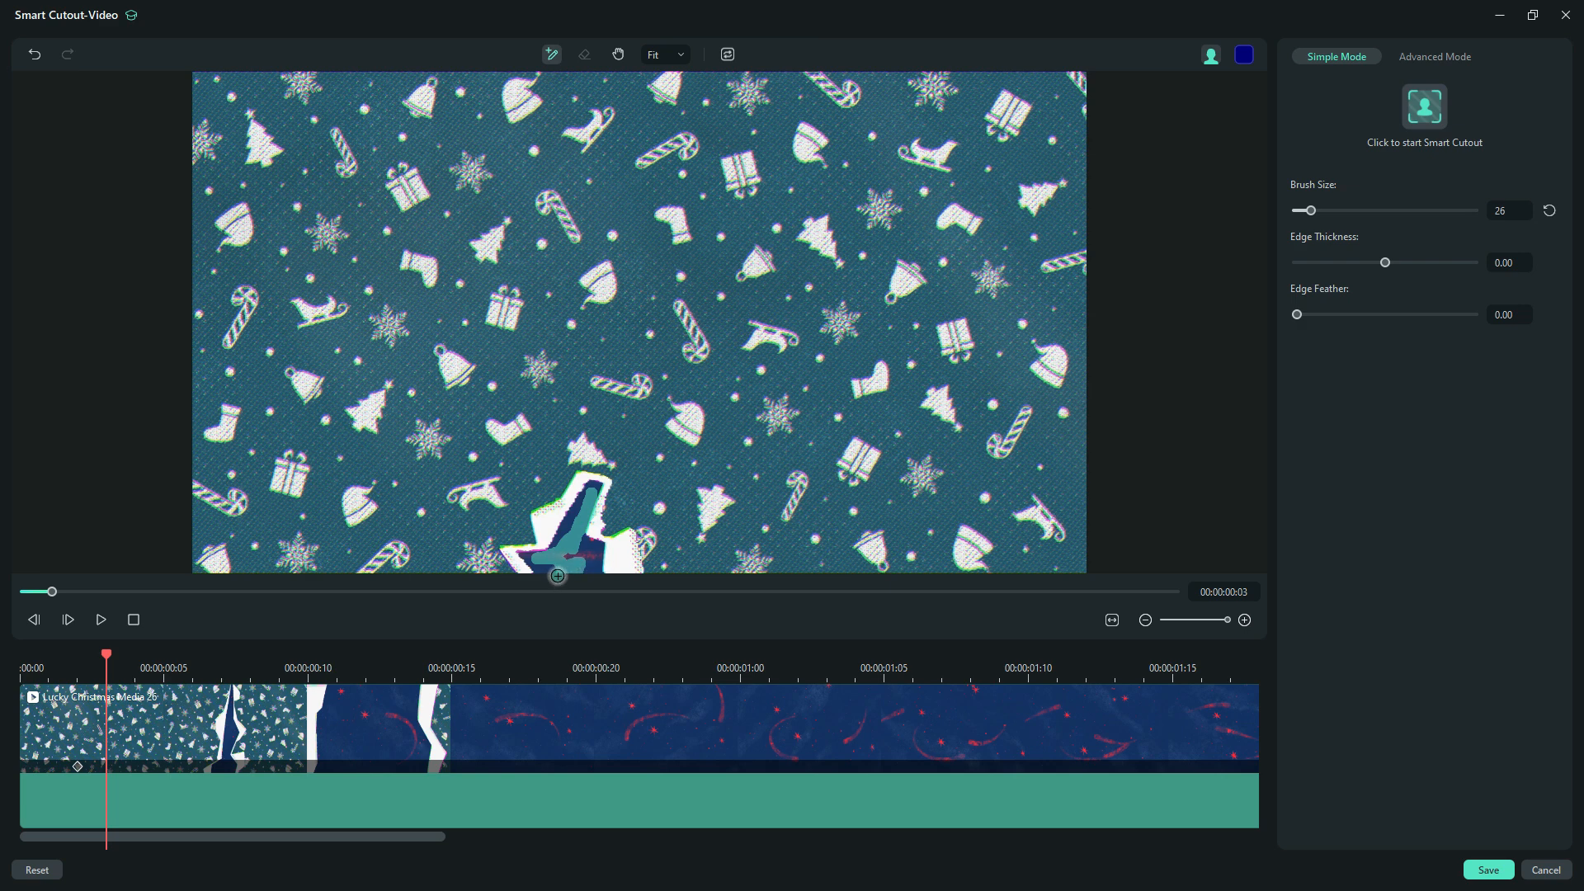
pyautogui.moveTo(561, 580); pyautogui.dragTo(585, 572)
# Switch Smart Cutout to Advanced Mode, run forward tracking from the 00:00:00:03 keyframe and stop it early.
pyautogui.click(136, 674)
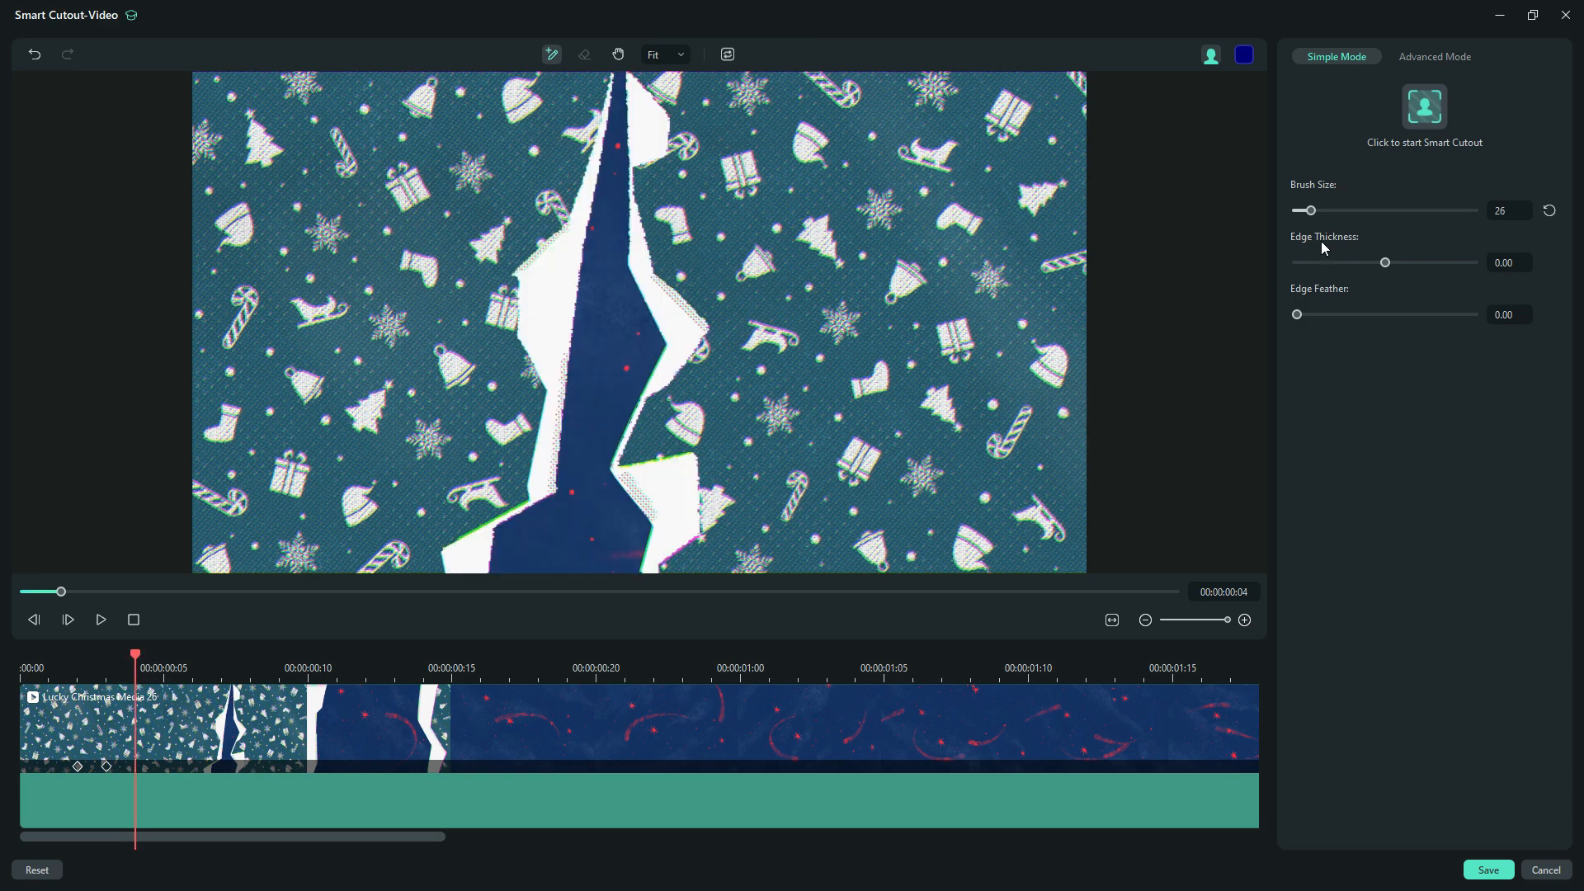
pyautogui.click(106, 766)
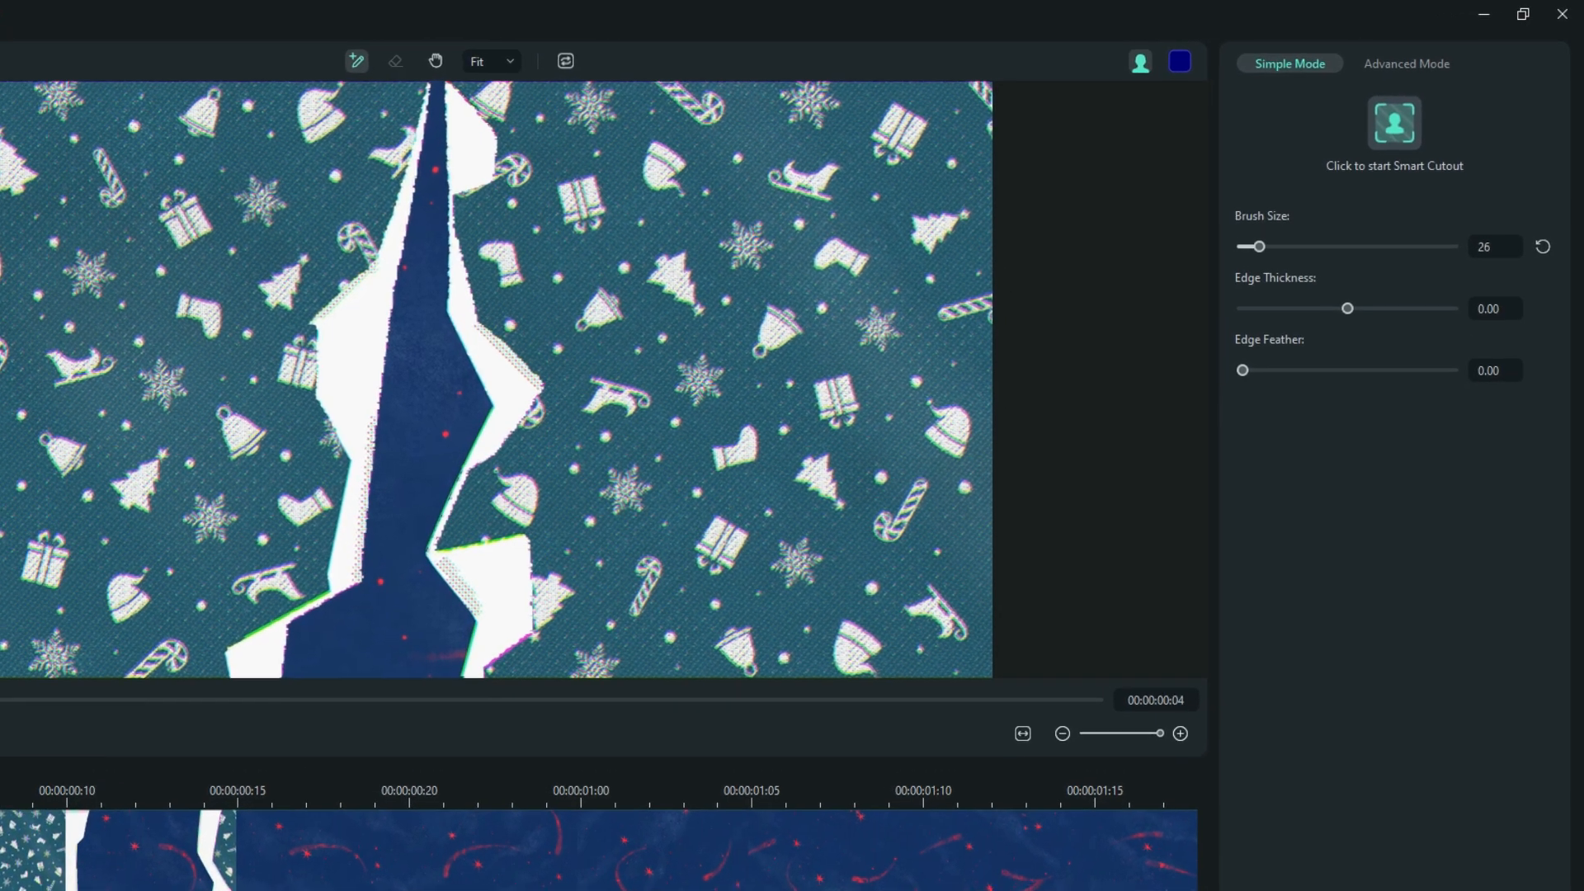
pyautogui.click(1418, 68)
pyautogui.click(1446, 134)
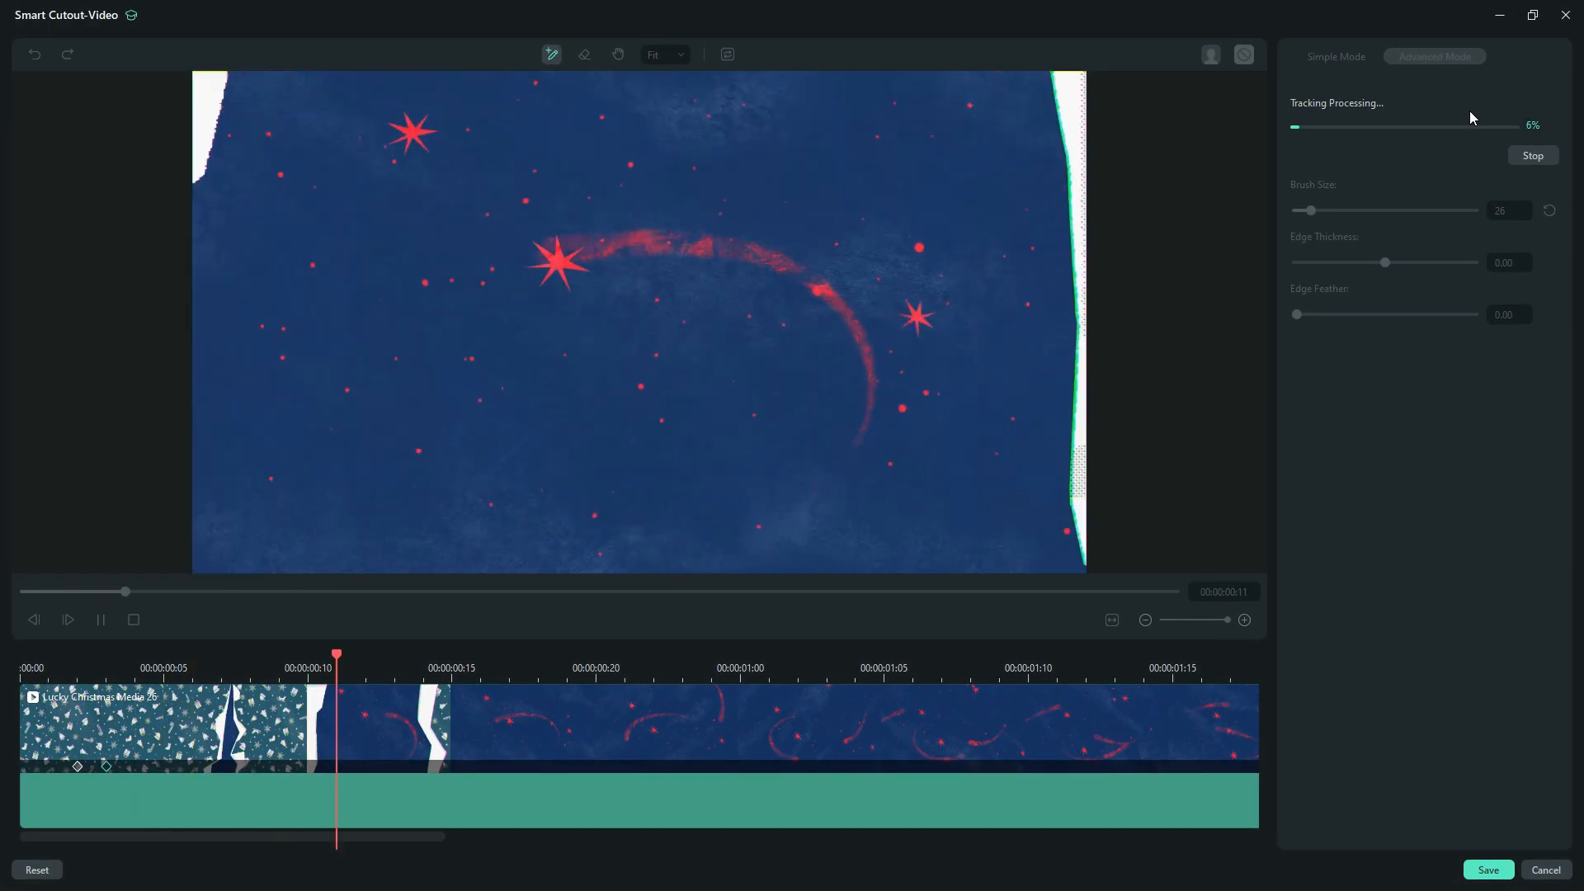
pyautogui.click(1534, 155)
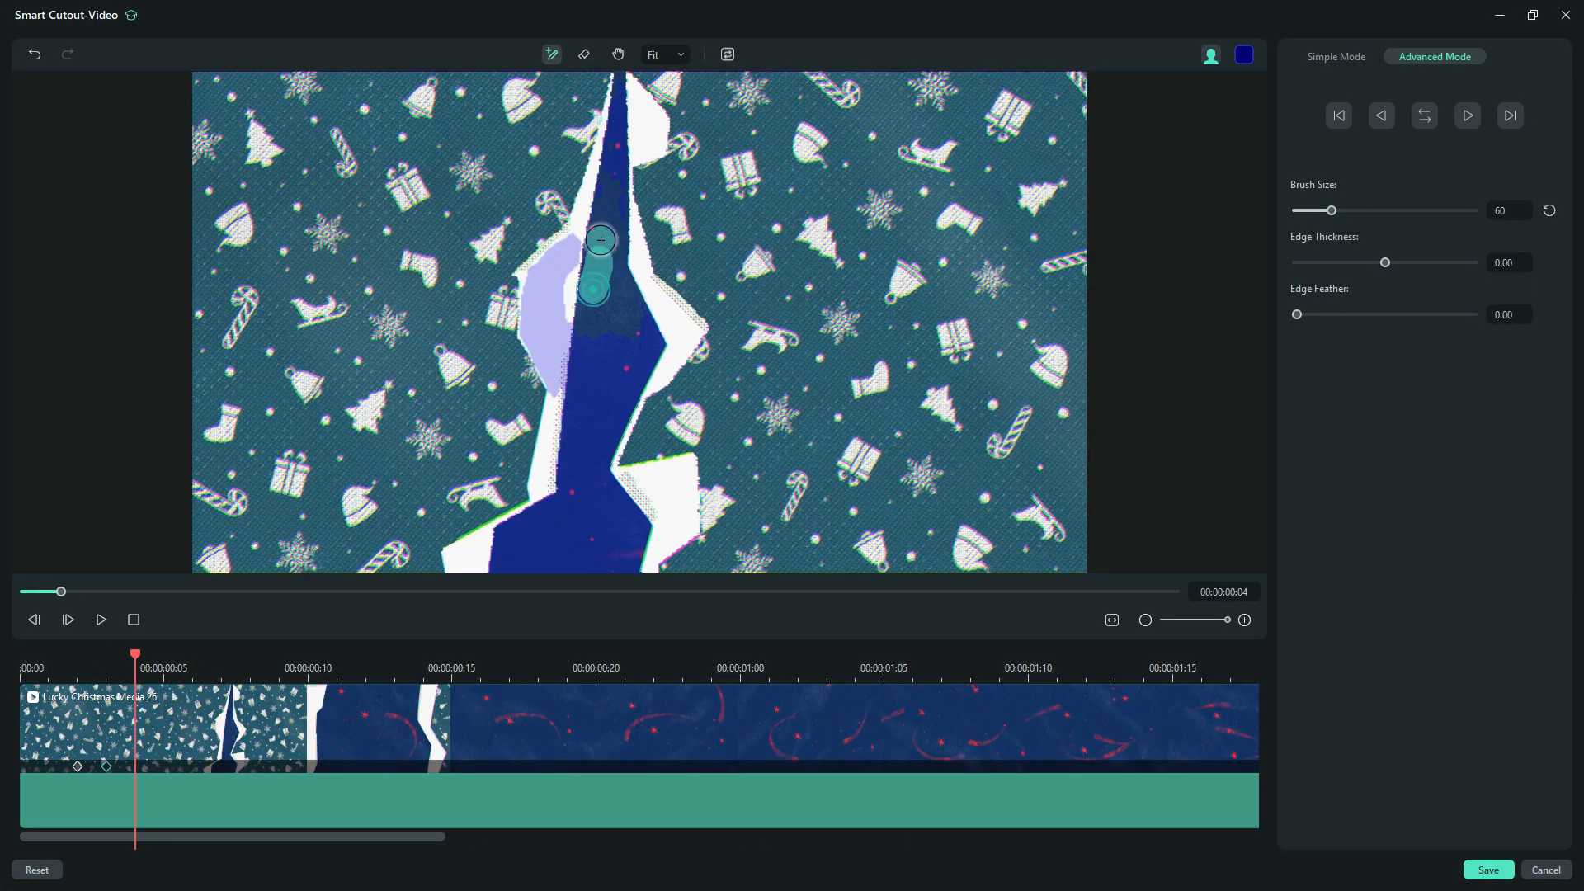
# Correct the cutout from 00:00:00:04 onward so it covers only the blue opening, excluding the white torn edge, alternating brush fixes with short forward tracking runs.
pyautogui.press('e')
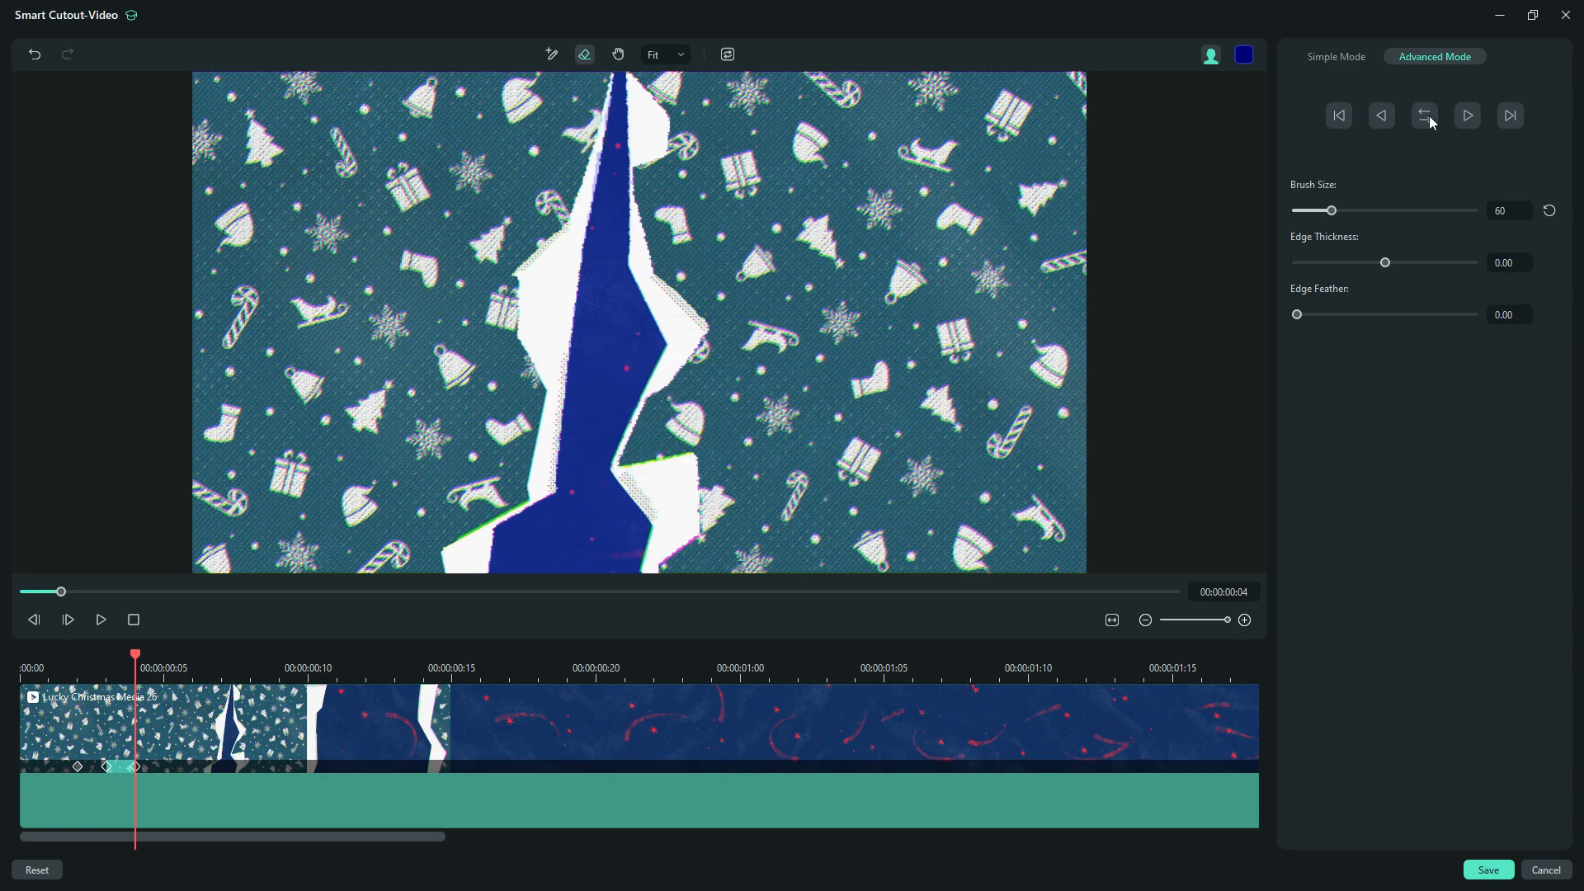
pyautogui.click(1468, 115)
pyautogui.click(1533, 156)
pyautogui.moveTo(594, 108); pyautogui.dragTo(594, 247)
pyautogui.click(1468, 114)
pyautogui.click(1533, 155)
# Paint the missed blue areas around 00:00:00:13 with brush sizes 120 and 300, and track the cutout forward to the clip's end.
pyautogui.click(1368, 210)
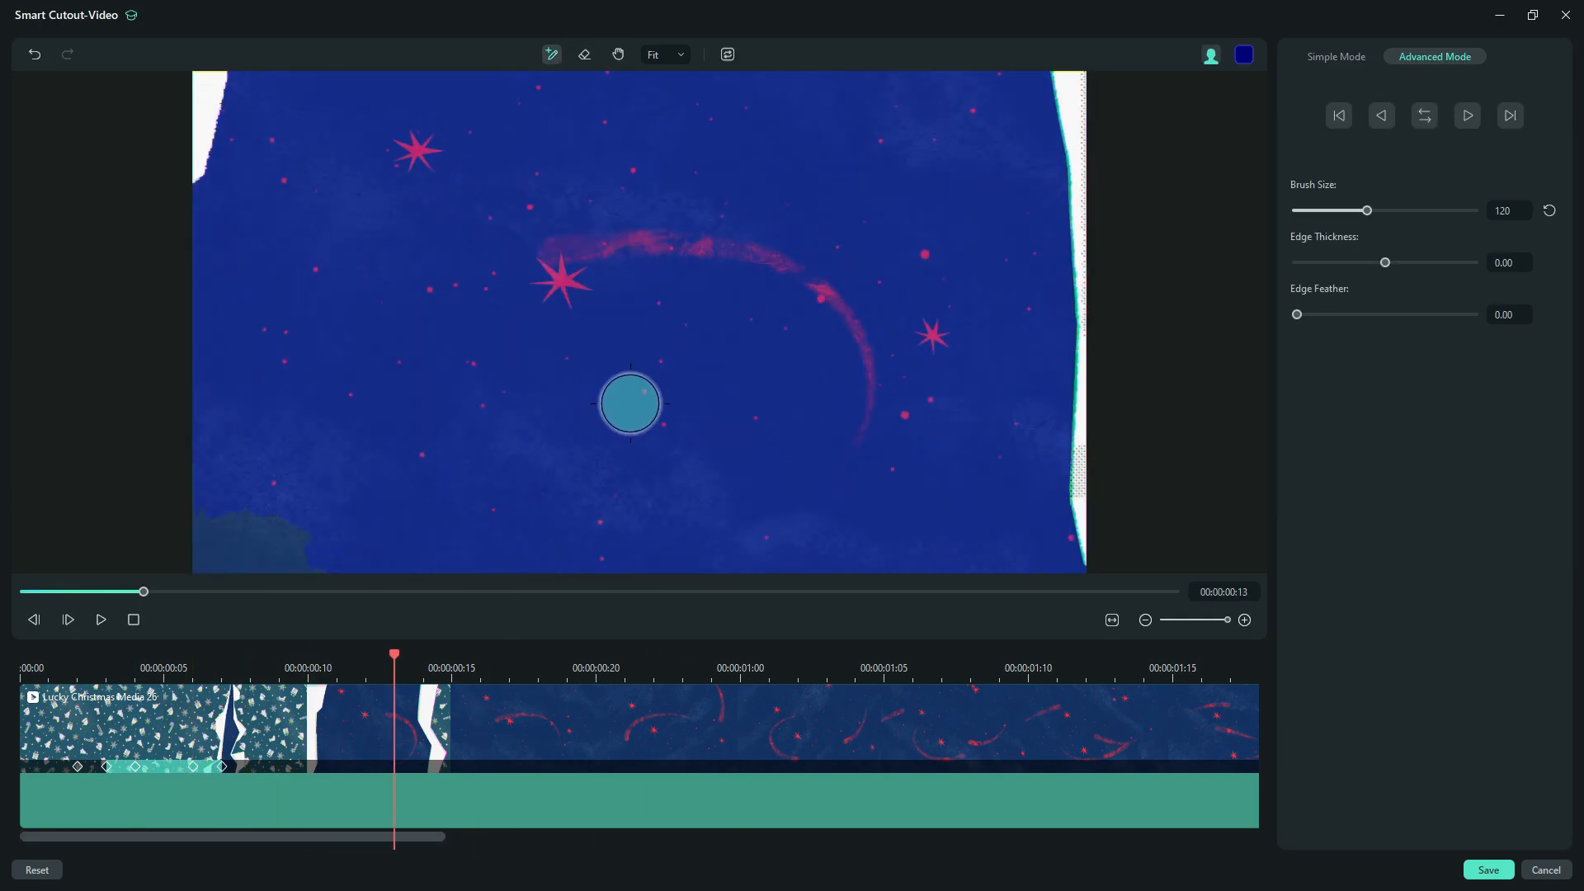
pyautogui.scroll(5, 463, 449)
pyautogui.moveTo(463, 448); pyautogui.dragTo(664, 301)
pyautogui.click(1468, 115)
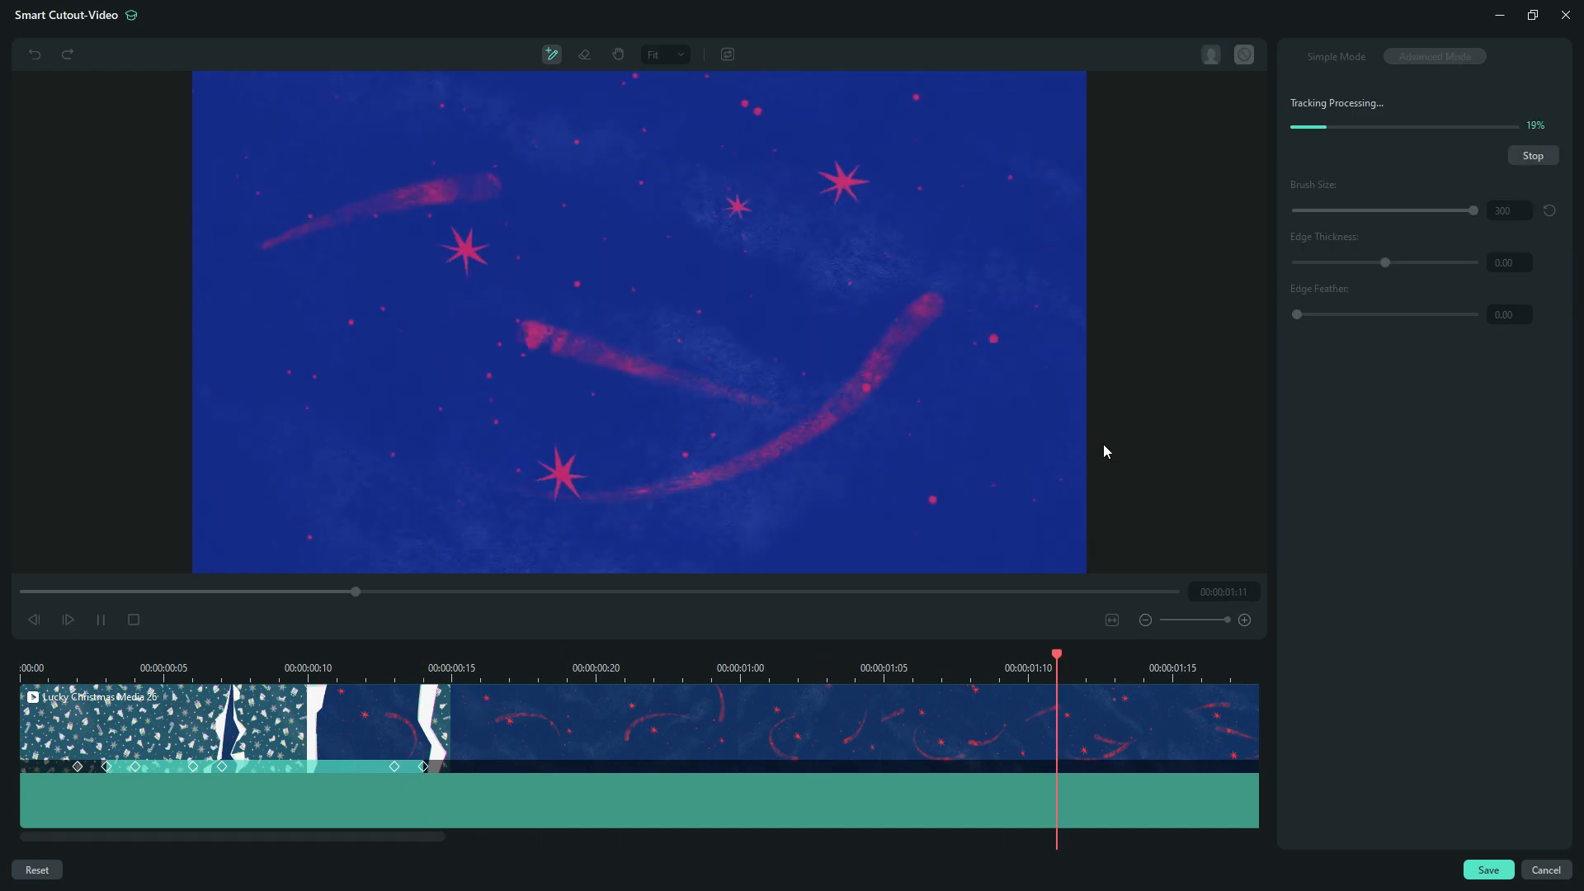
# Set the brush size to 97, return to 00:00:00:04 and invert the cutout selection to keep the patterned paper.
pyautogui.moveTo(1474, 210); pyautogui.dragTo(1354, 211)
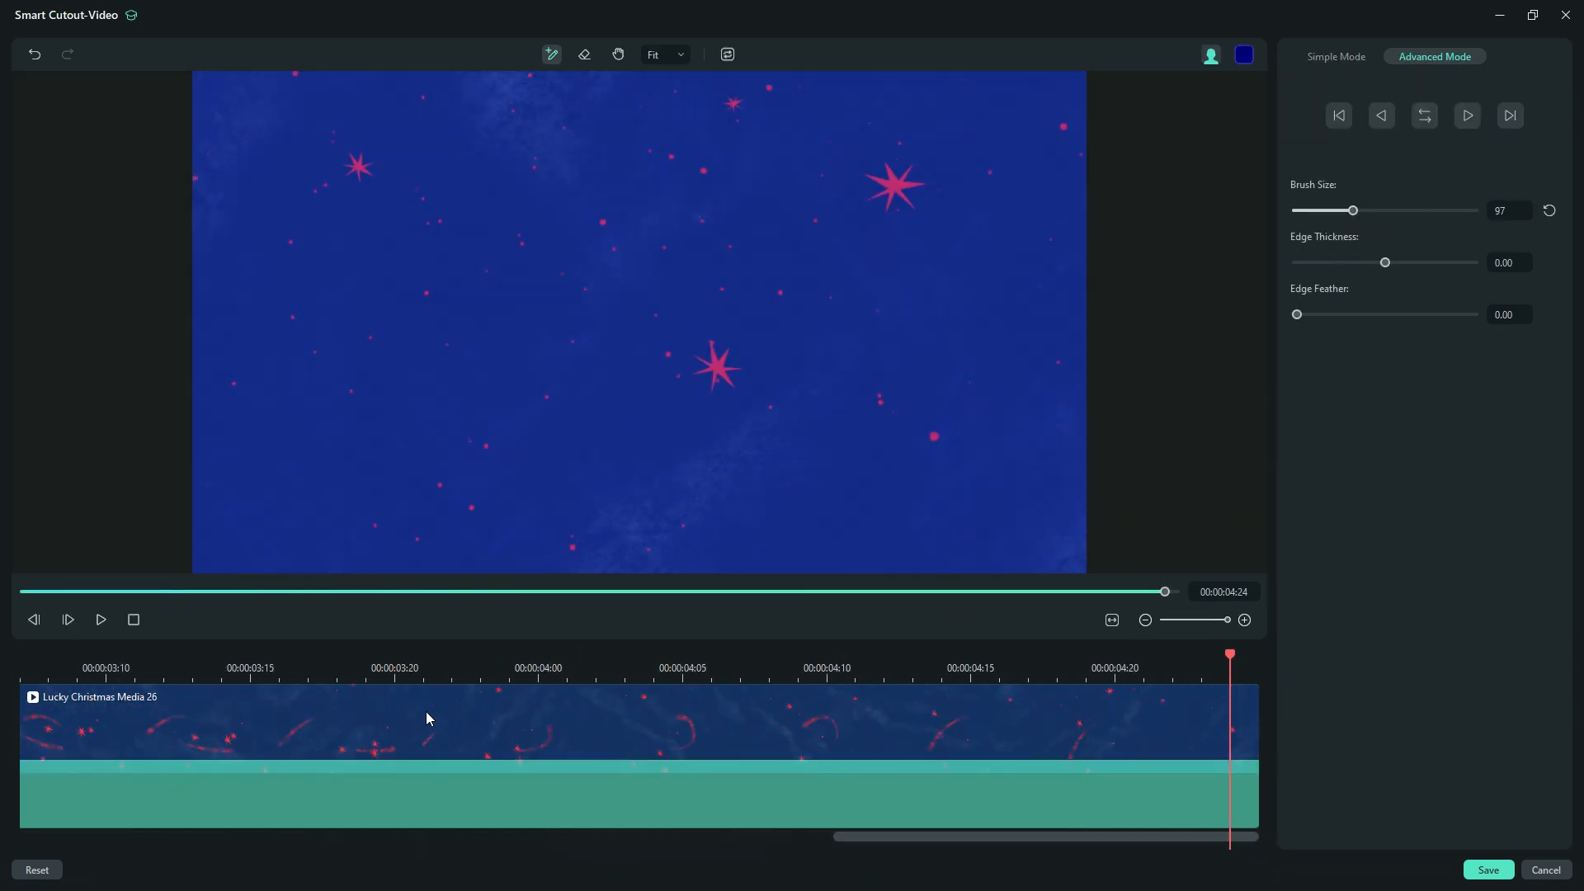
pyautogui.click(73, 592)
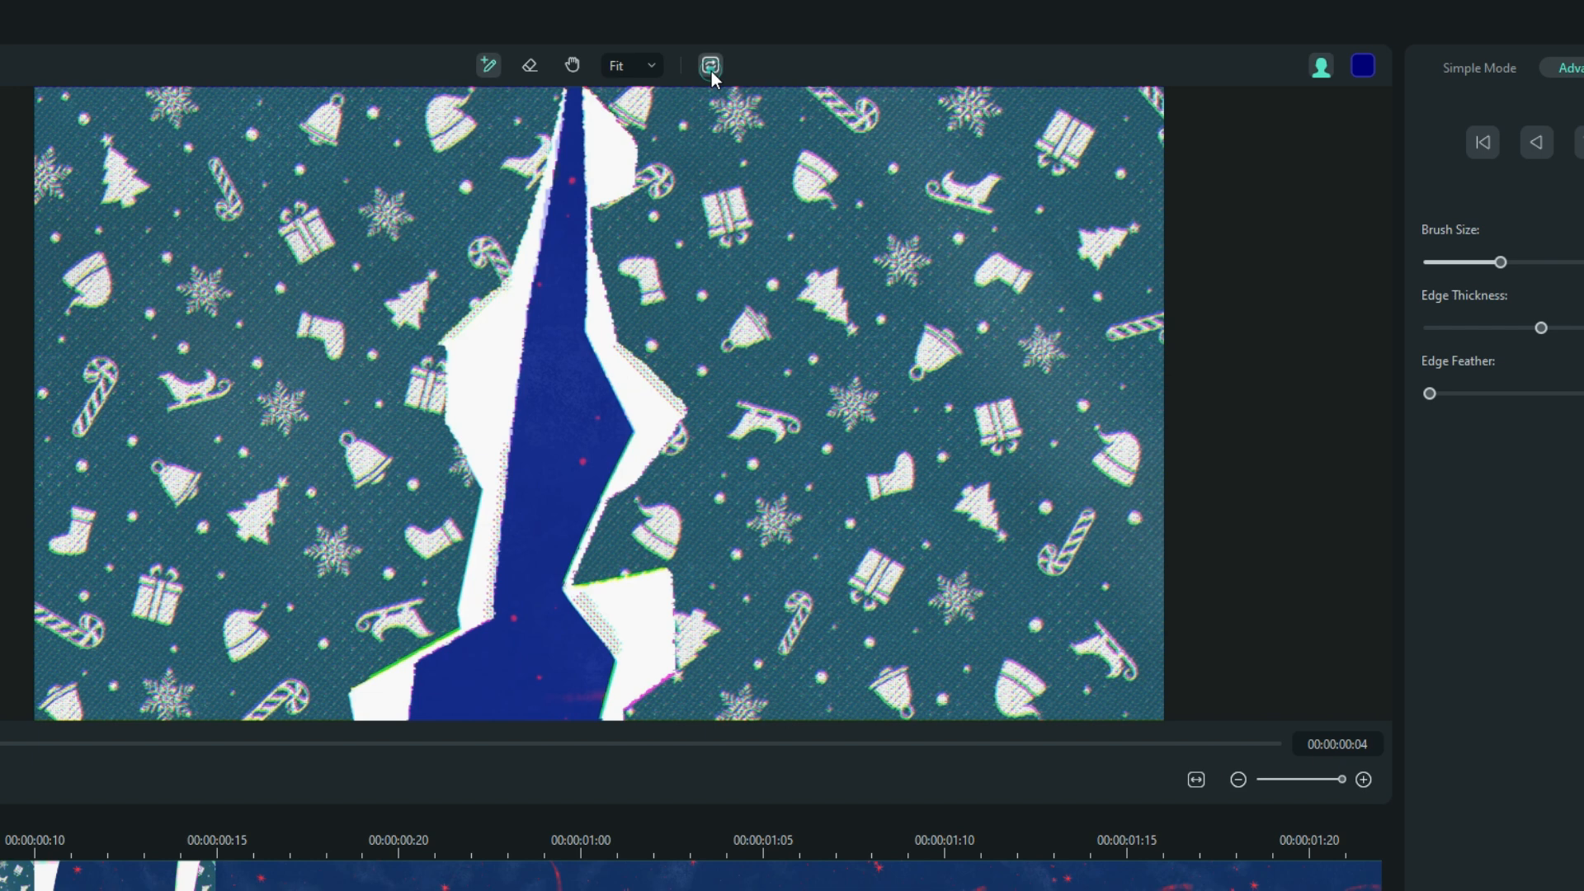
pyautogui.click(711, 66)
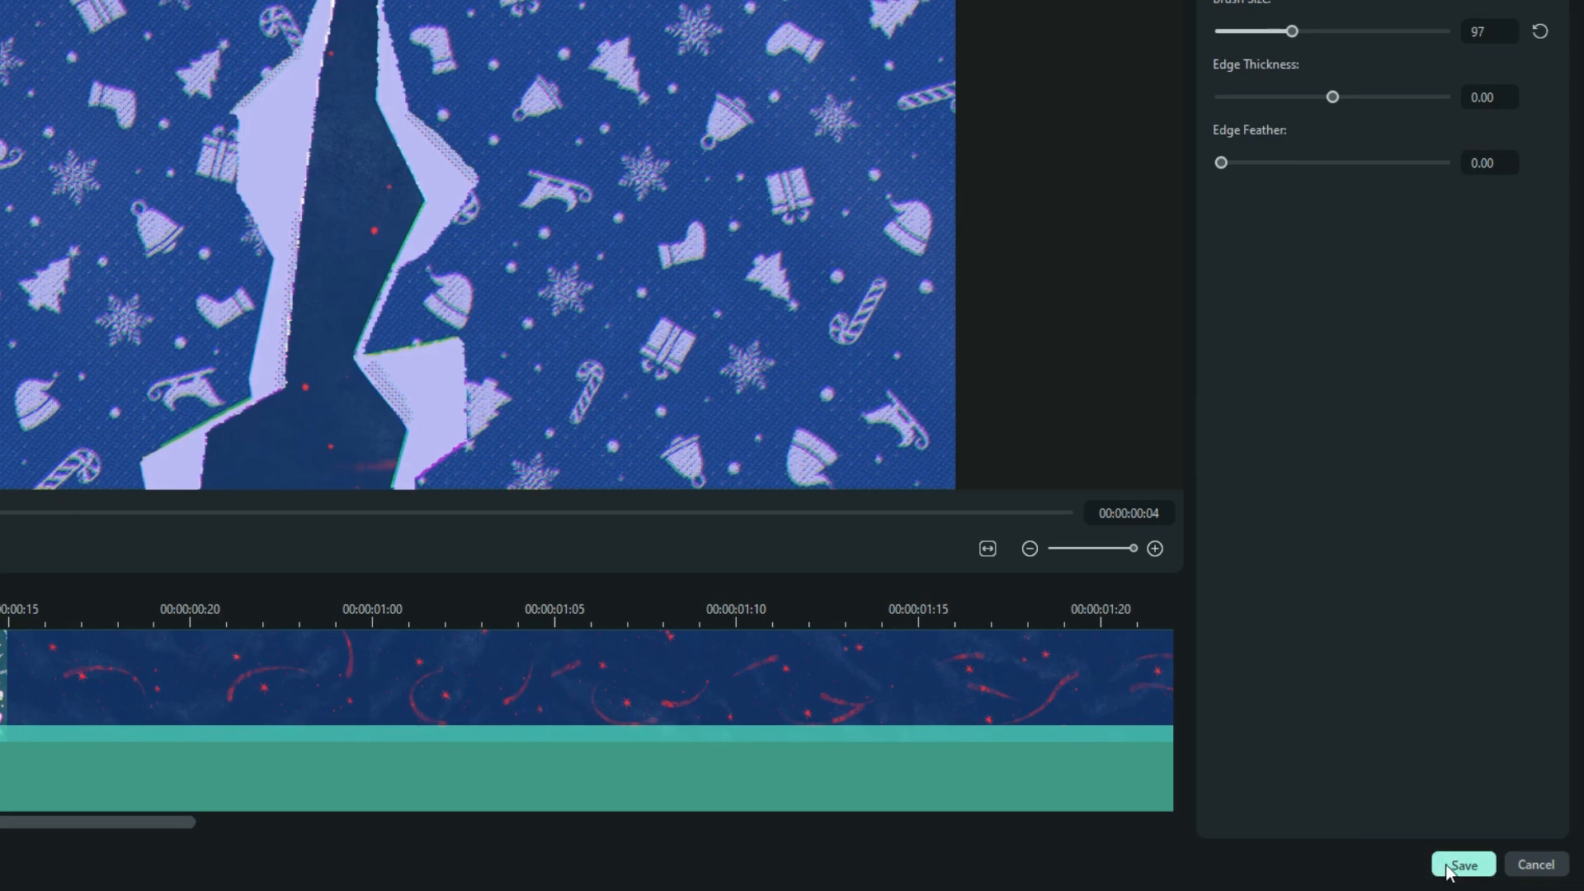
# Save the cutout and stack the cut-out Lucky Christmas Media 26 clip directly above the christmas footage clip, aligned at their starts.
pyautogui.click(1446, 862)
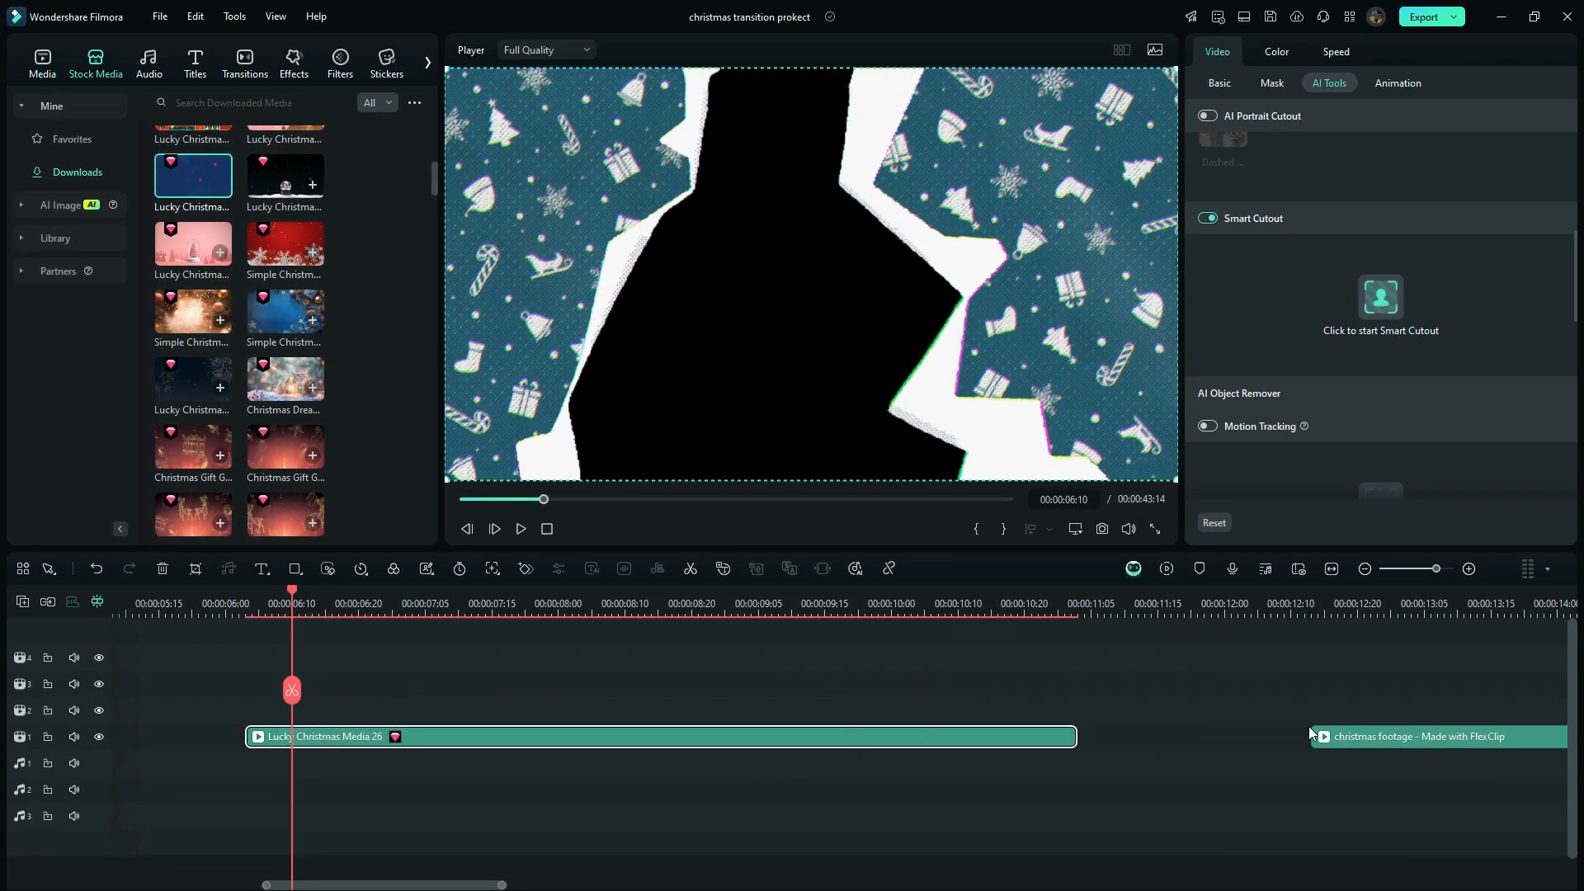
pyautogui.moveTo(1361, 736); pyautogui.dragTo(1142, 755)
pyautogui.moveTo(867, 737); pyautogui.dragTo(866, 710)
pyautogui.moveTo(1147, 737); pyautogui.dragTo(258, 758)
pyautogui.click(273, 710)
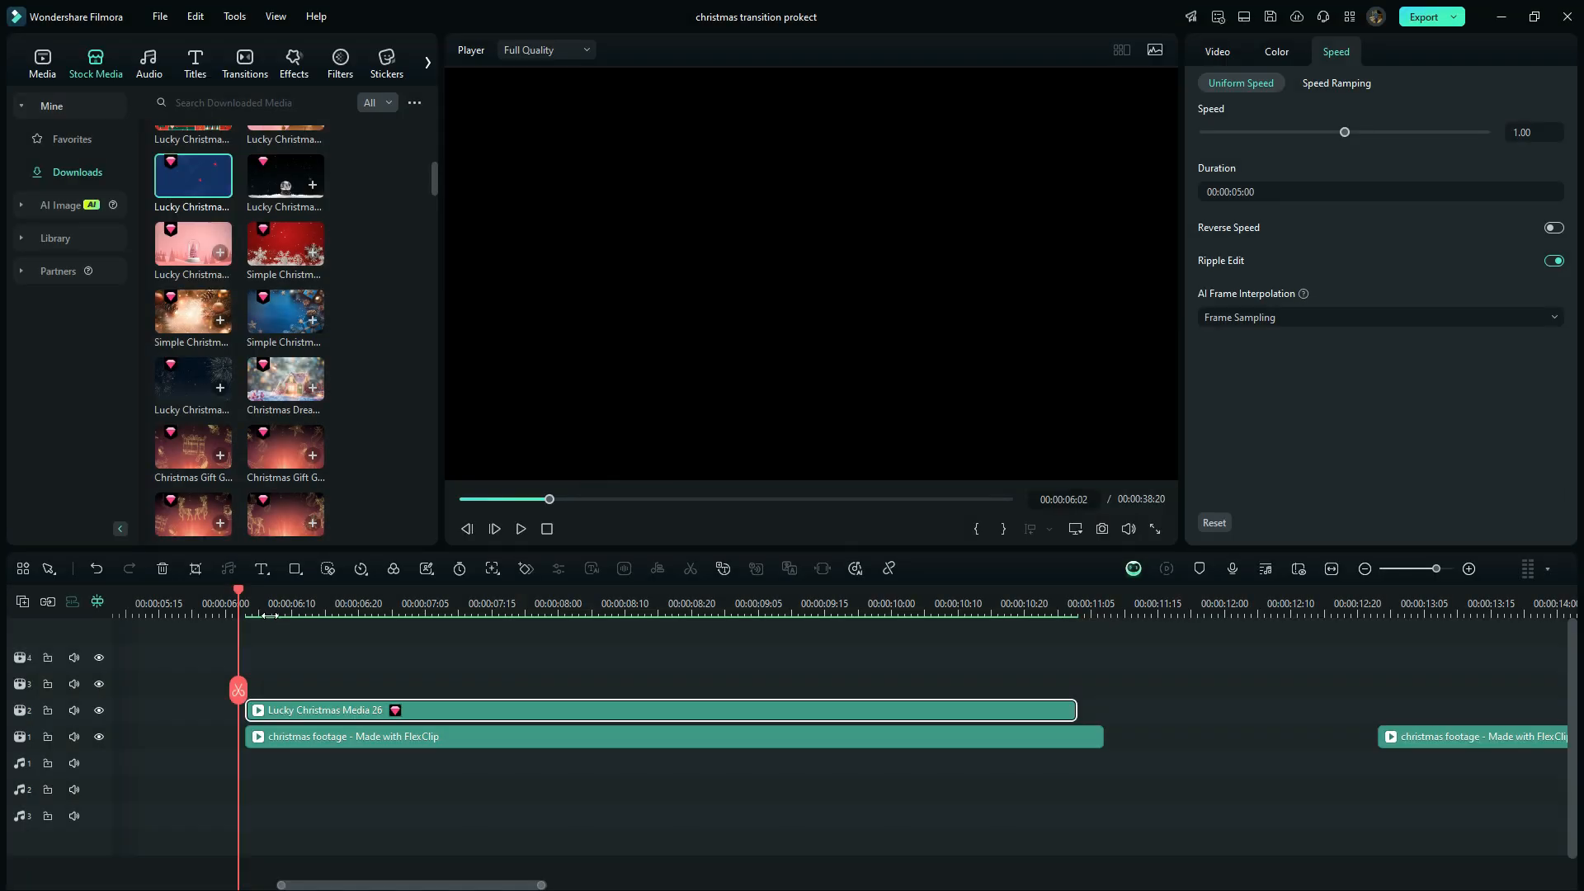
# Play the paper-tear transition from the start of the two stacked clips.
pyautogui.press('space')
pyautogui.press('space')
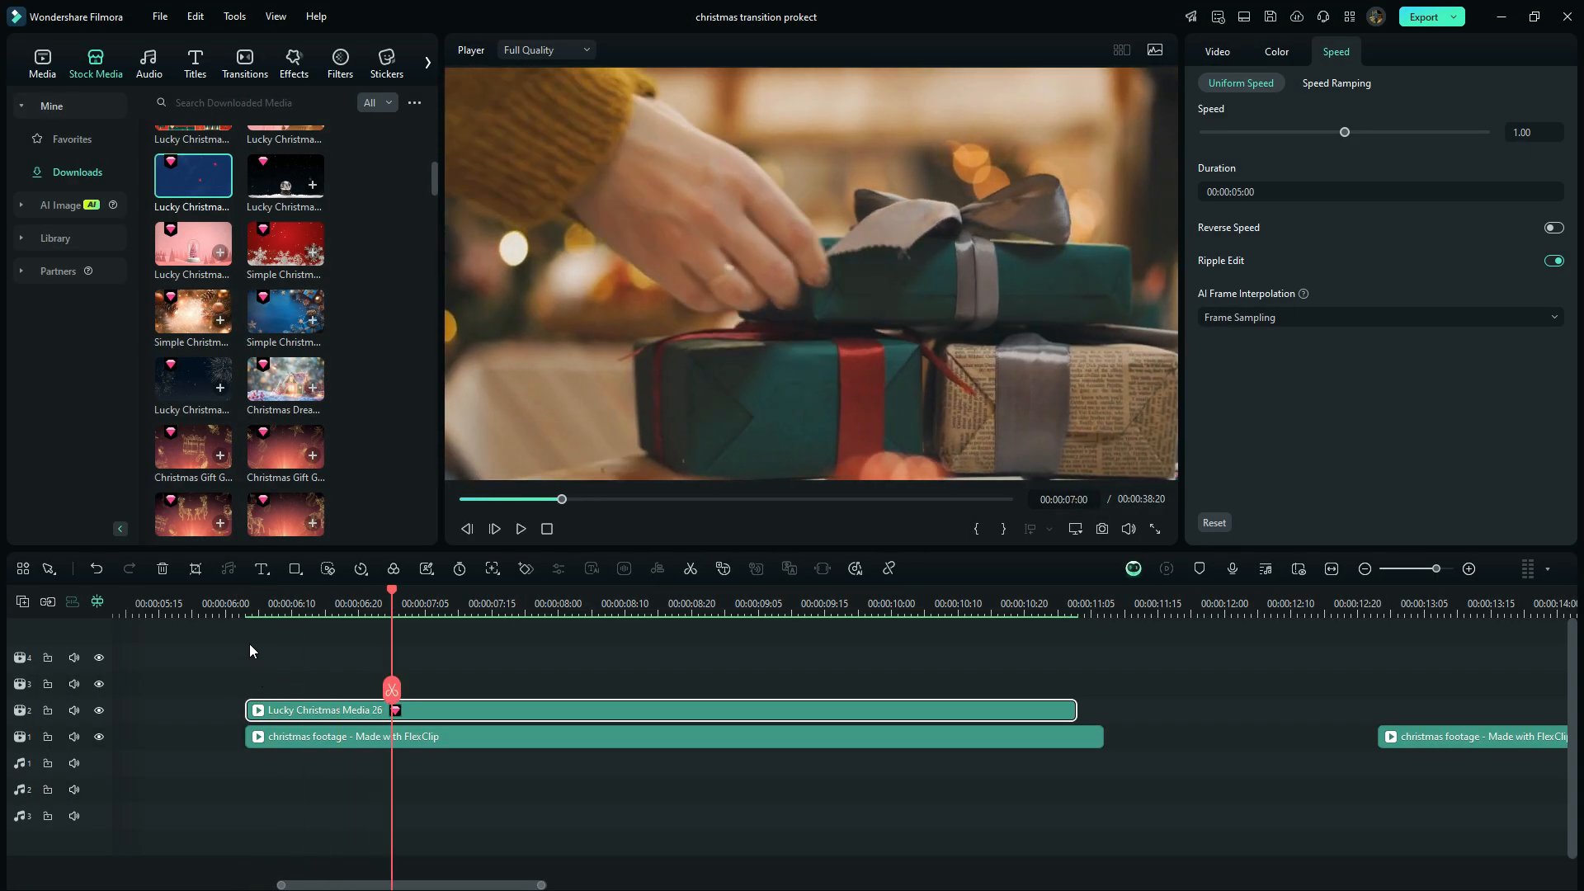
pyautogui.click(245, 602)
pyautogui.press('space')
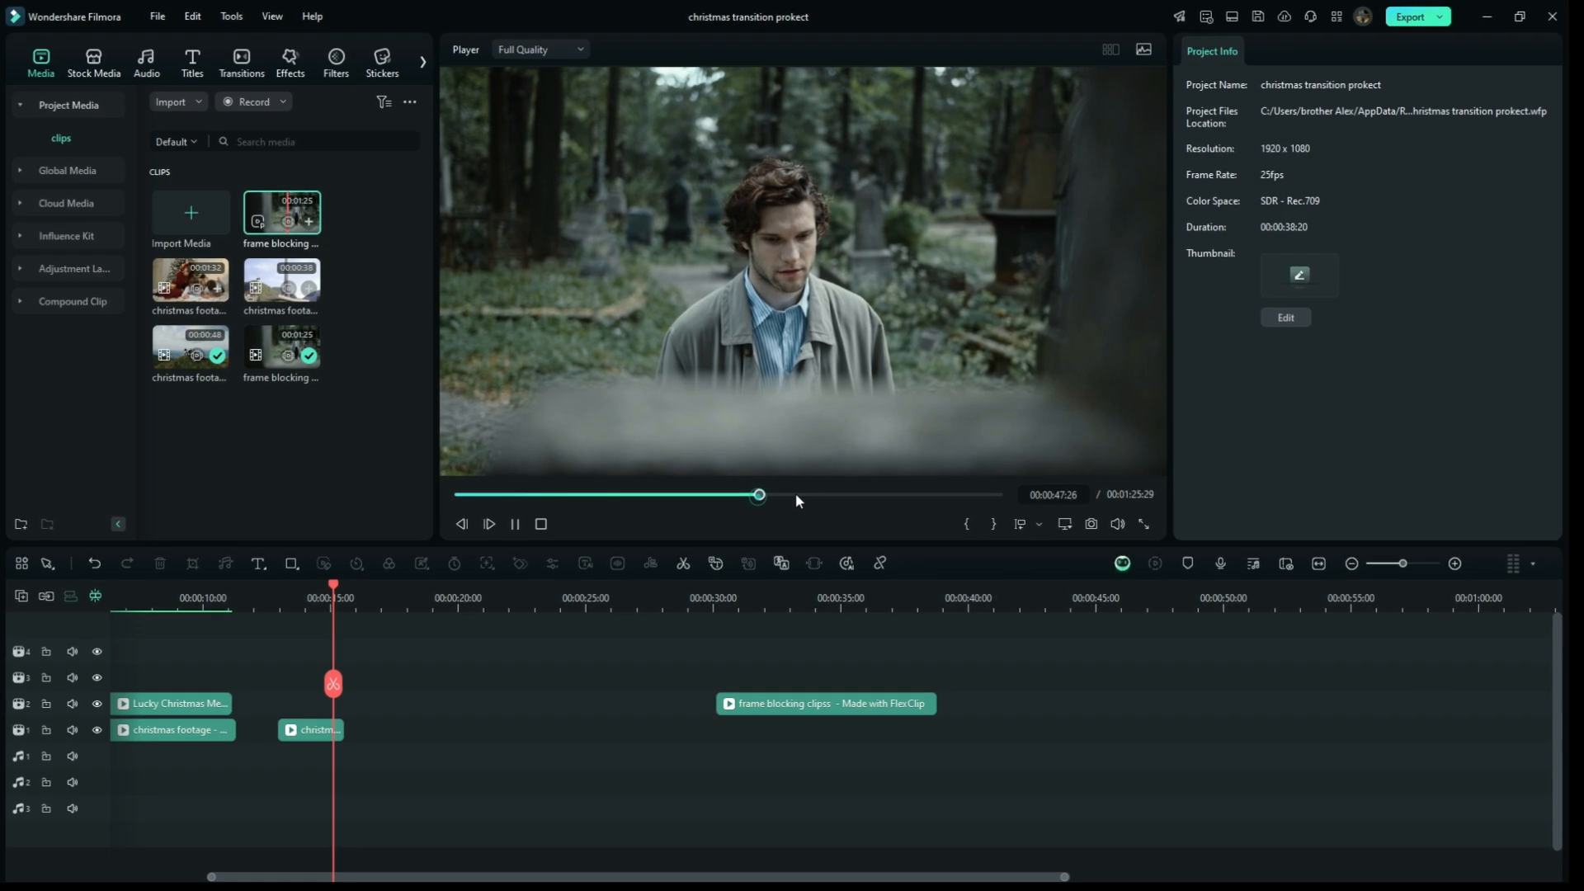
# Add the marked section of the frame blocking clip to the timeline near 20 seconds, keeping the 1920 x 1080 25fps project settings.
pyautogui.moveTo(799, 495); pyautogui.dragTo(851, 497)
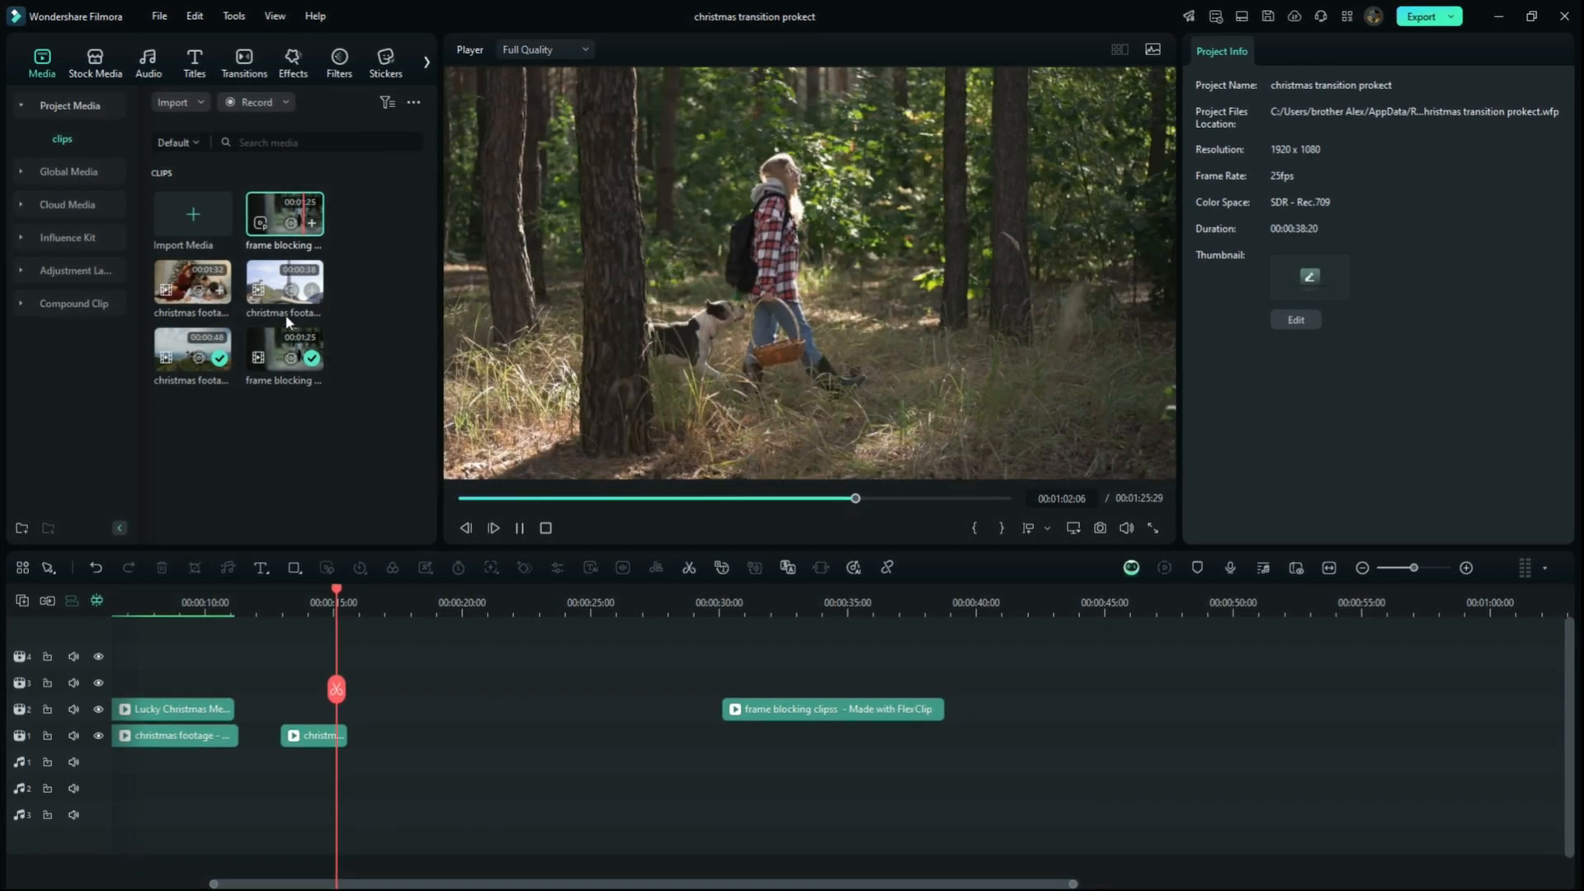
pyautogui.click(309, 353)
pyautogui.moveTo(430, 460); pyautogui.dragTo(658, 882)
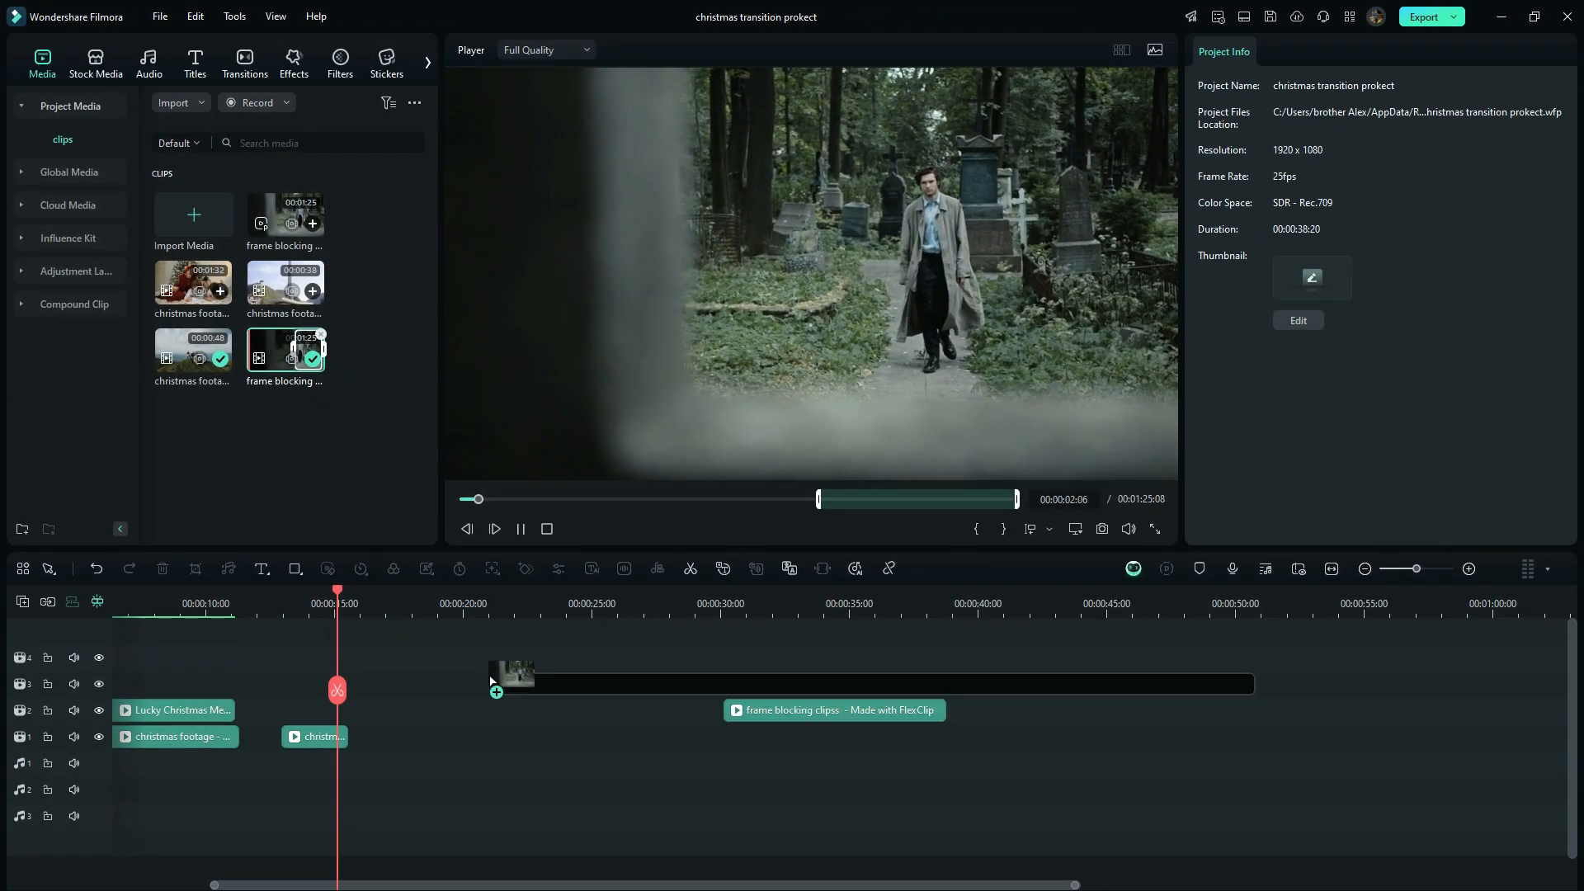
pyautogui.moveTo(491, 681); pyautogui.dragTo(495, 683)
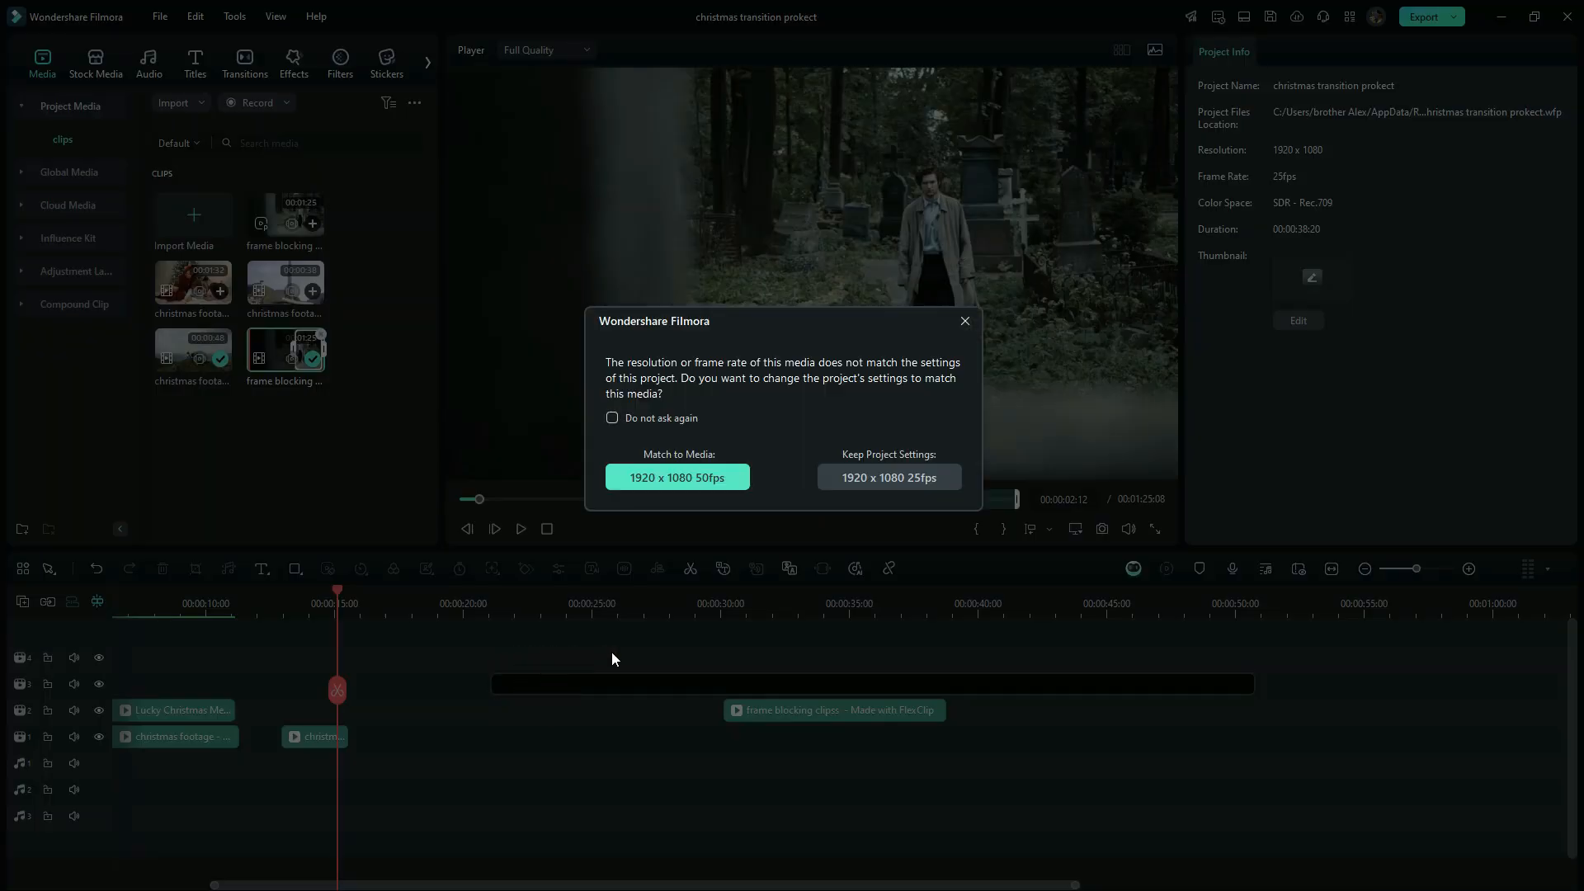
pyautogui.click(879, 479)
pyautogui.moveTo(337, 658); pyautogui.dragTo(479, 685)
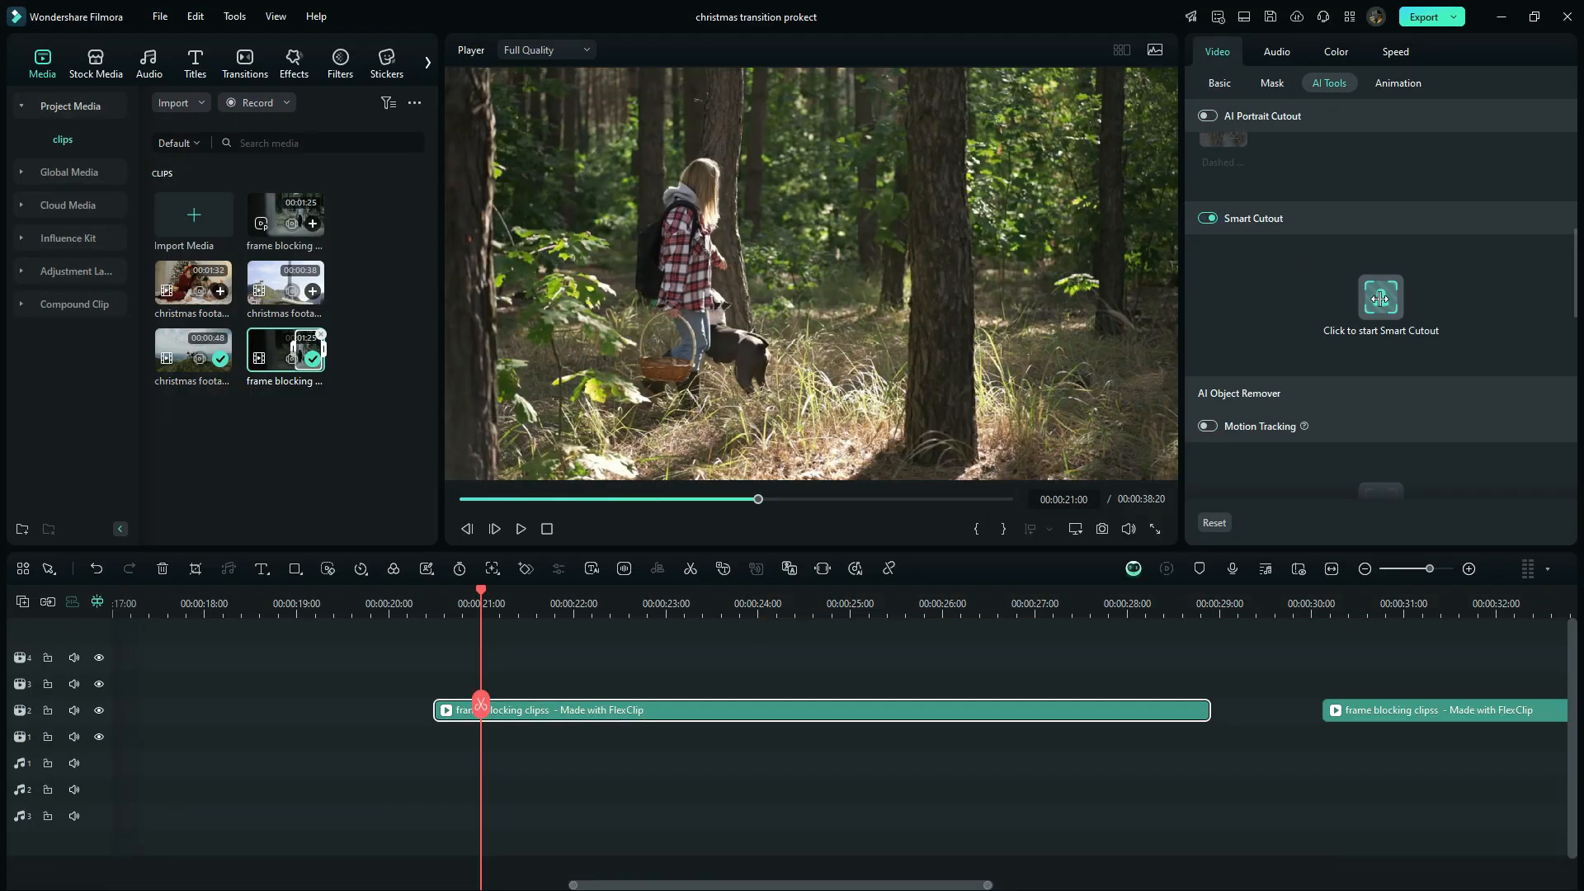
# Open Smart Cutout for the forest clip and go to frame 00:00:03:21, where the large trunk's trailing edge enters the picture.
pyautogui.click(1380, 298)
pyautogui.click(1228, 131)
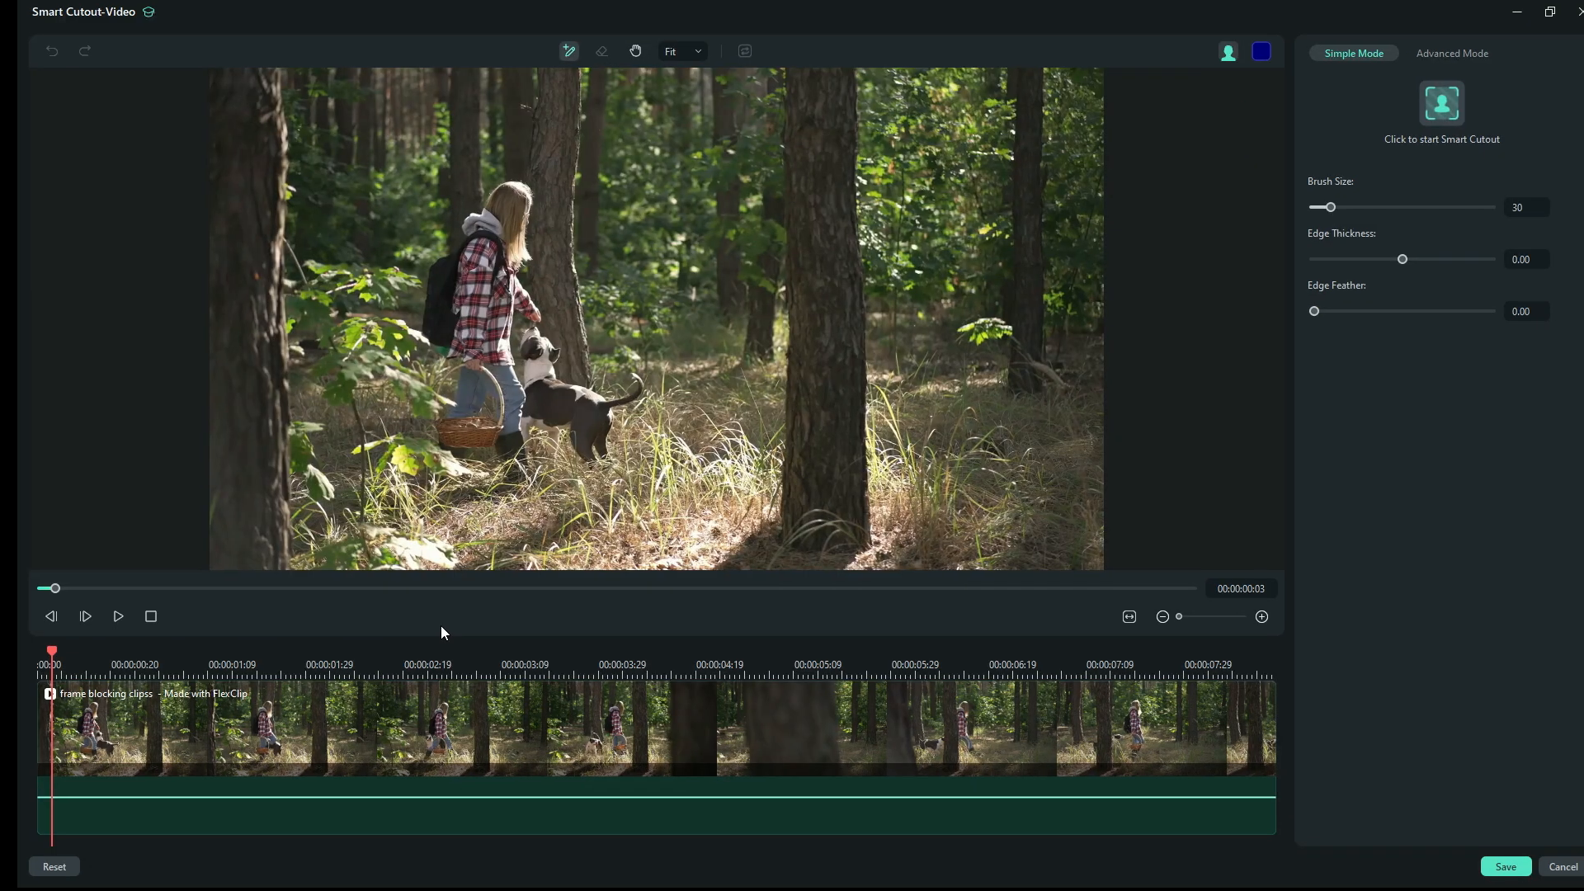
pyautogui.moveTo(52, 657); pyautogui.dragTo(1050, 717)
pyautogui.press('Left')
pyautogui.press('Left')
pyautogui.press('Left')
pyautogui.press('Left')
pyautogui.press('Left')
pyautogui.press('Left')
pyautogui.press('Left')
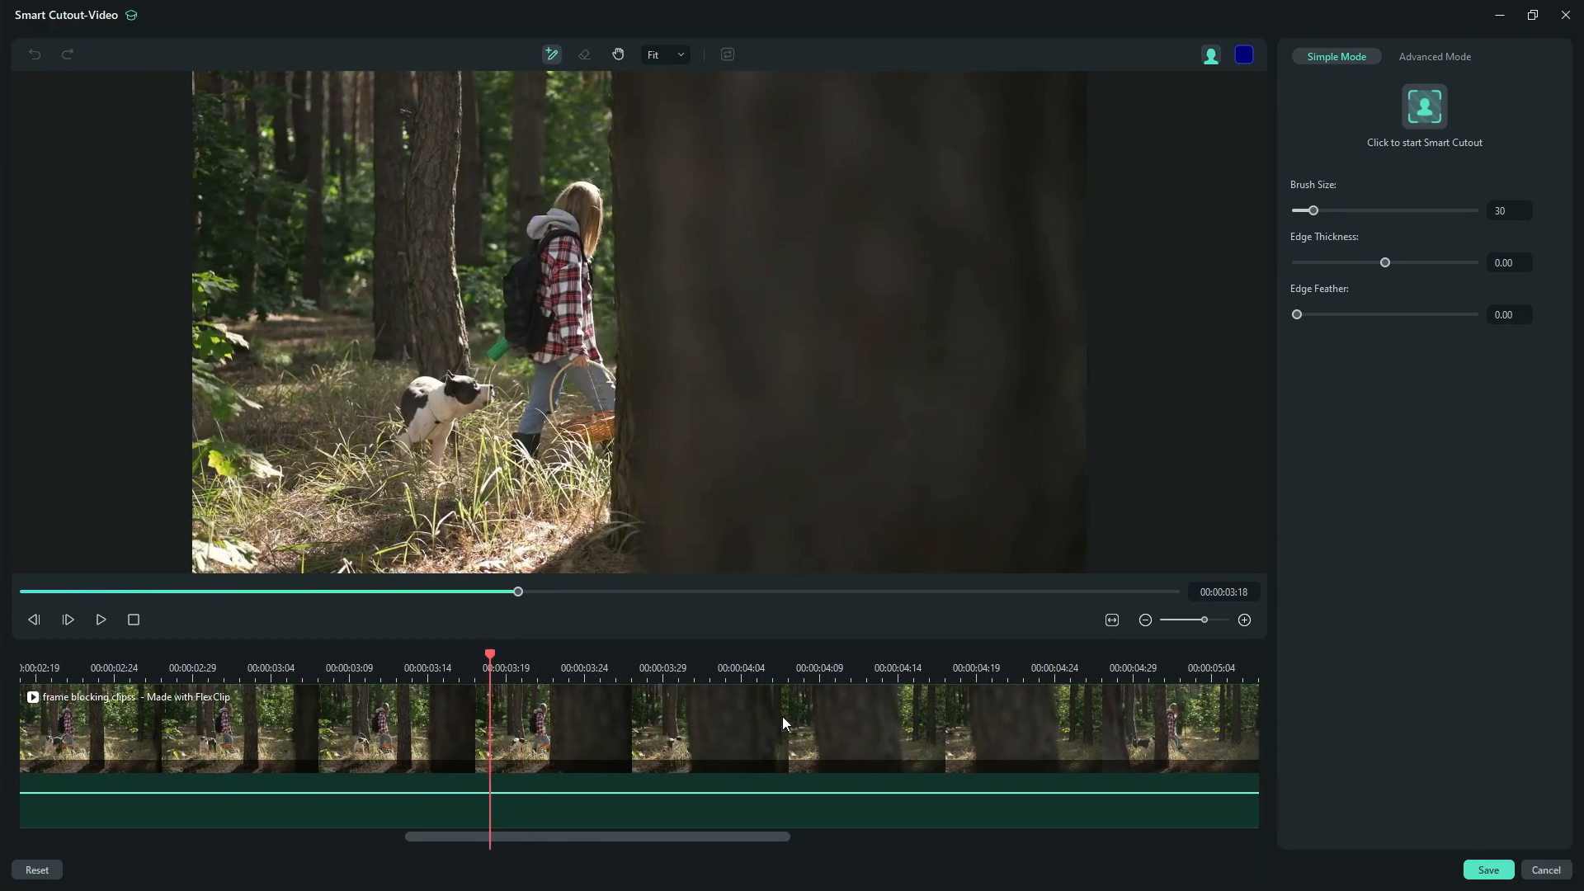
pyautogui.press('Right')
pyautogui.press('Right')
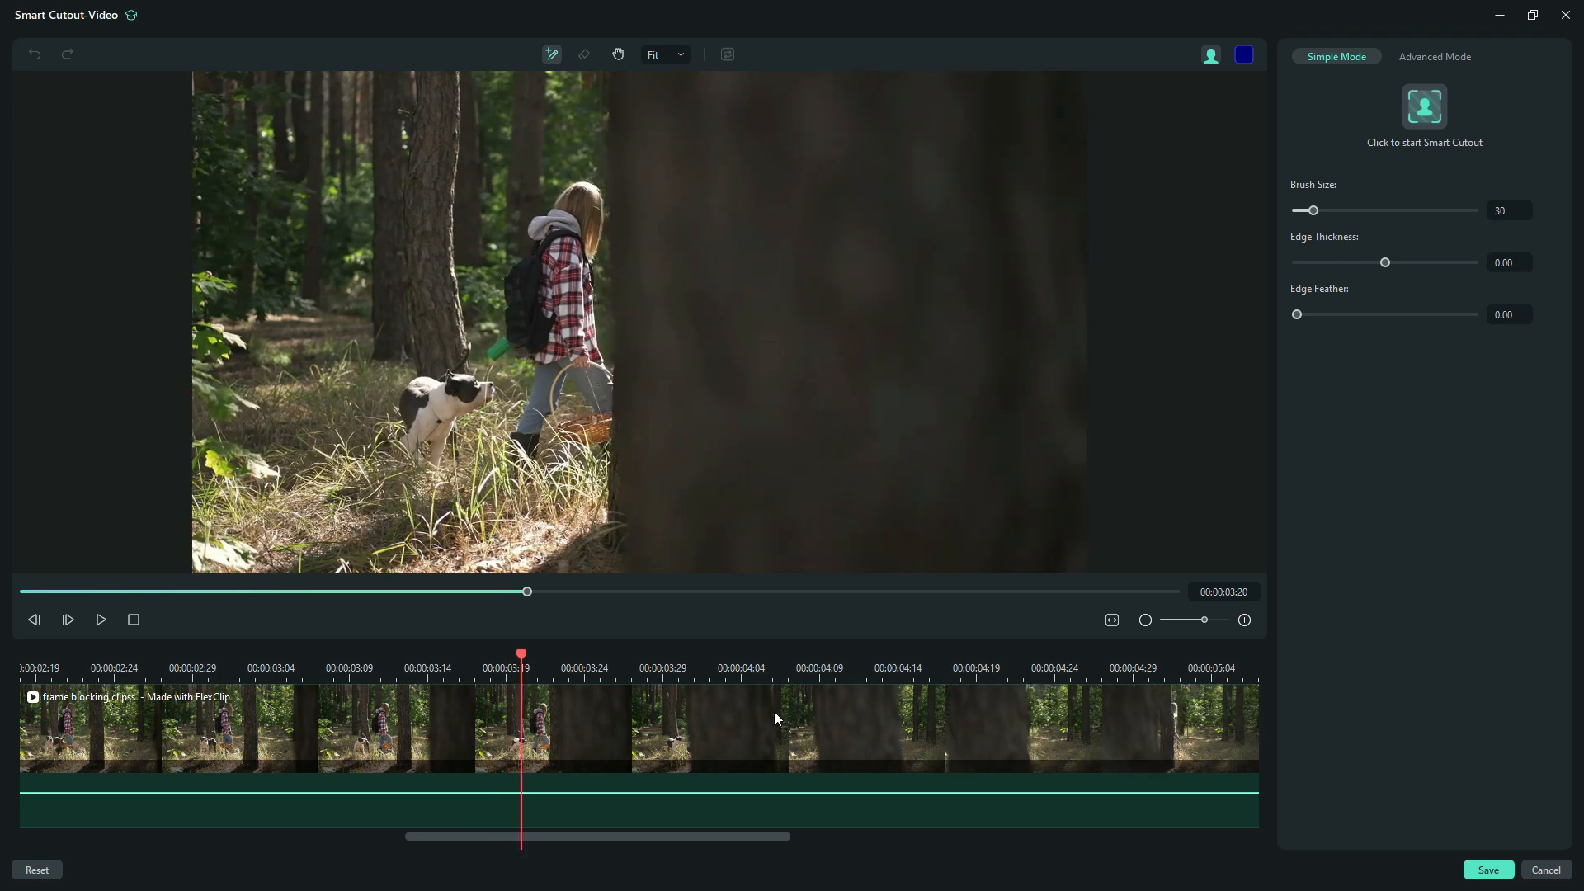
pyautogui.press('Right')
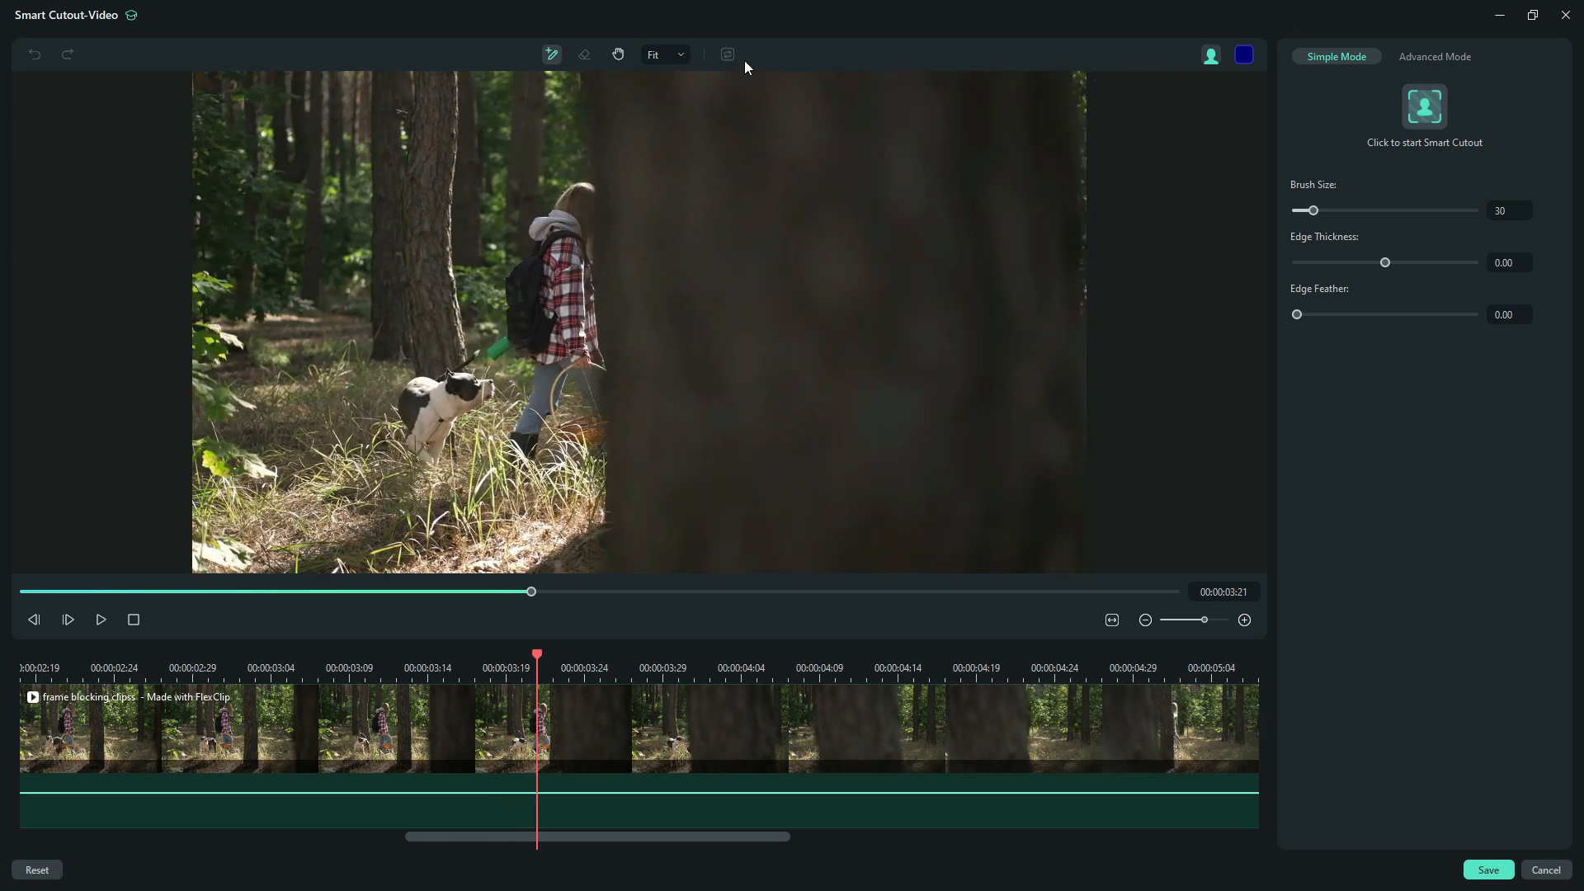
# Zoom to 100% and mark the thin forest strip behind the trunk at 00:00:03:21 with the size 30 brush.
pyautogui.click(665, 54)
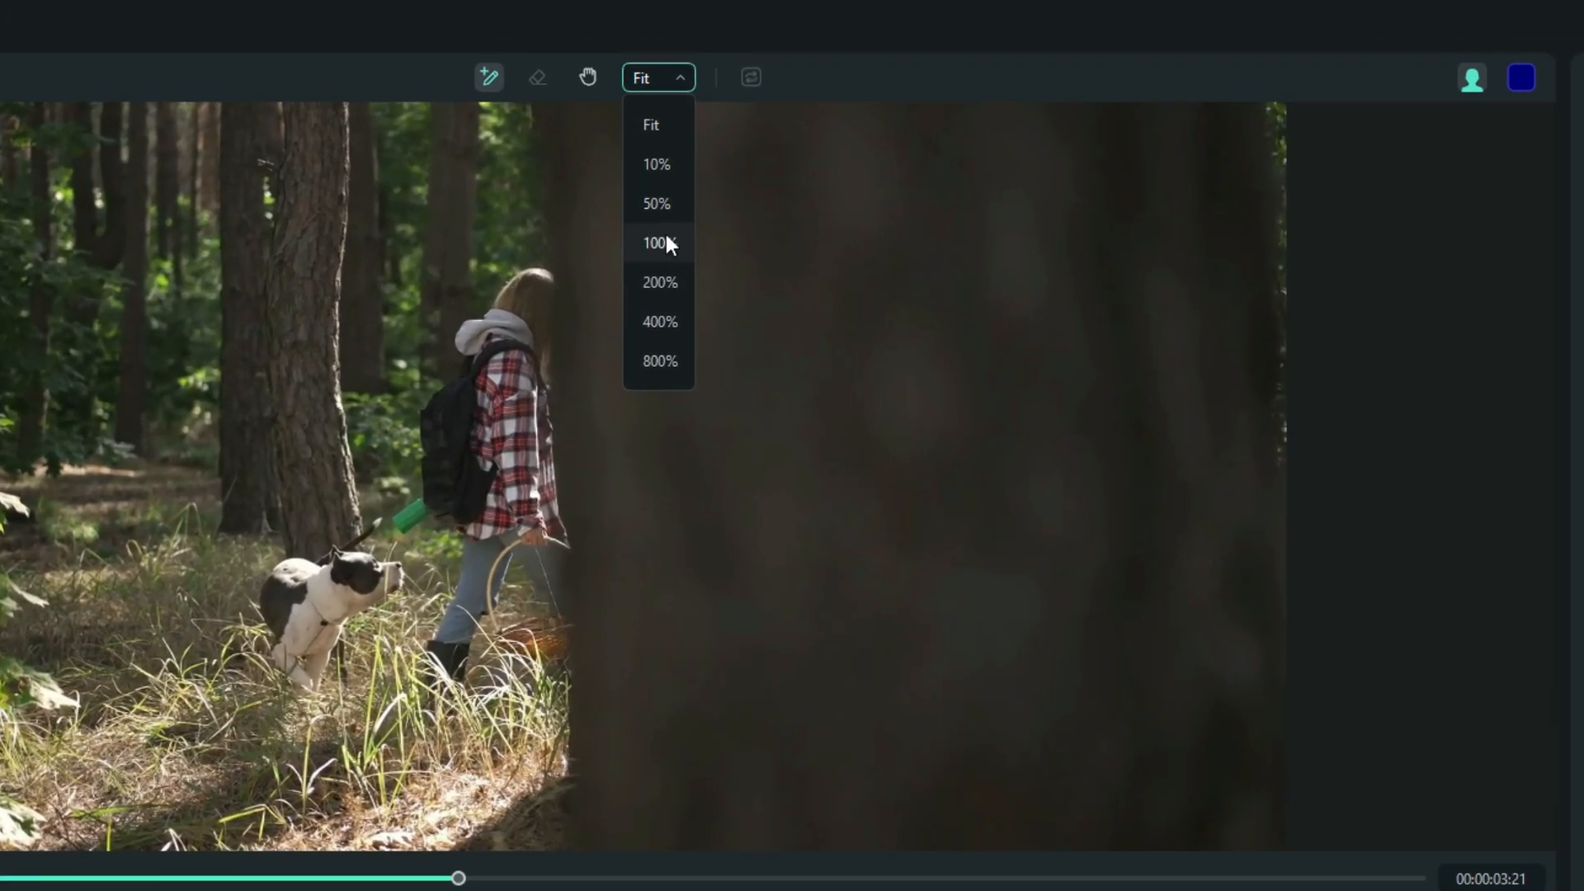
pyautogui.click(666, 242)
pyautogui.moveTo(1167, 225)
pyautogui.mouseDown()
pyautogui.moveTo(962, 340)
pyautogui.moveTo(667, 418)
pyautogui.mouseUp()
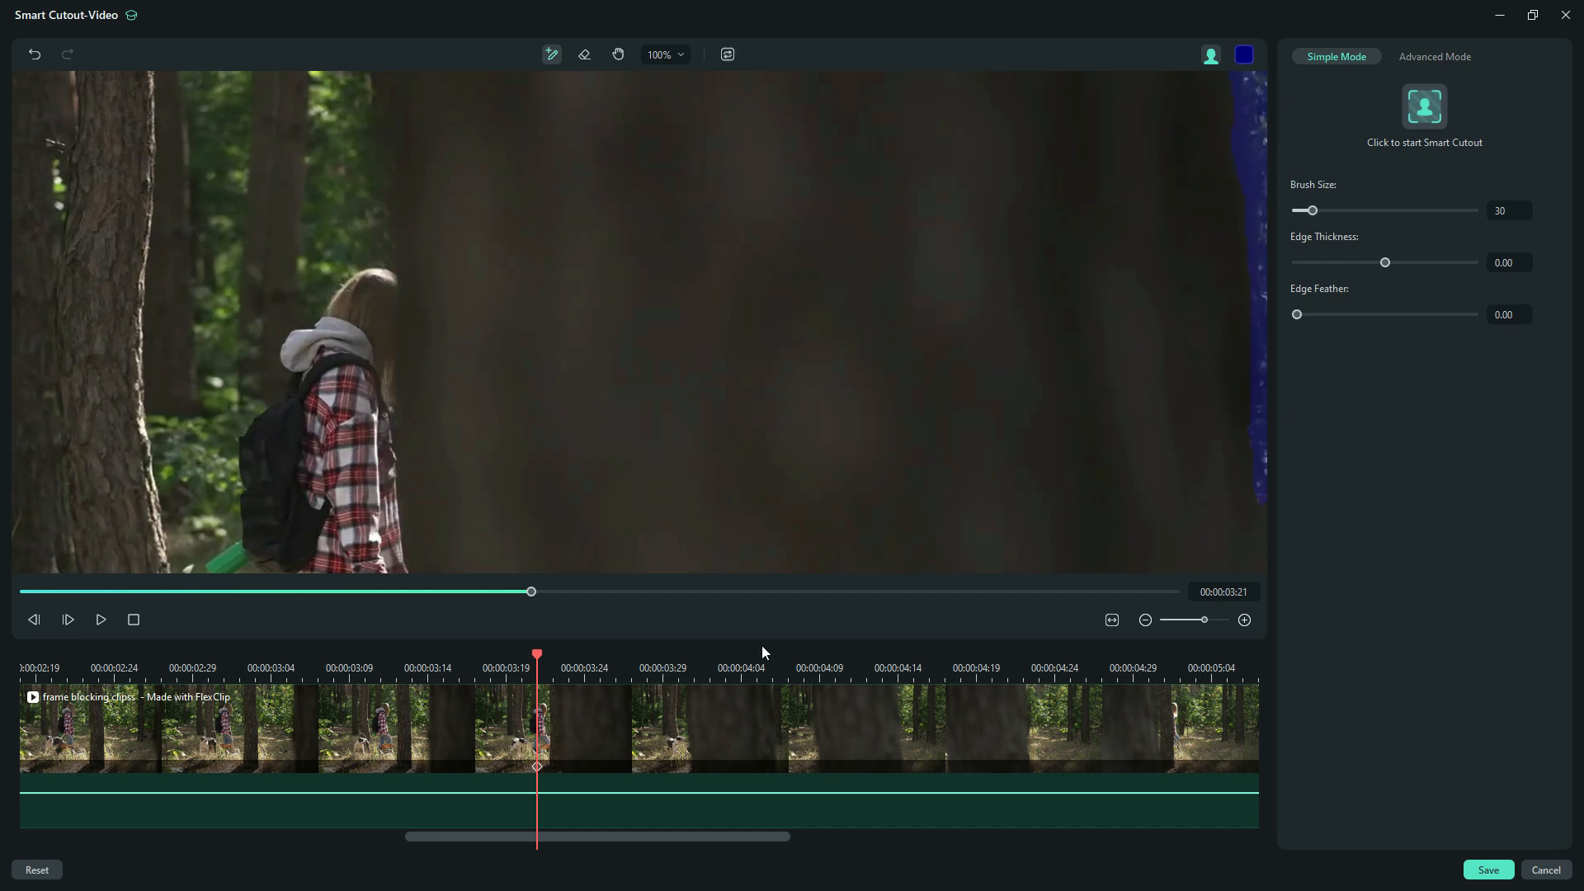
# Set the brush size to 120 and mark the forest strip behind the trunk at 00:00:03:22.
pyautogui.press('Right')
pyautogui.moveTo(1337, 220); pyautogui.dragTo(1336, 219)
pyautogui.moveTo(1247, 78)
pyautogui.mouseDown()
pyautogui.moveTo(1255, 474)
pyautogui.moveTo(1241, 142)
pyautogui.moveTo(1245, 453)
pyautogui.moveTo(1237, 338)
pyautogui.mouseUp()
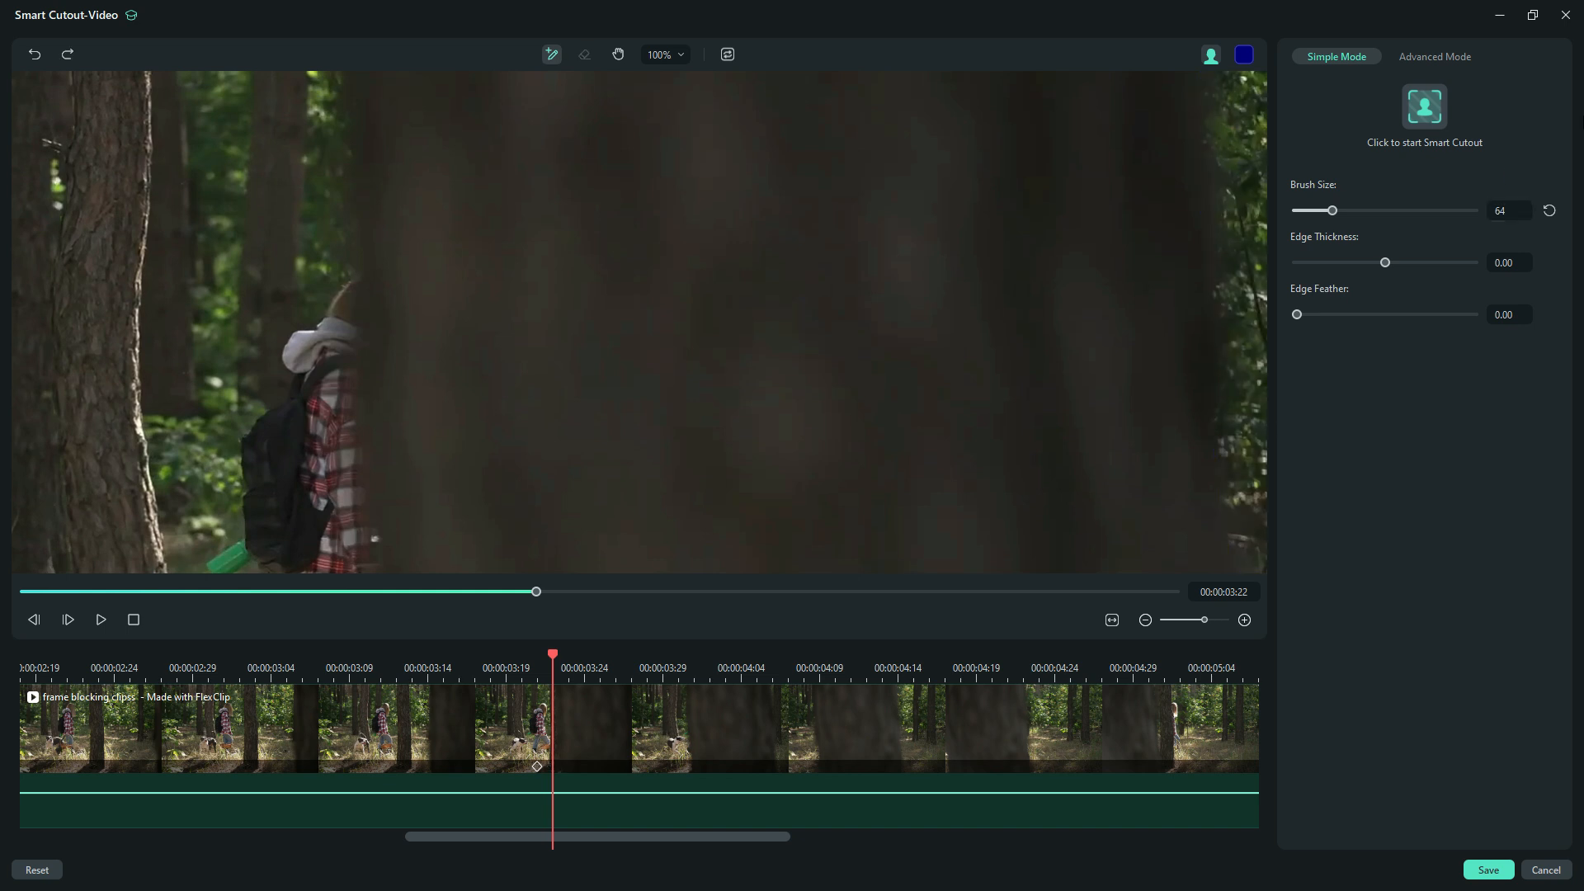
pyautogui.click(1366, 210)
pyautogui.moveTo(1253, 87); pyautogui.dragTo(1268, 380)
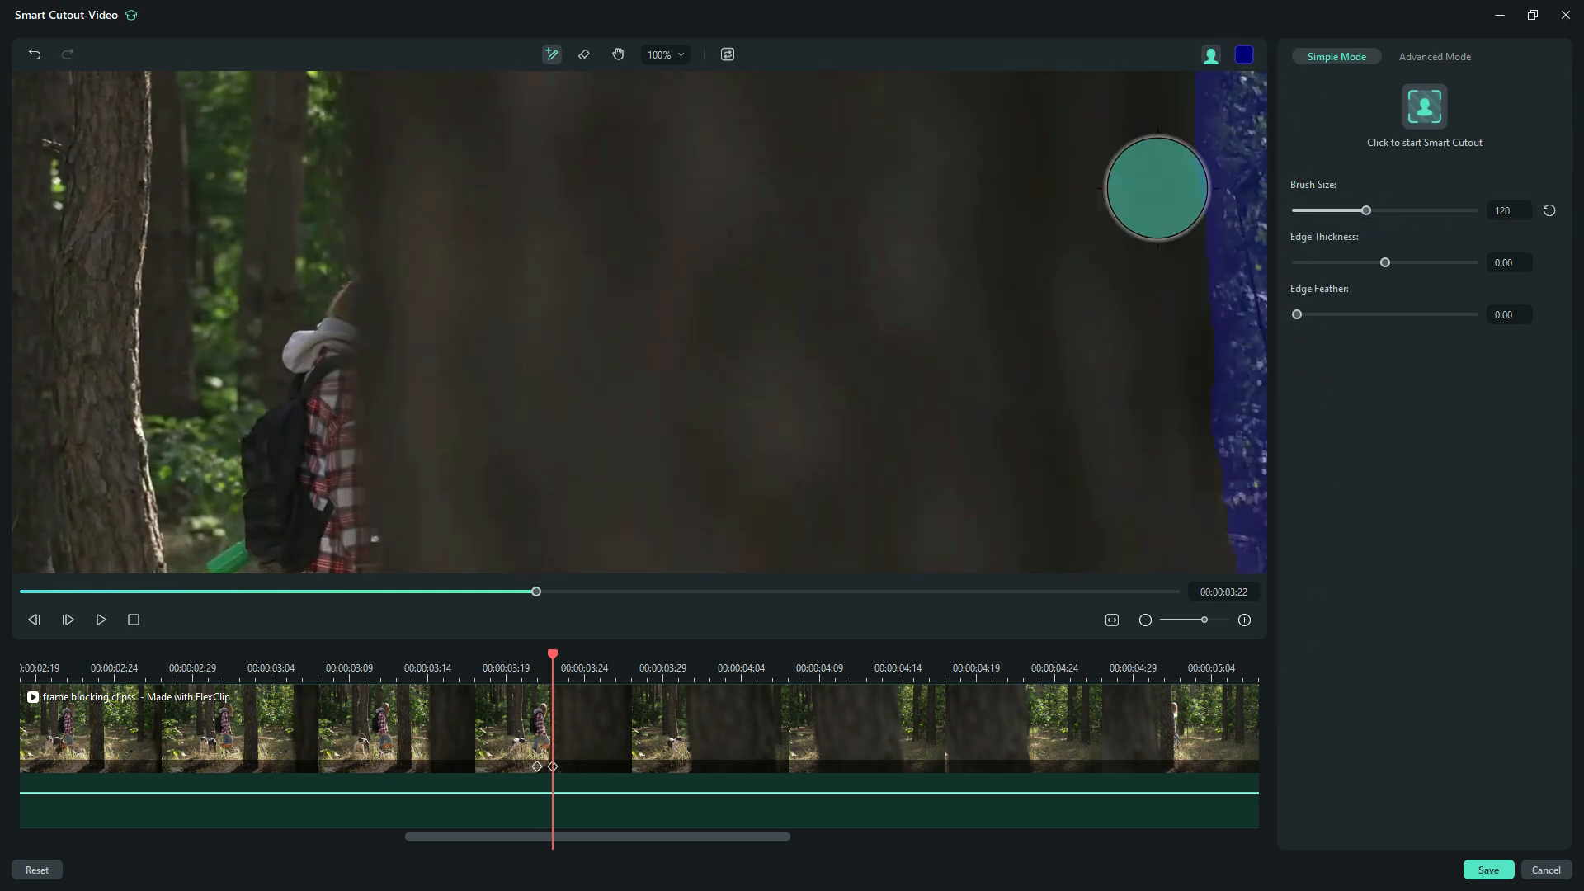
# At 00:00:03:23, mark the forest strip behind the trunk and erase the selection that spills onto the bark.
pyautogui.scroll(-2, 1031, 198)
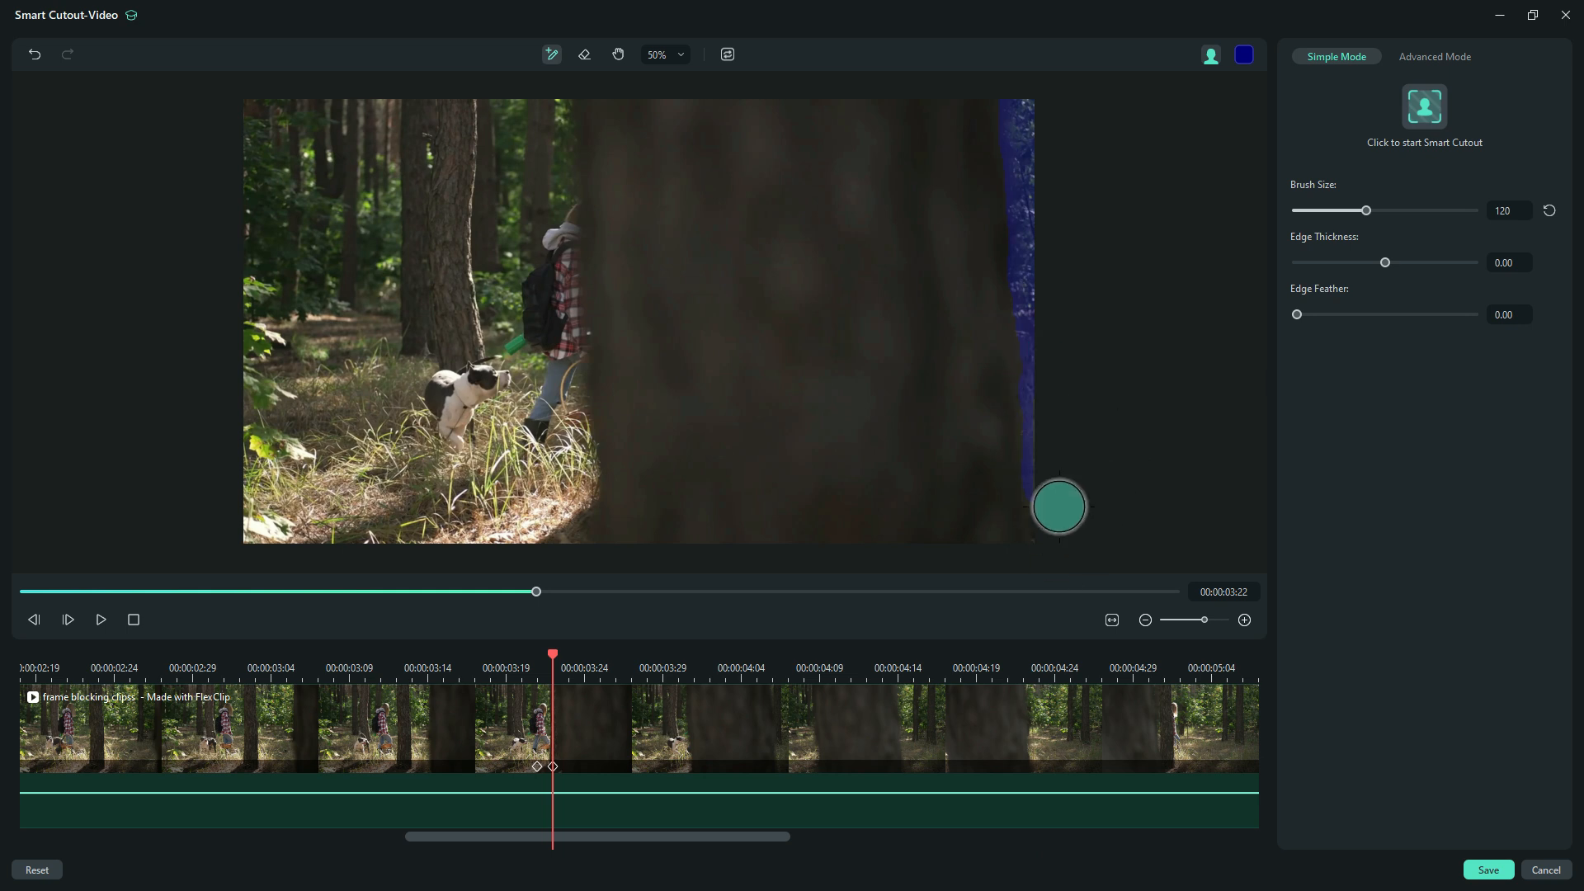
pyautogui.press('Right')
pyautogui.moveTo(1026, 99)
pyautogui.mouseDown()
pyautogui.moveTo(1064, 566)
pyautogui.moveTo(1030, 443)
pyautogui.moveTo(1007, 90)
pyautogui.moveTo(1039, 180)
pyautogui.mouseUp()
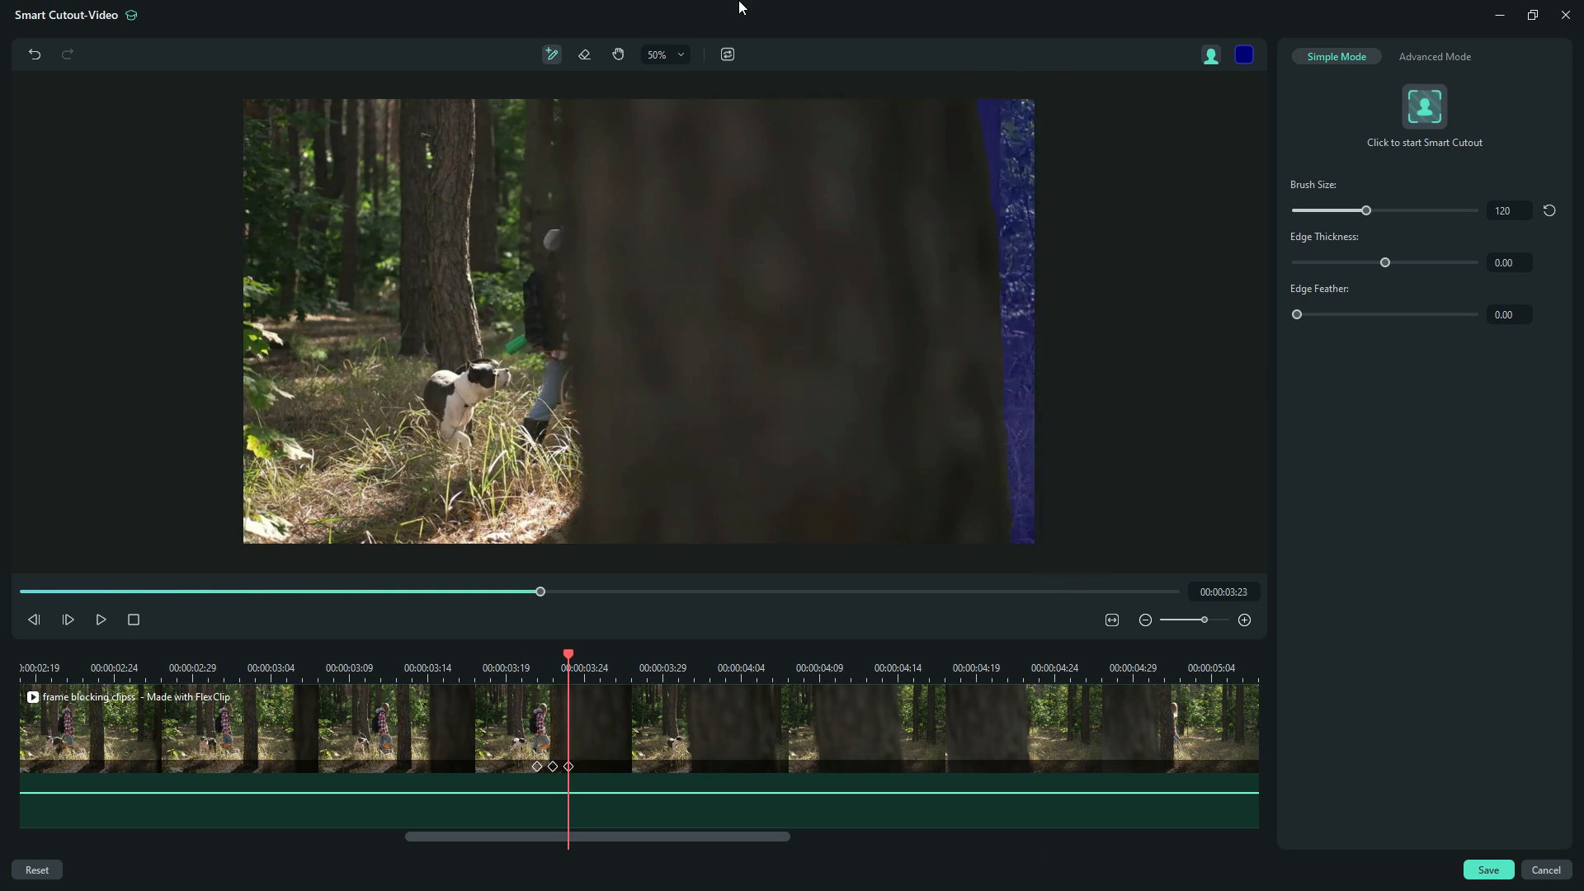
pyautogui.moveTo(962, 145)
pyautogui.mouseDown()
pyautogui.moveTo(955, 300)
pyautogui.moveTo(974, 346)
pyautogui.mouseUp()
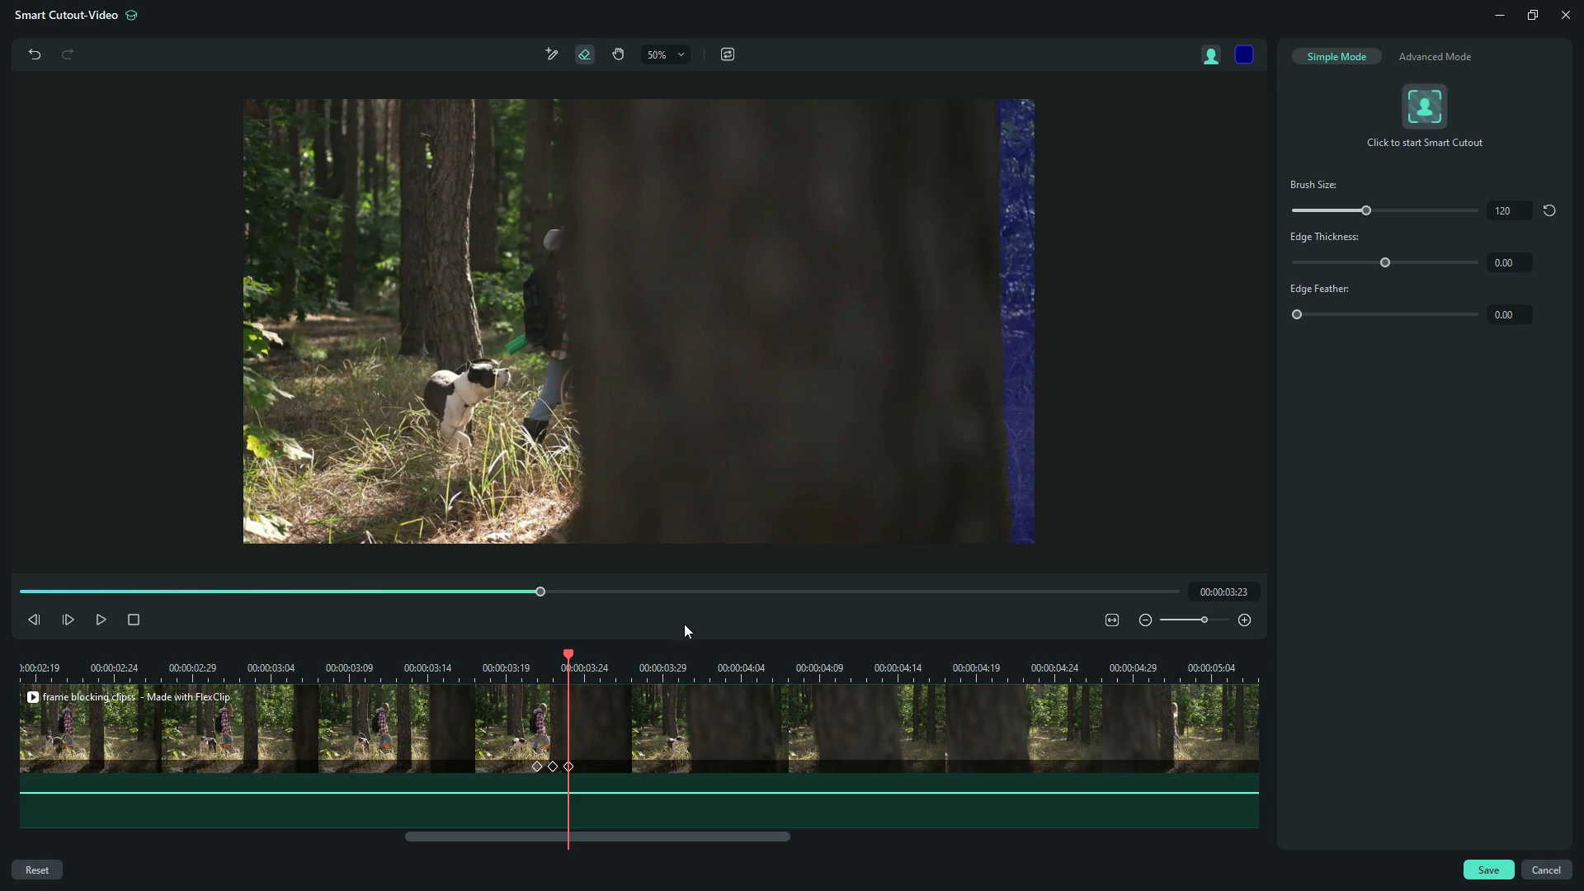
# Mark the full-height forest strip behind the trunk at 00:00:03:24 in an enlarged view, and fit the frame to the preview again.
pyautogui.moveTo(1029, 103)
pyautogui.mouseDown()
pyautogui.moveTo(1042, 576)
pyautogui.moveTo(995, 76)
pyautogui.mouseUp()
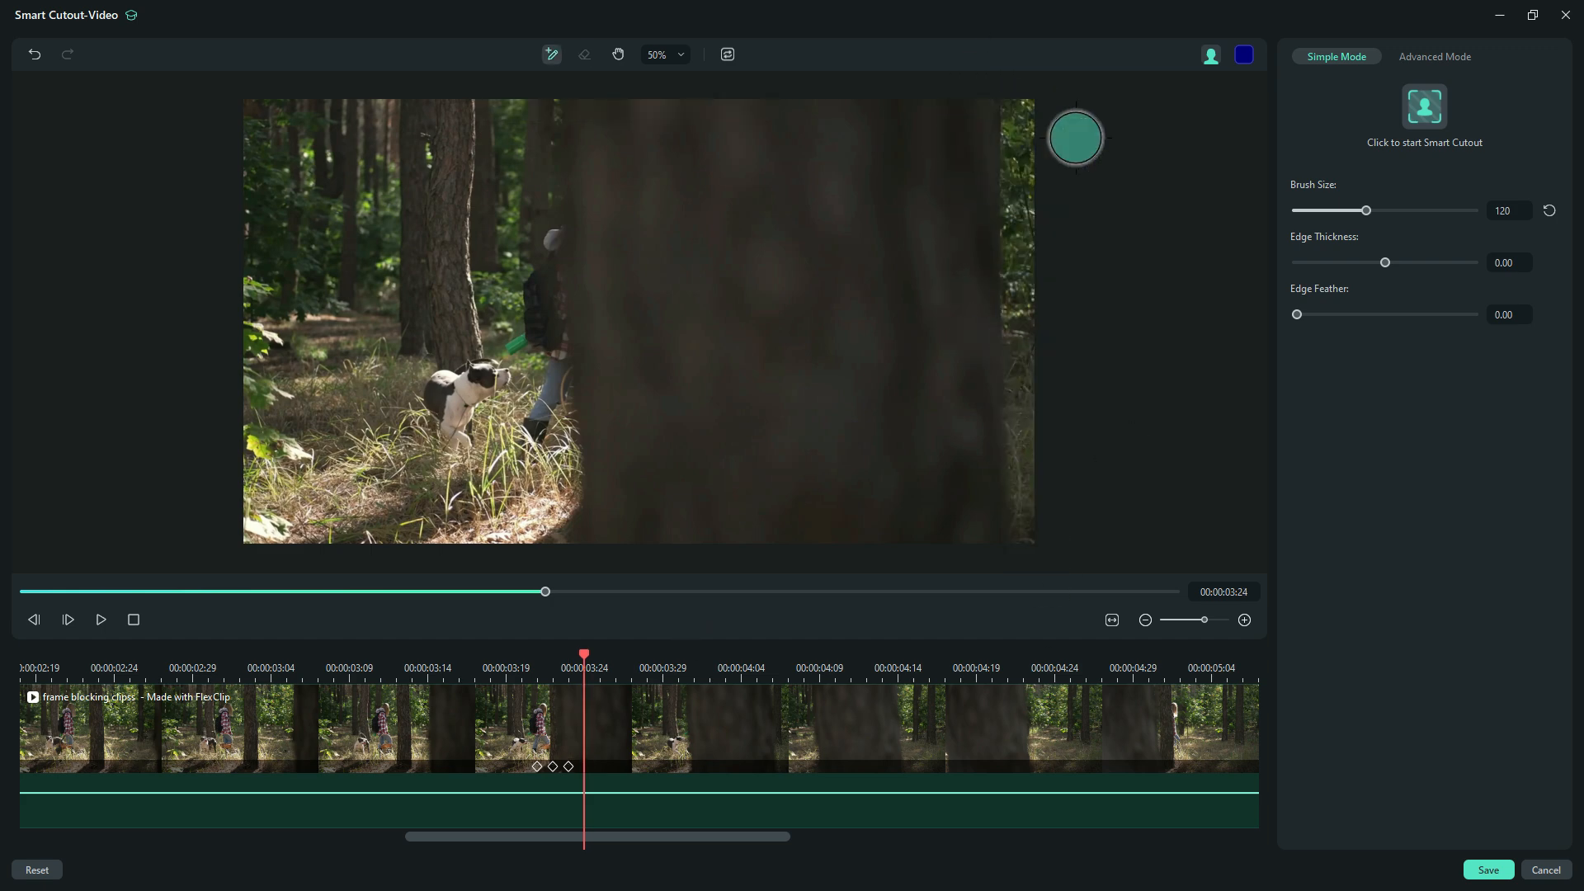
pyautogui.click(665, 54)
pyautogui.click(665, 171)
pyautogui.moveTo(1242, 116); pyautogui.dragTo(1246, 570)
pyautogui.click(618, 54)
pyautogui.moveTo(622, 465); pyautogui.dragTo(622, 80)
pyautogui.click(551, 54)
pyautogui.moveTo(1250, 176); pyautogui.dragTo(1257, 545)
pyautogui.click(618, 55)
pyautogui.click(665, 54)
pyautogui.click(666, 109)
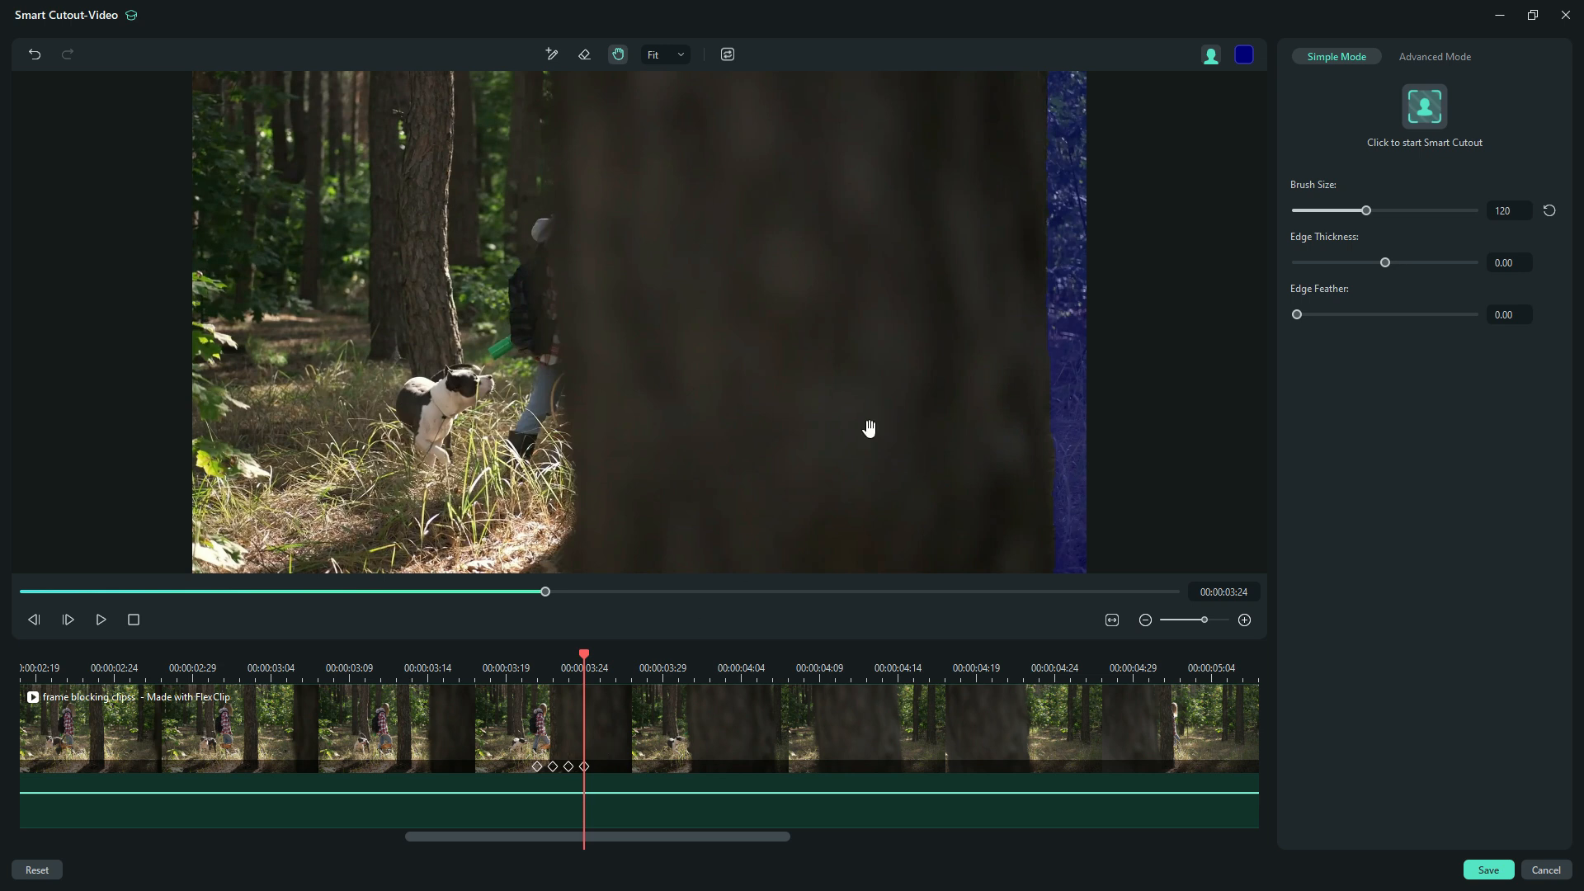
# Switch Smart Cutout to Advanced Mode, run forward tracking from 00:00:03:24, and return to that keyframe.
pyautogui.click(1439, 56)
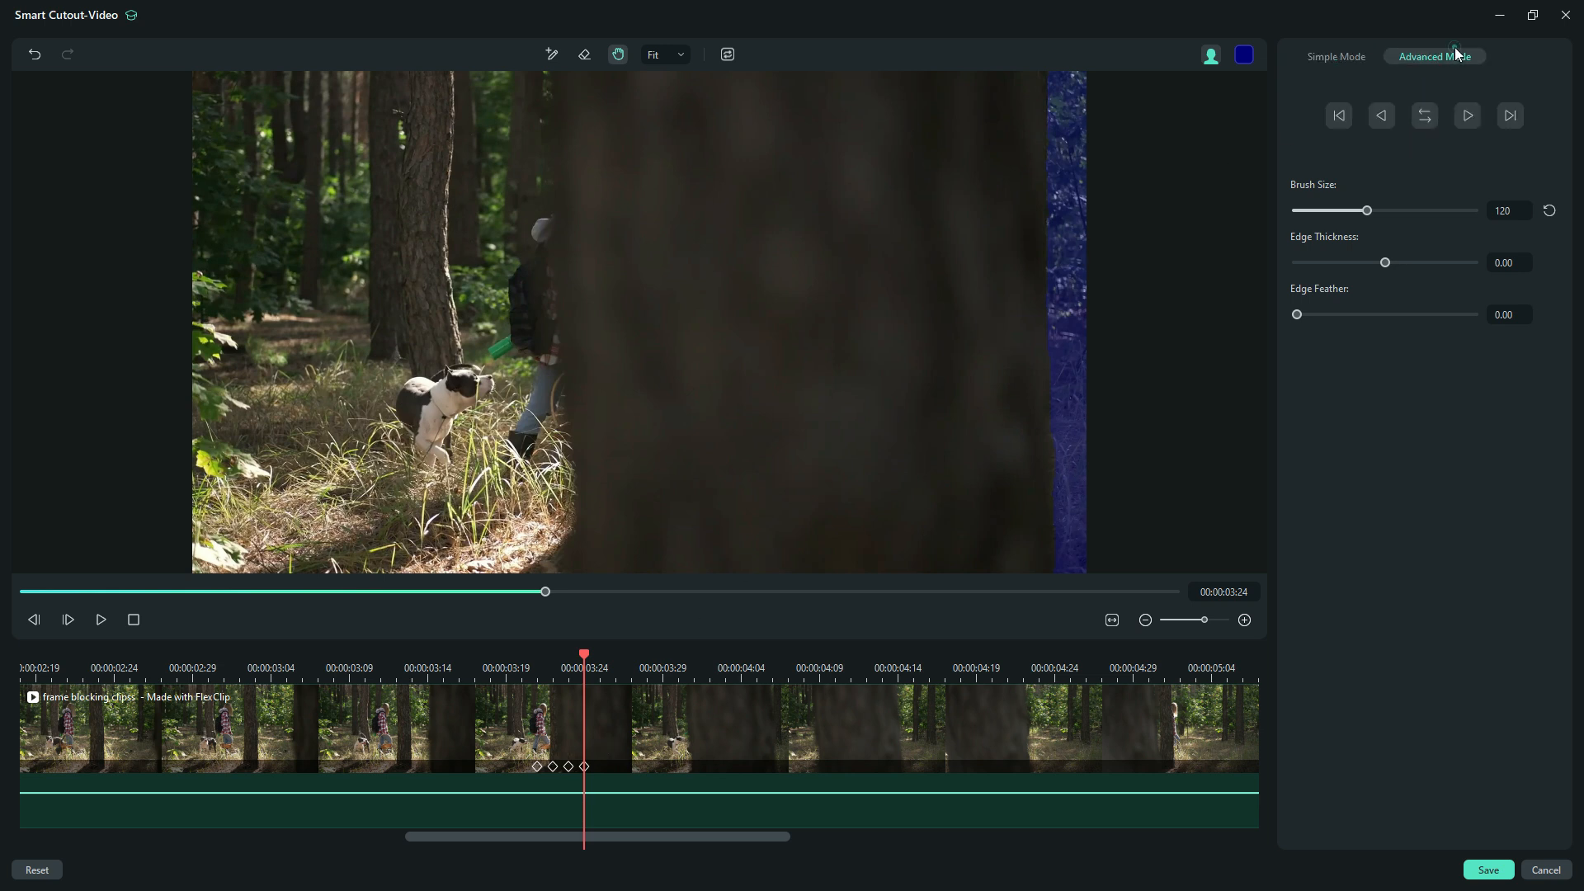
pyautogui.click(1467, 114)
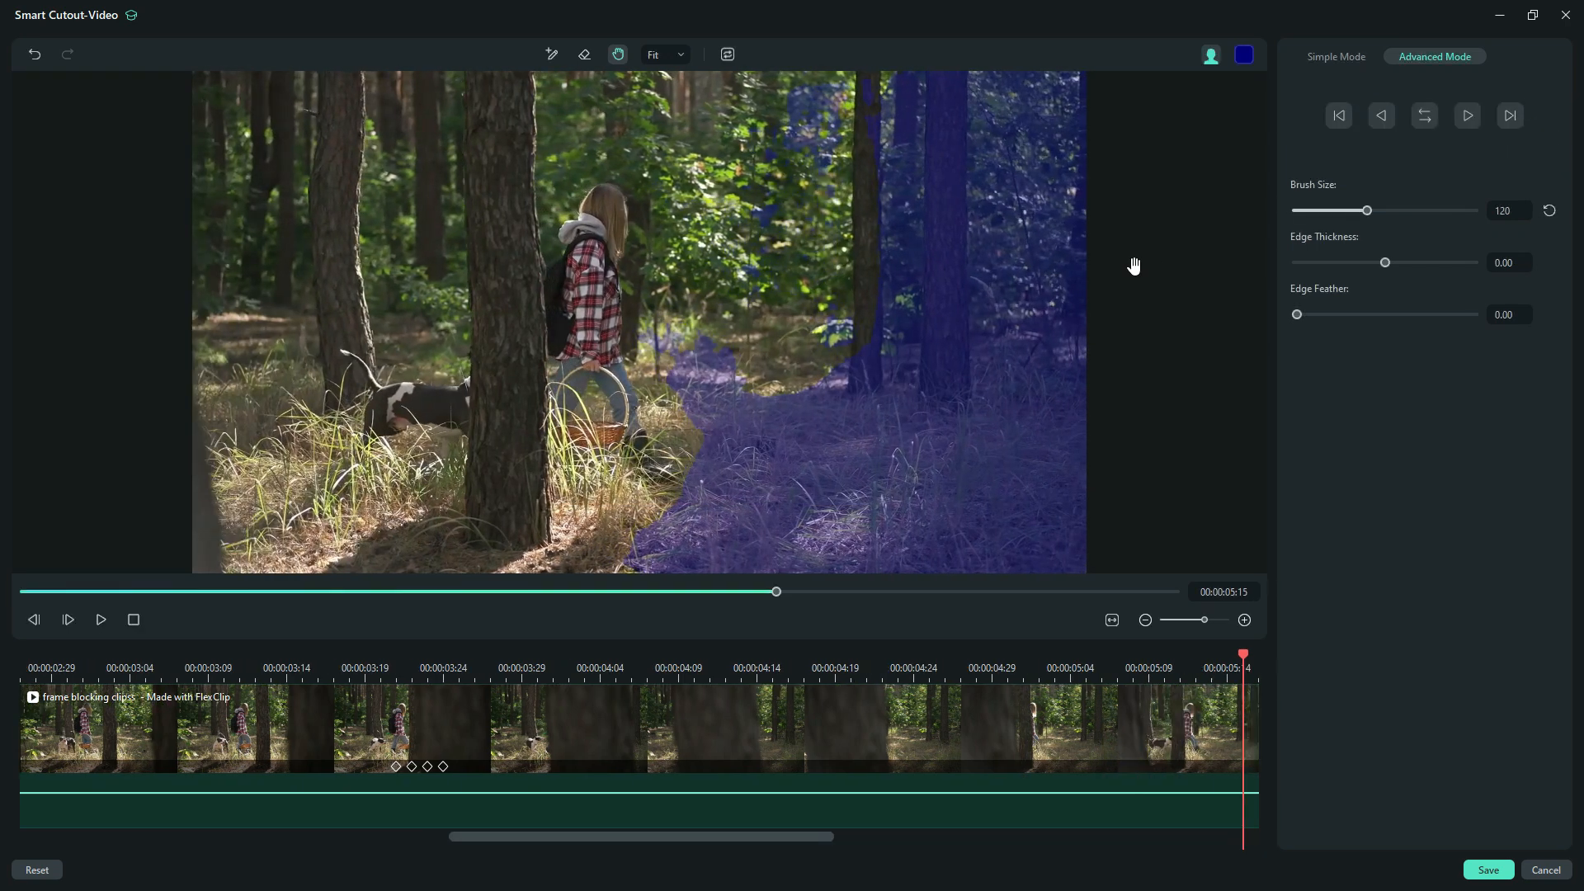
pyautogui.click(443, 768)
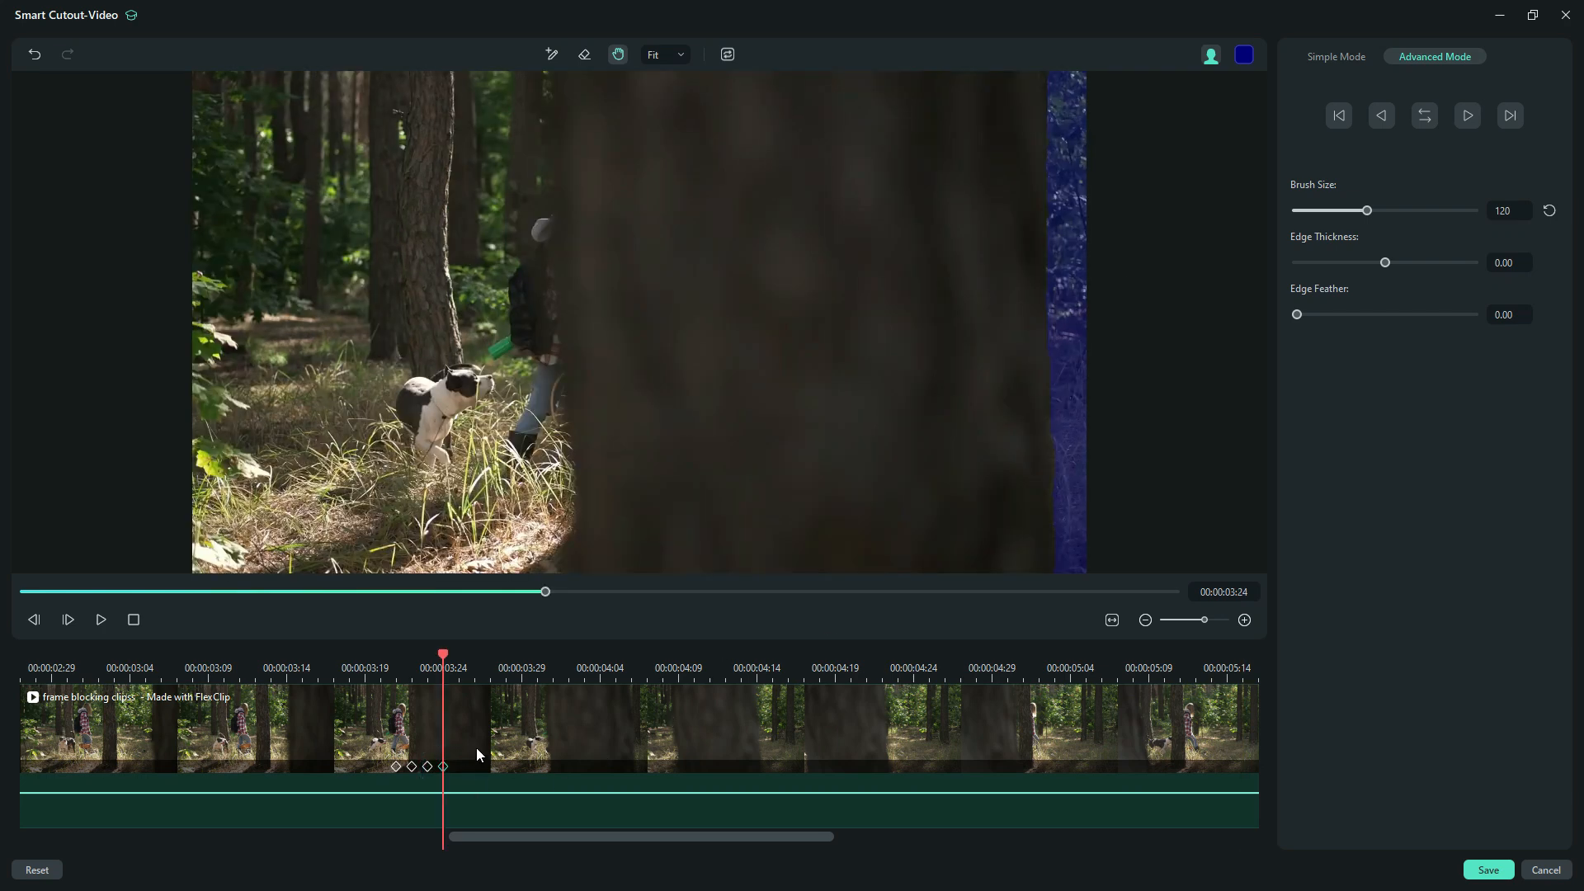
# Set the brush size to 152 and extend the cutout at 00:00:03:25 over the whole forest strip up to the trunk's edge.
pyautogui.press('Right')
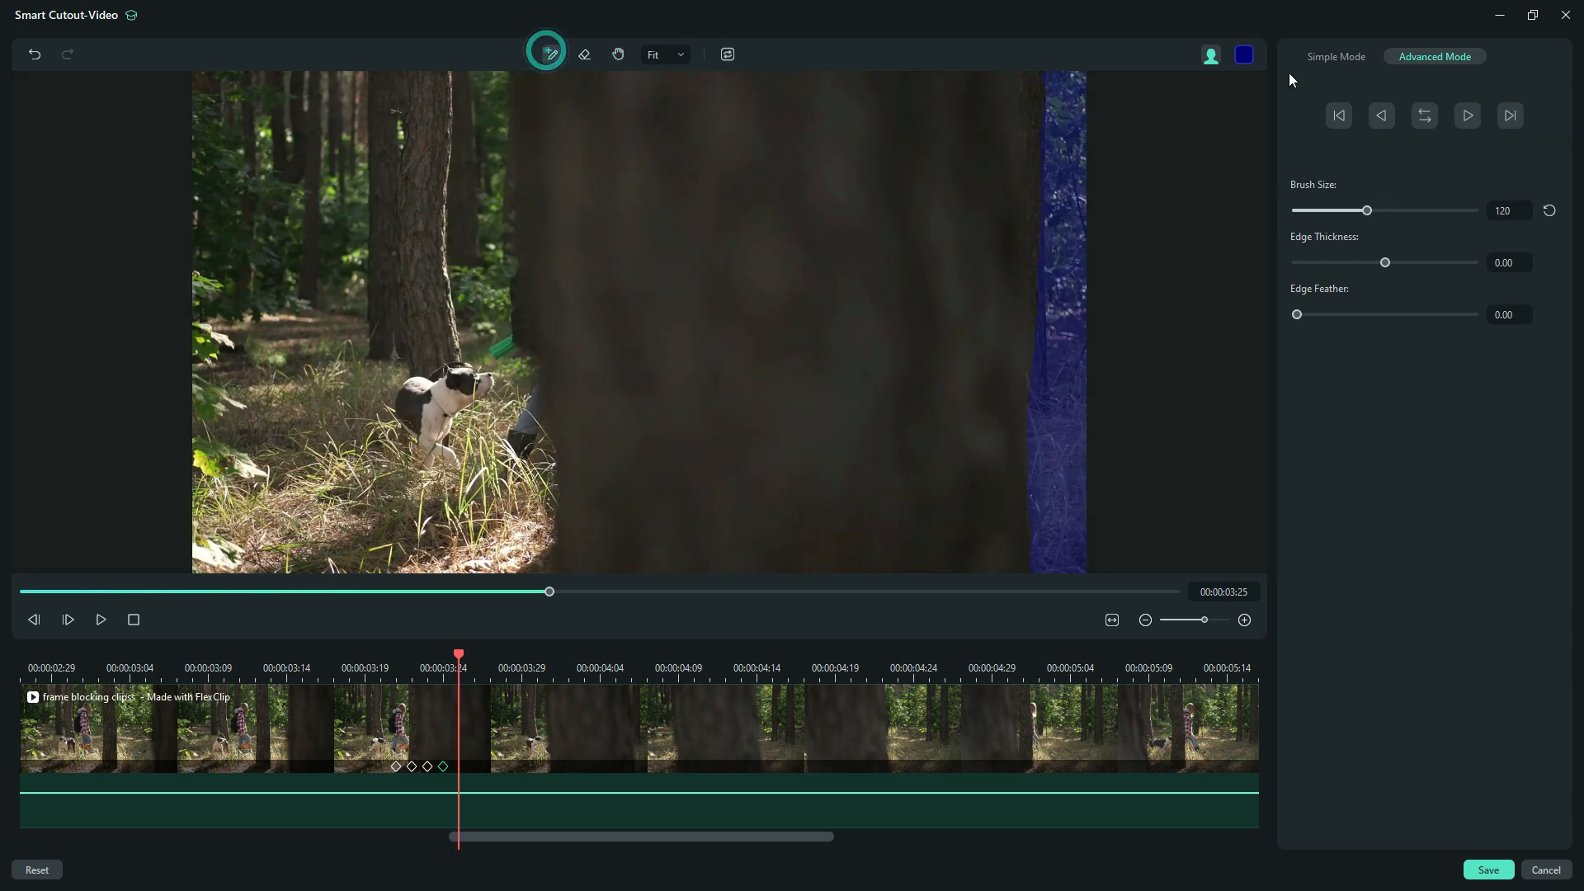
pyautogui.moveTo(1382, 211); pyautogui.dragTo(1386, 210)
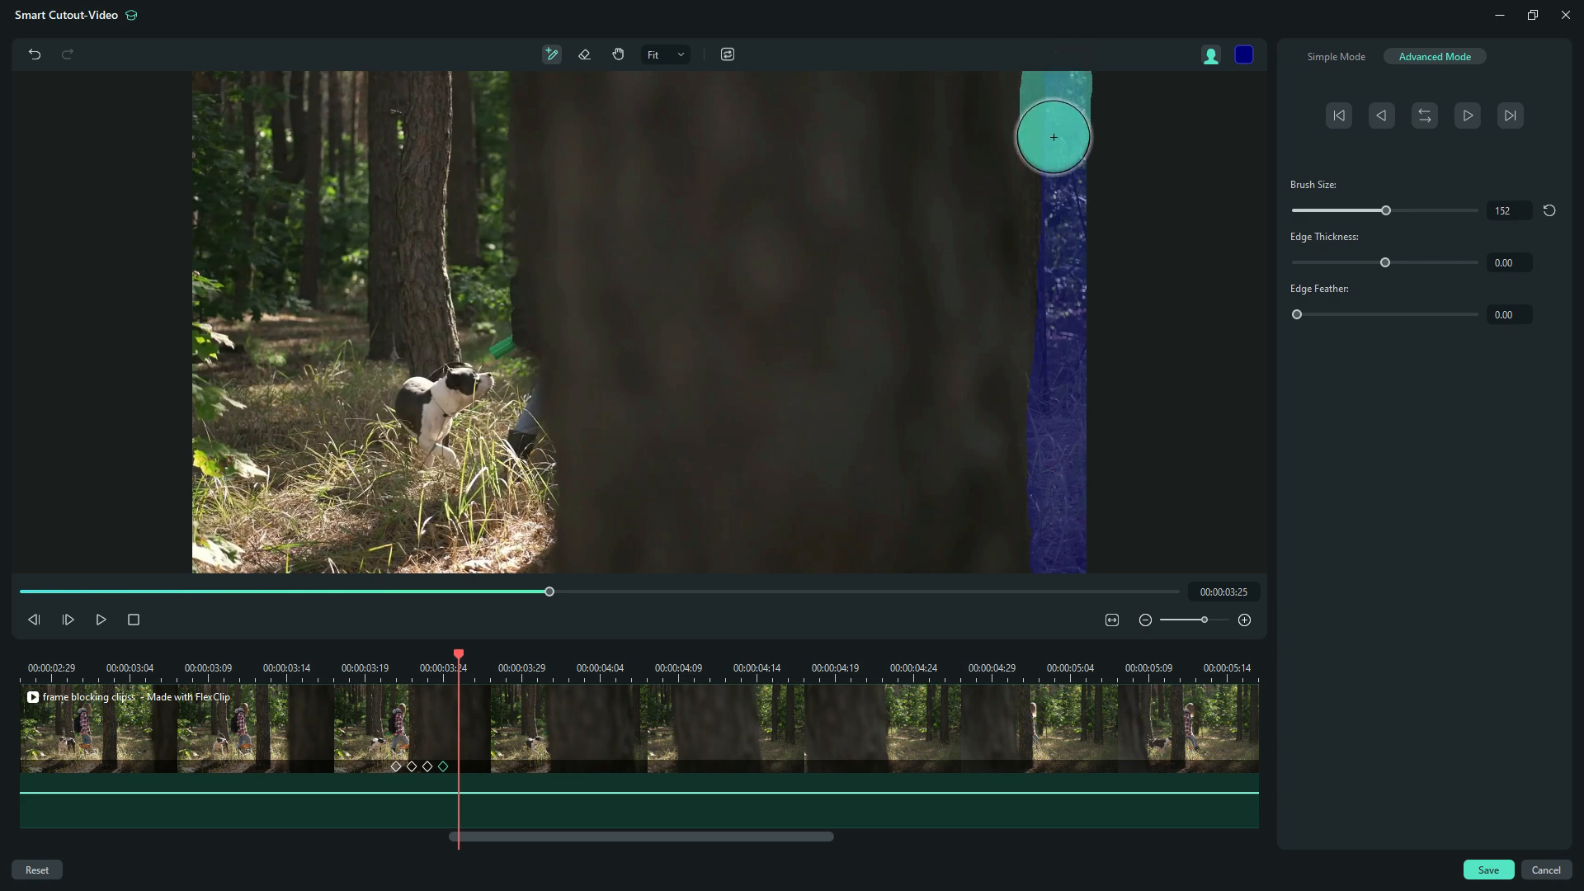
pyautogui.moveTo(1058, 185); pyautogui.dragTo(1066, 352)
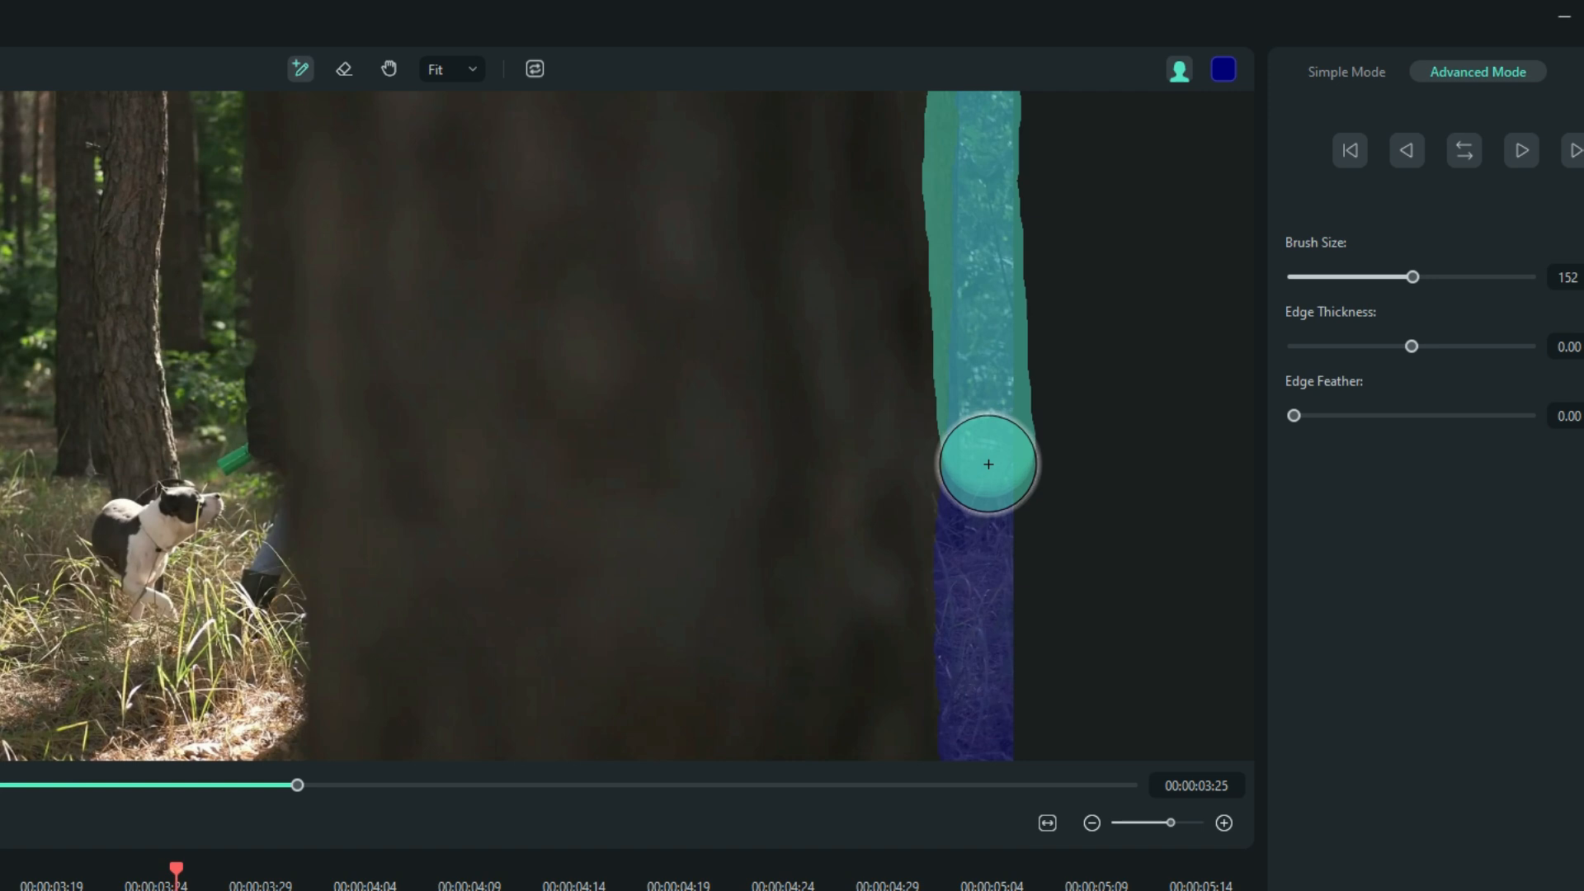
pyautogui.moveTo(988, 464); pyautogui.dragTo(983, 527)
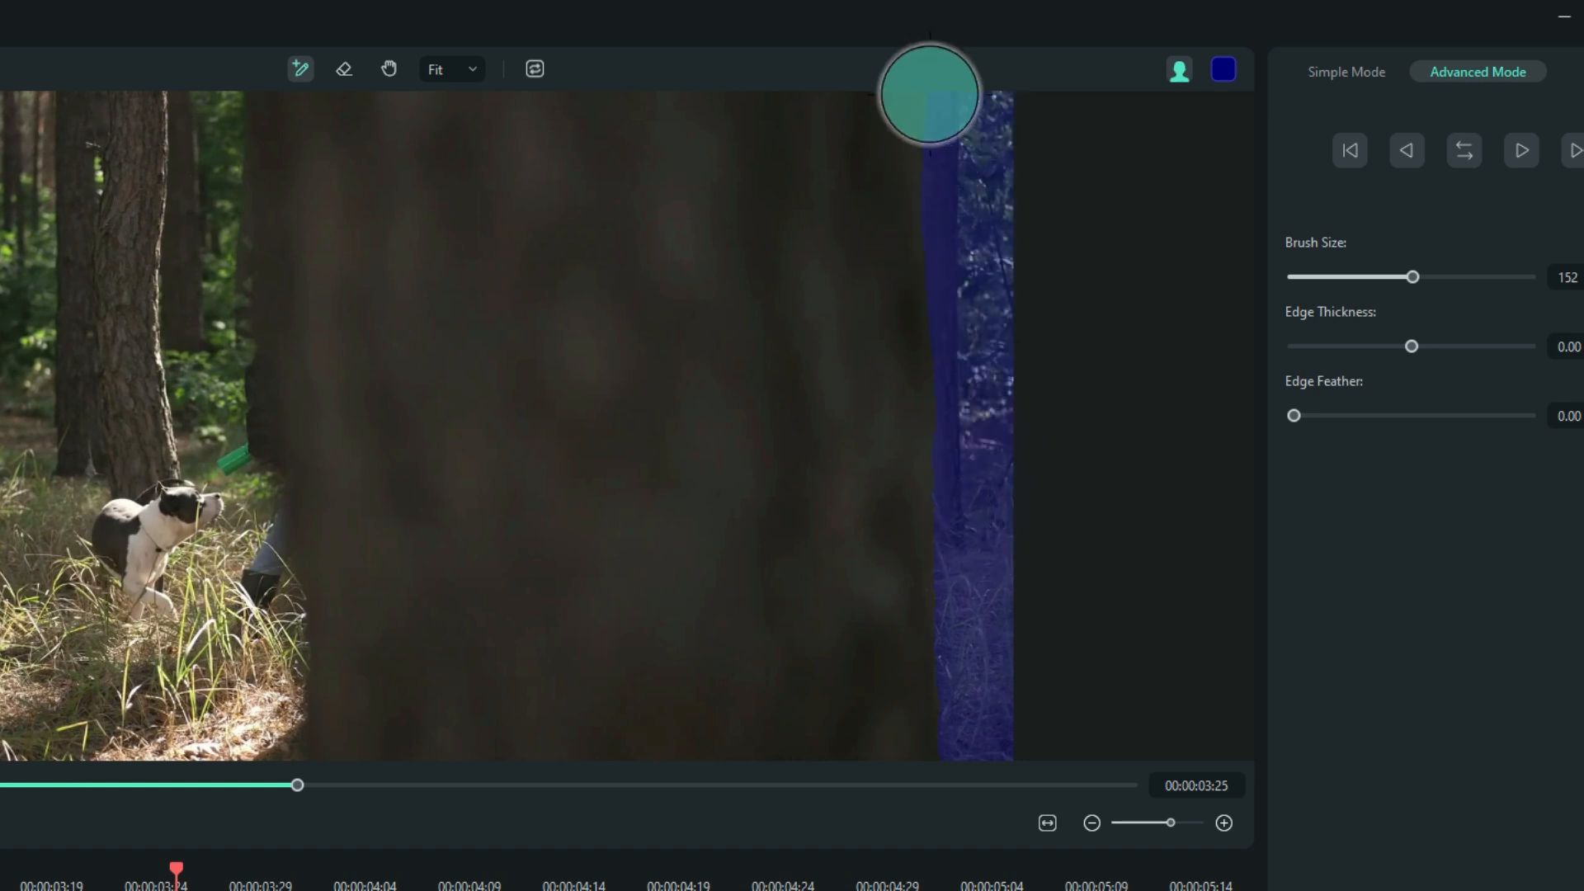
pyautogui.moveTo(933, 100); pyautogui.dragTo(956, 110)
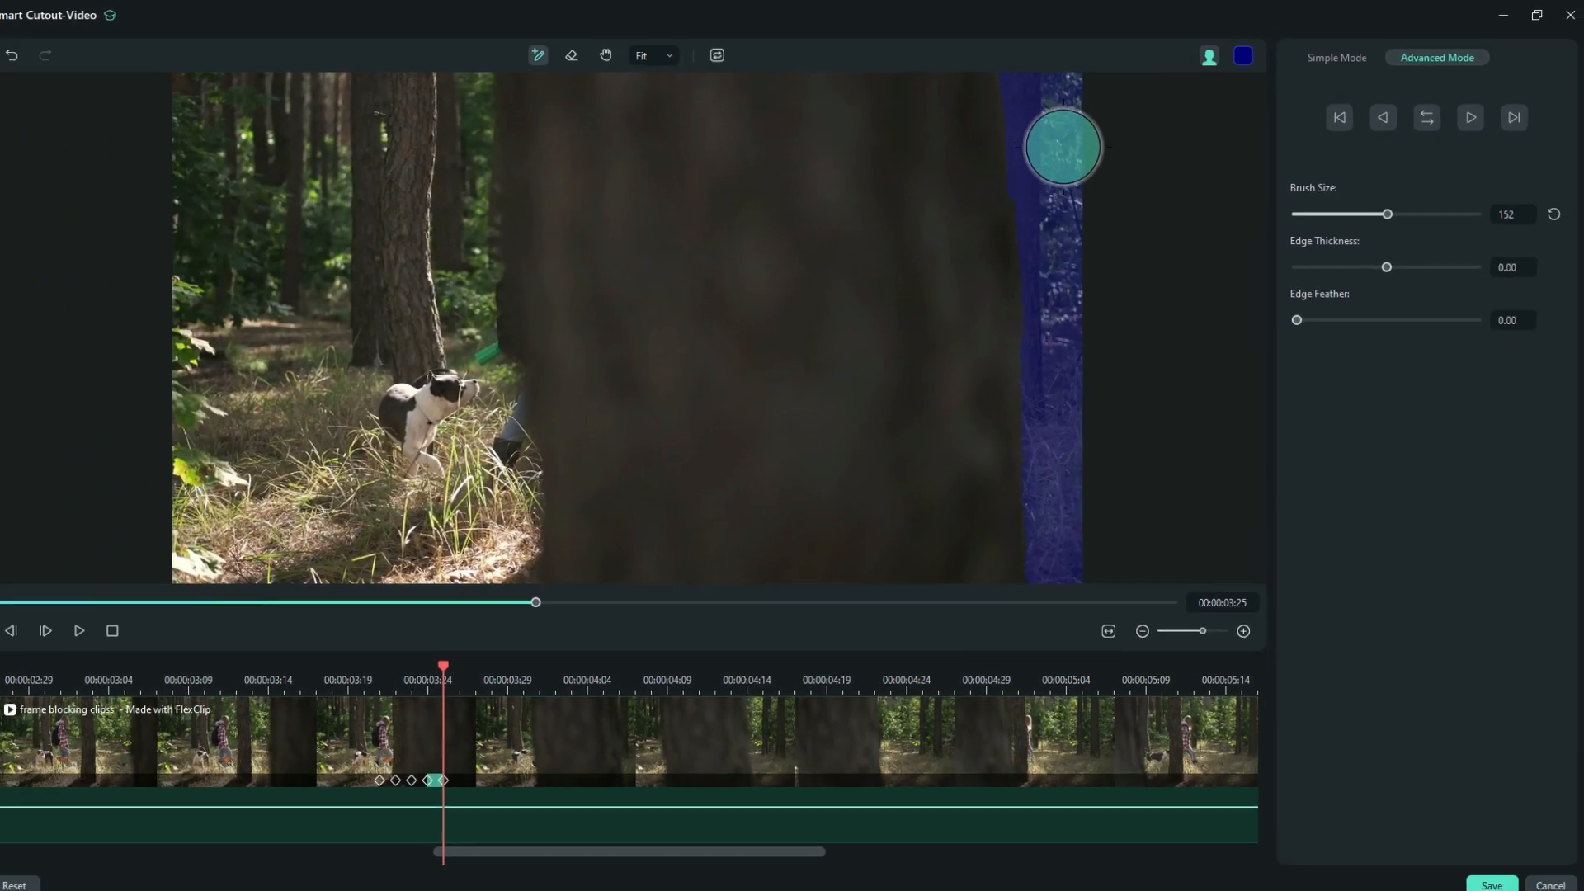
# Extend the cutout up to the trunk's edge on frames 00:00:03:26 and 00:00:03:27.
pyautogui.press('Right')
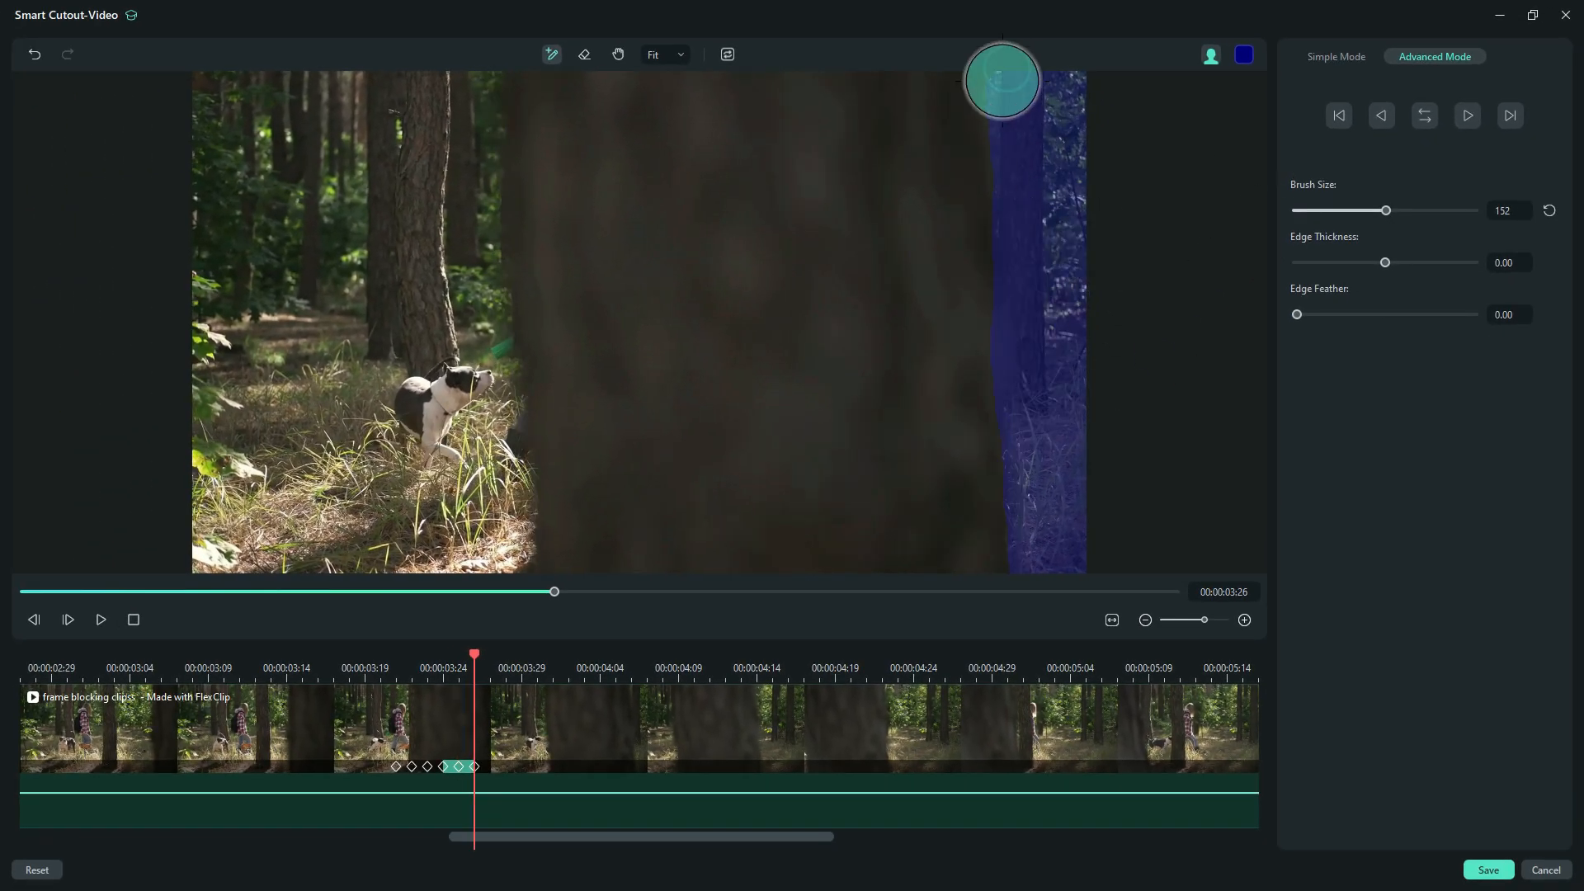
pyautogui.press('Right')
pyautogui.moveTo(994, 123); pyautogui.dragTo(1057, 177)
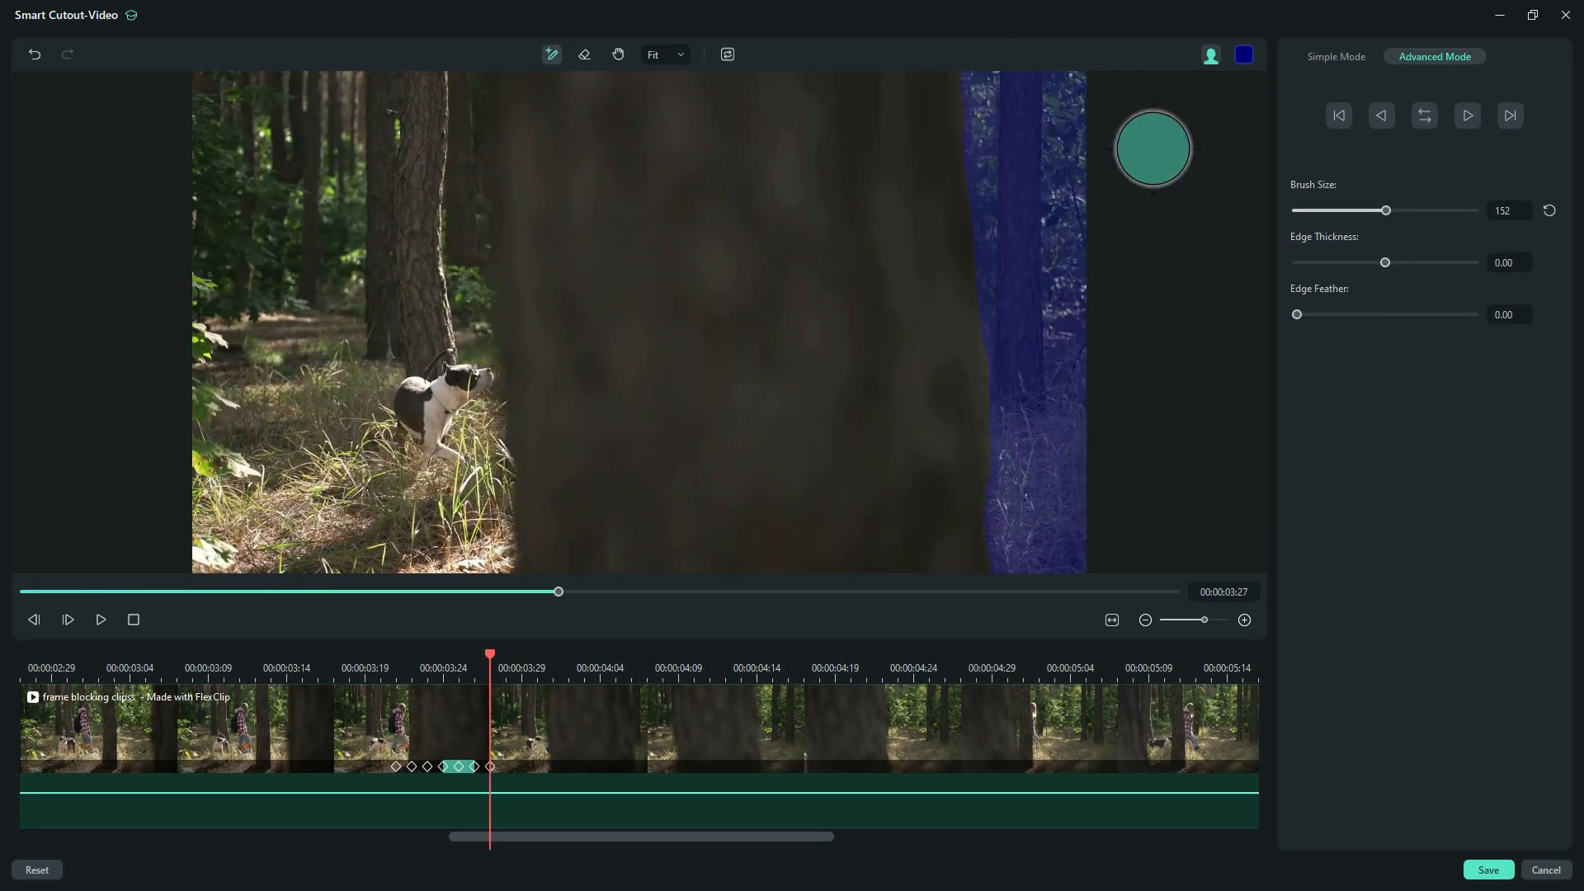
# Run forward tracking from 00:00:03:27, return to that keyframe, and extend the cutout up to the trunk's edge through 00:00:04:03.
pyautogui.click(1511, 116)
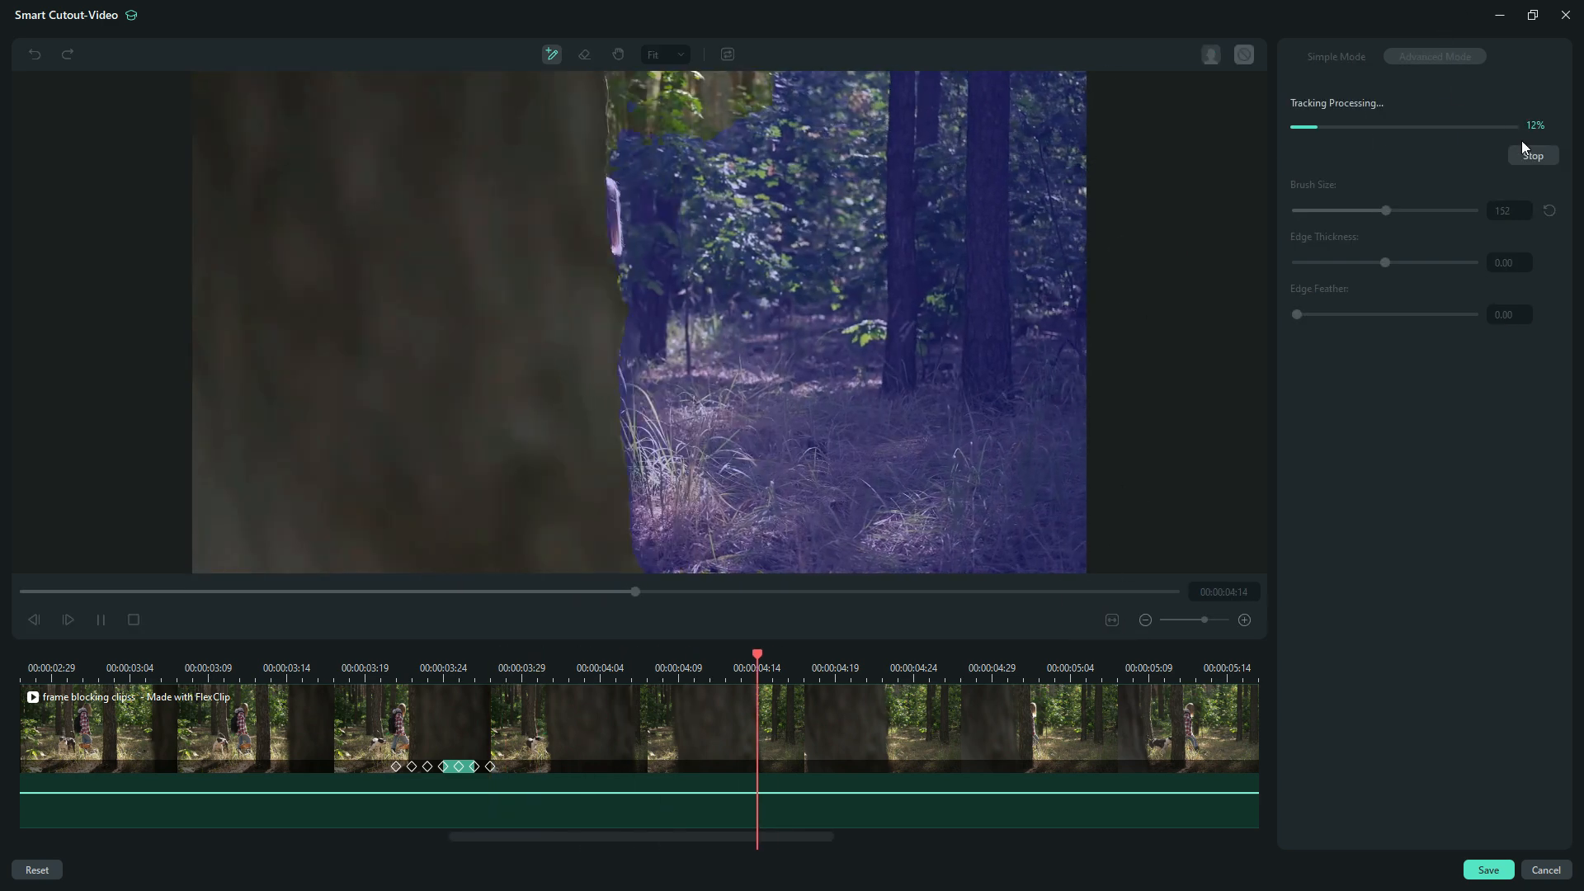
pyautogui.click(492, 767)
pyautogui.moveTo(941, 82)
pyautogui.mouseDown()
pyautogui.moveTo(938, 107)
pyautogui.moveTo(966, 96)
pyautogui.moveTo(943, 270)
pyautogui.mouseUp()
pyautogui.moveTo(912, 78); pyautogui.dragTo(930, 463)
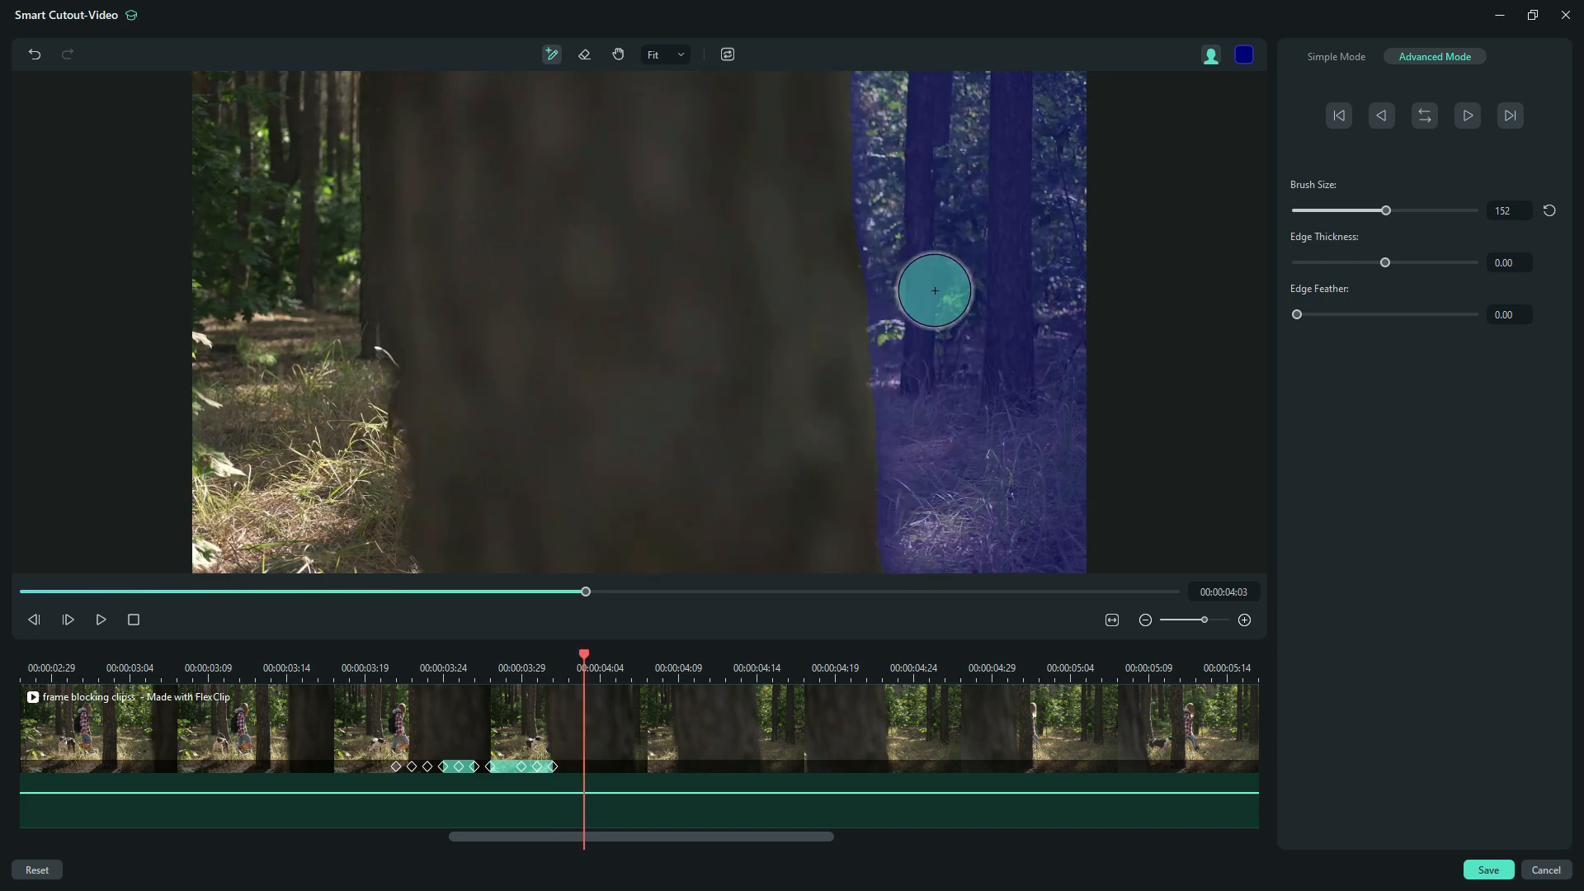
# Continue tracking in short stretches, extending the cutout up to the trunk's edge at 00:00:04:07 and 00:00:04:10.
pyautogui.click(1533, 156)
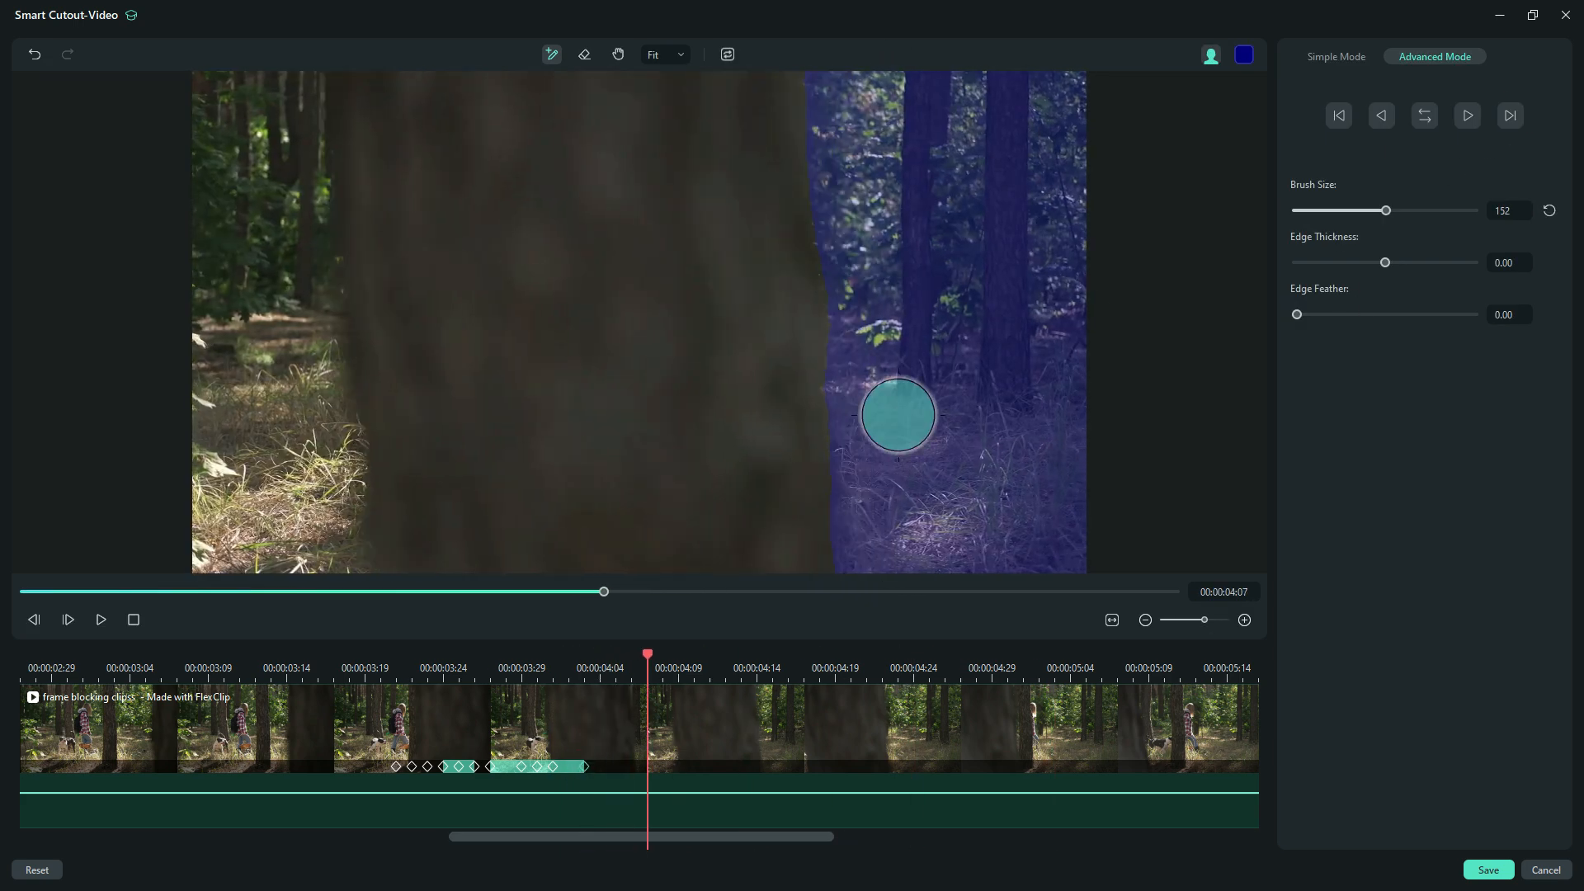
pyautogui.moveTo(778, 95); pyautogui.dragTo(813, 584)
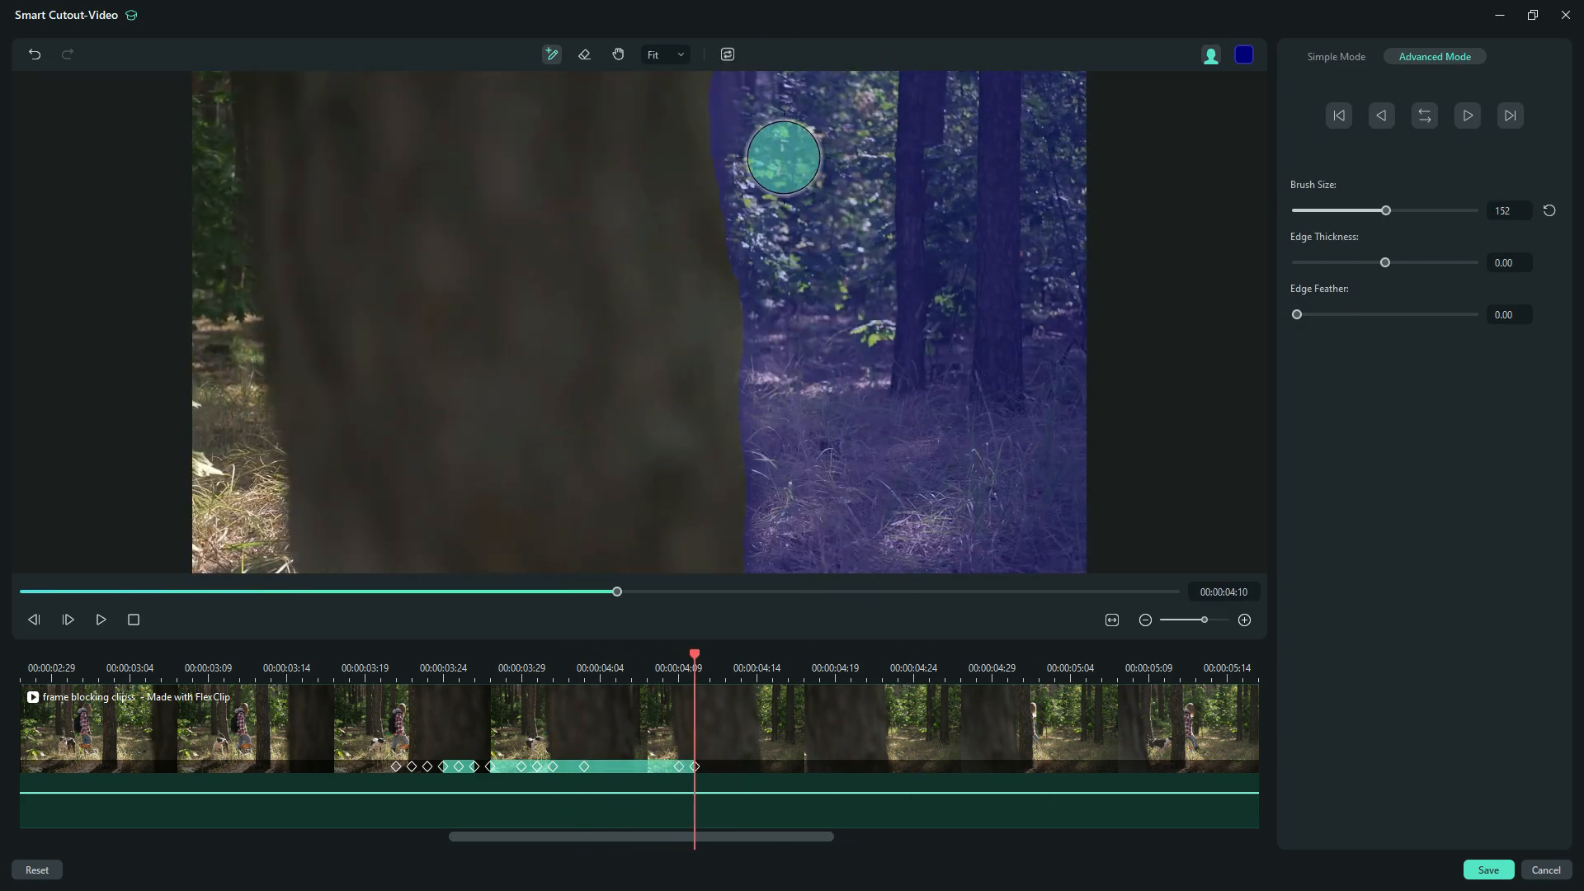
pyautogui.moveTo(725, 95); pyautogui.dragTo(805, 425)
pyautogui.click(1531, 156)
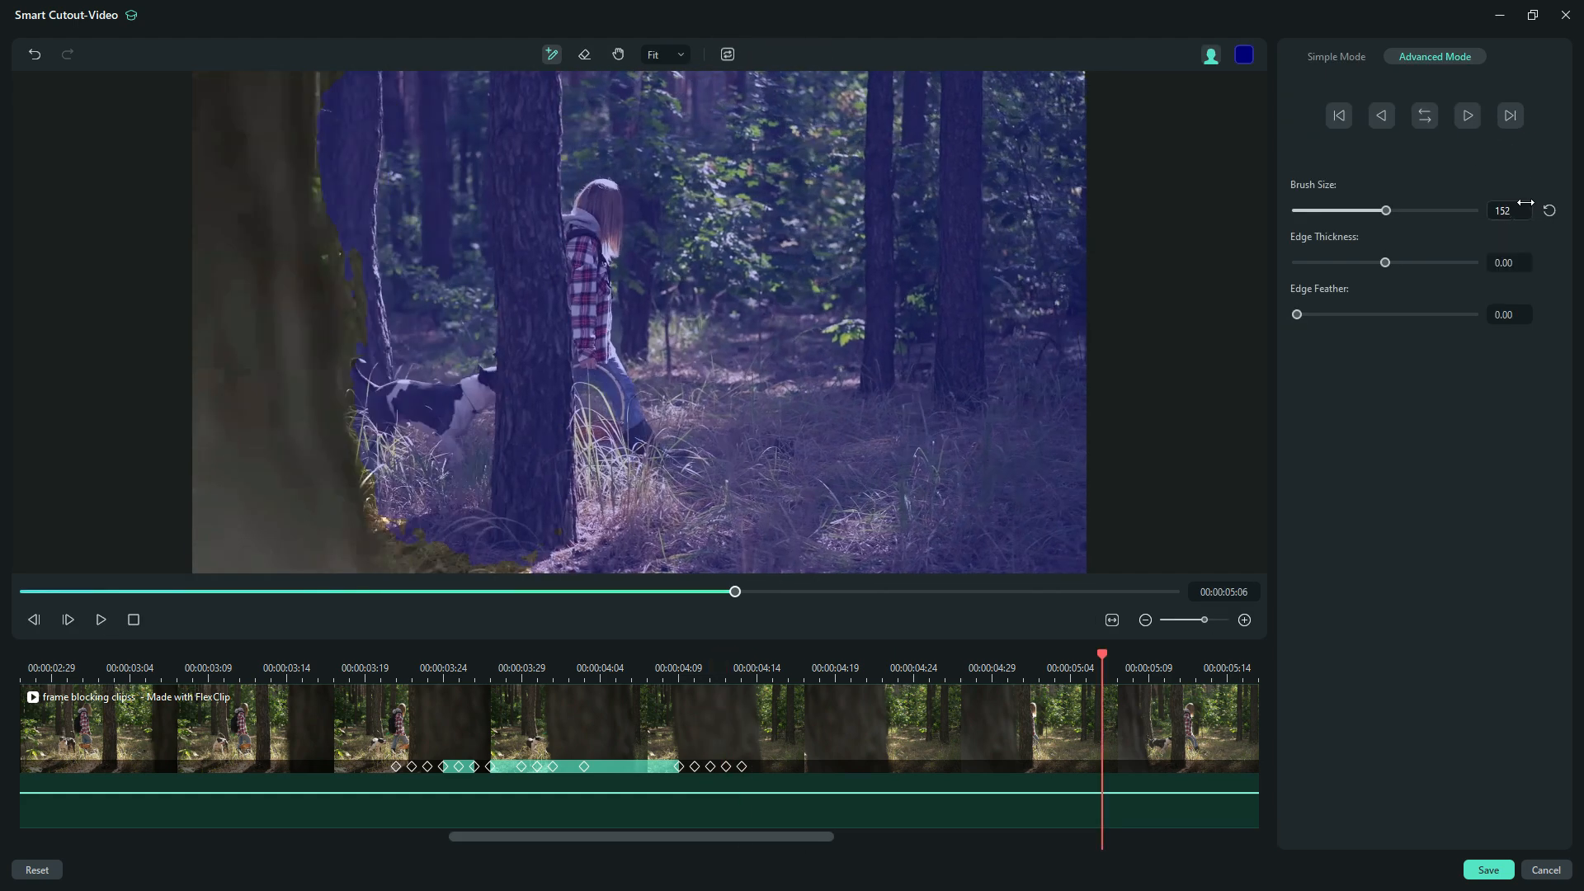
# Extend the cutout up to the trunk's edge through 00:00:04:25, tracking between corrections, and switch to the eraser for spill over the trunk.
pyautogui.moveTo(617, 83); pyautogui.dragTo(636, 344)
pyautogui.moveTo(612, 82); pyautogui.dragTo(631, 536)
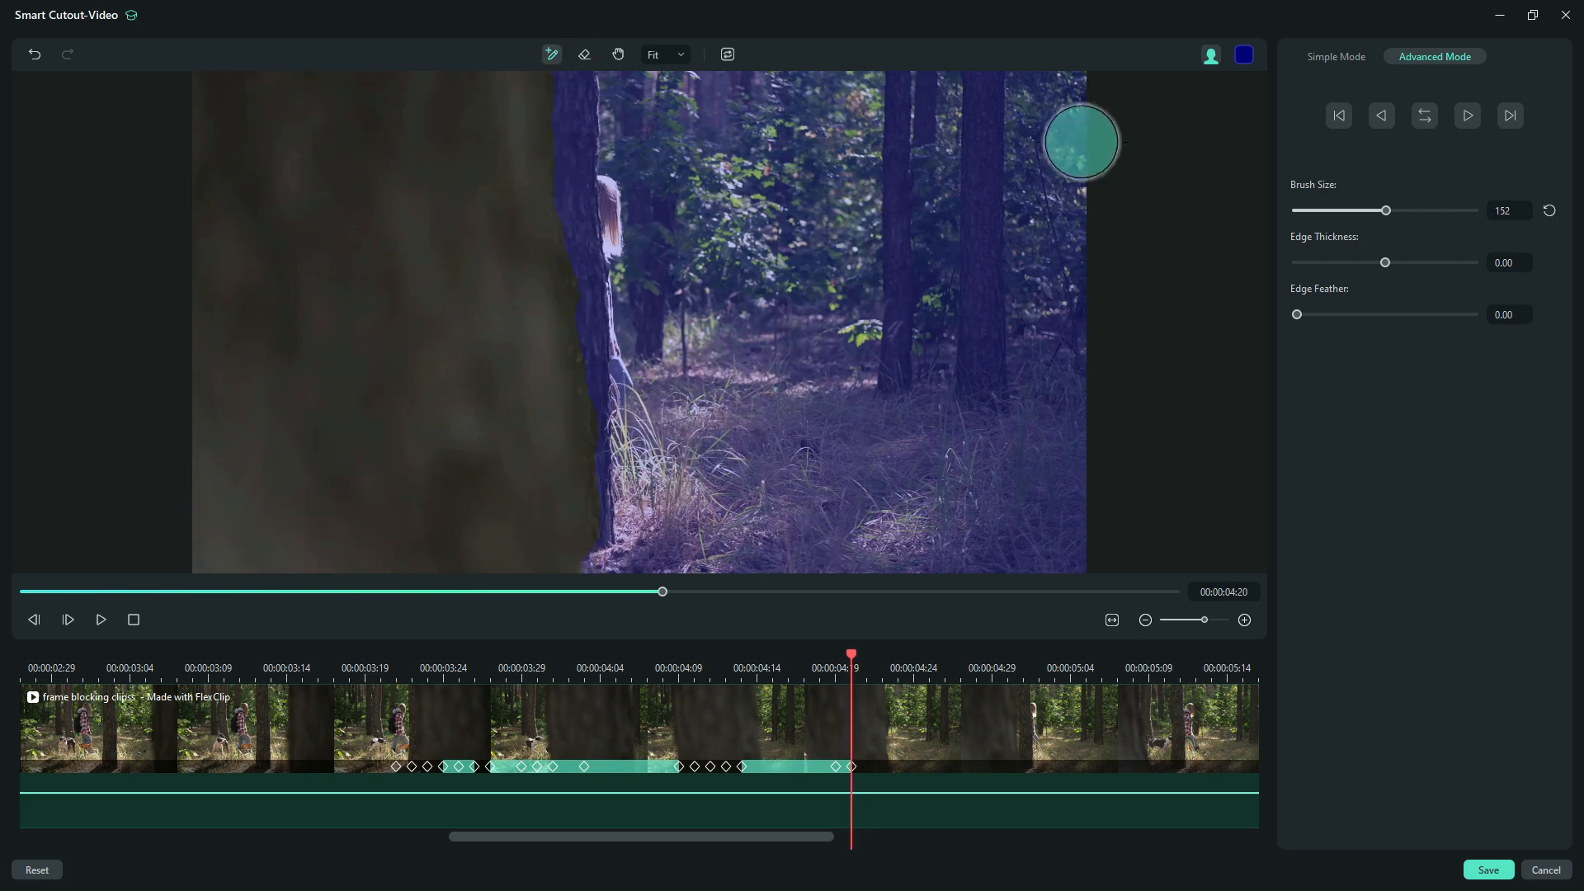
pyautogui.click(1531, 156)
pyautogui.moveTo(516, 82); pyautogui.dragTo(547, 488)
pyautogui.click(584, 54)
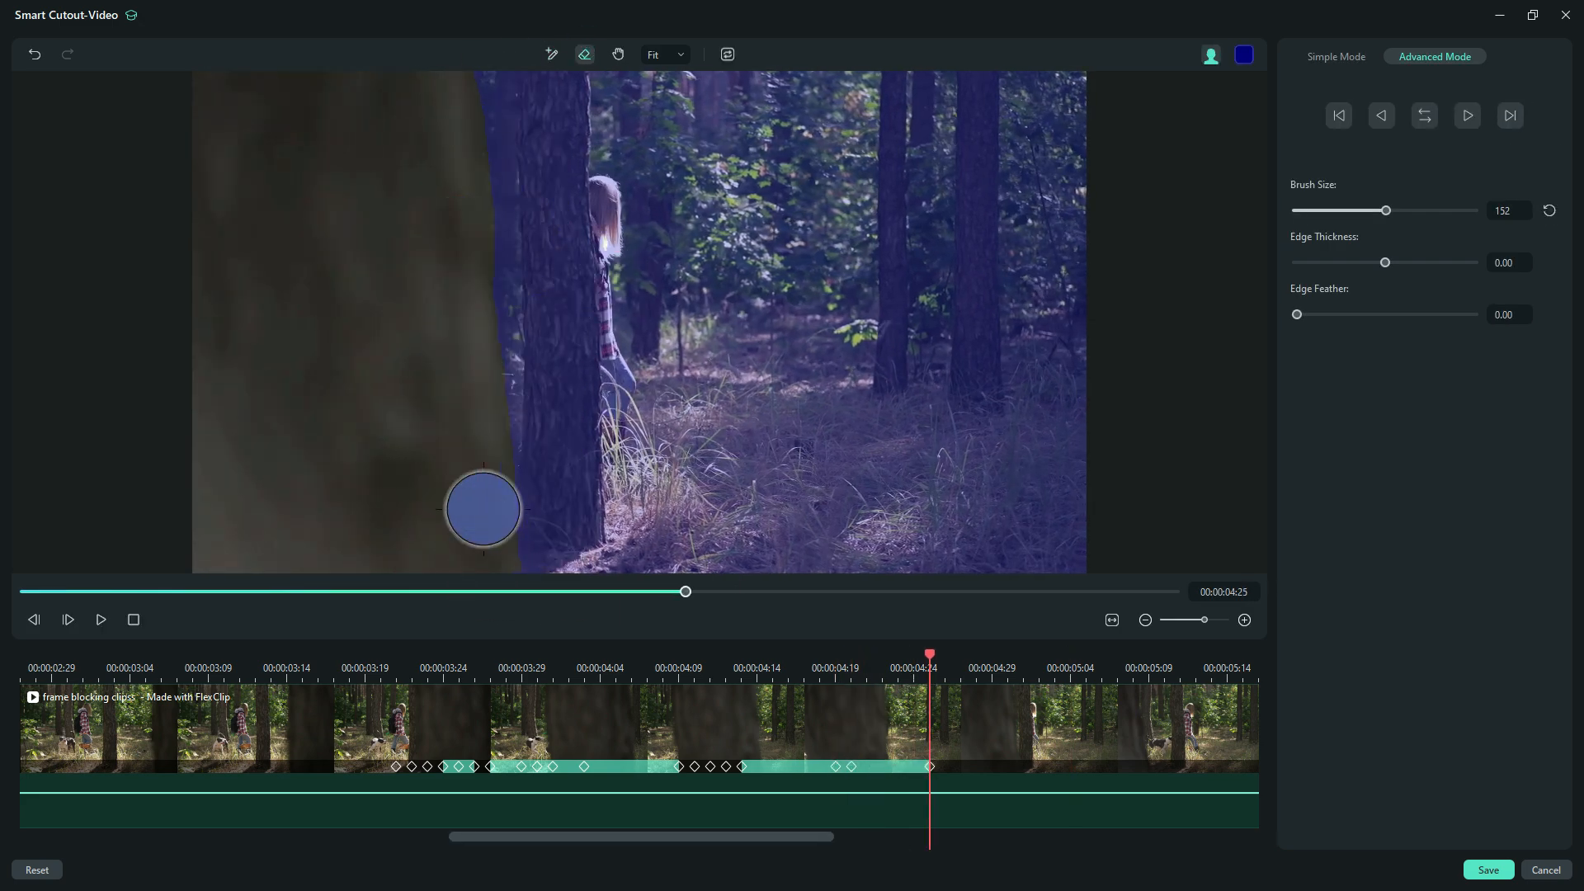
pyautogui.click(1425, 115)
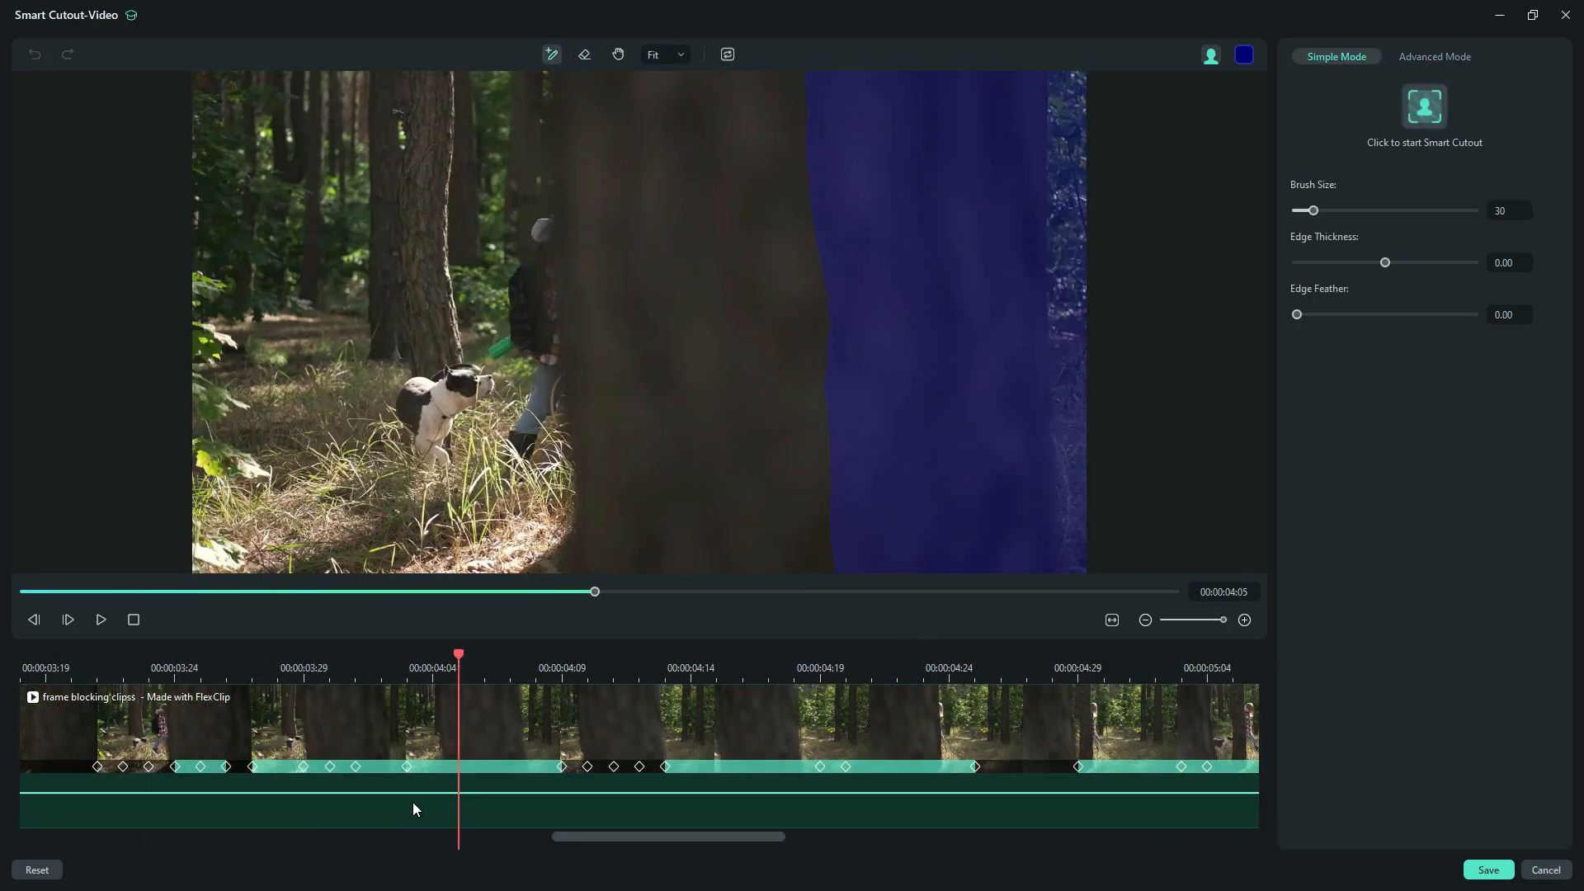
# Return to 00:00:04:05, invert the cutout so the forest behind the trunk is excluded, and save it.
pyautogui.moveTo(304, 667); pyautogui.dragTo(538, 685)
pyautogui.click(477, 671)
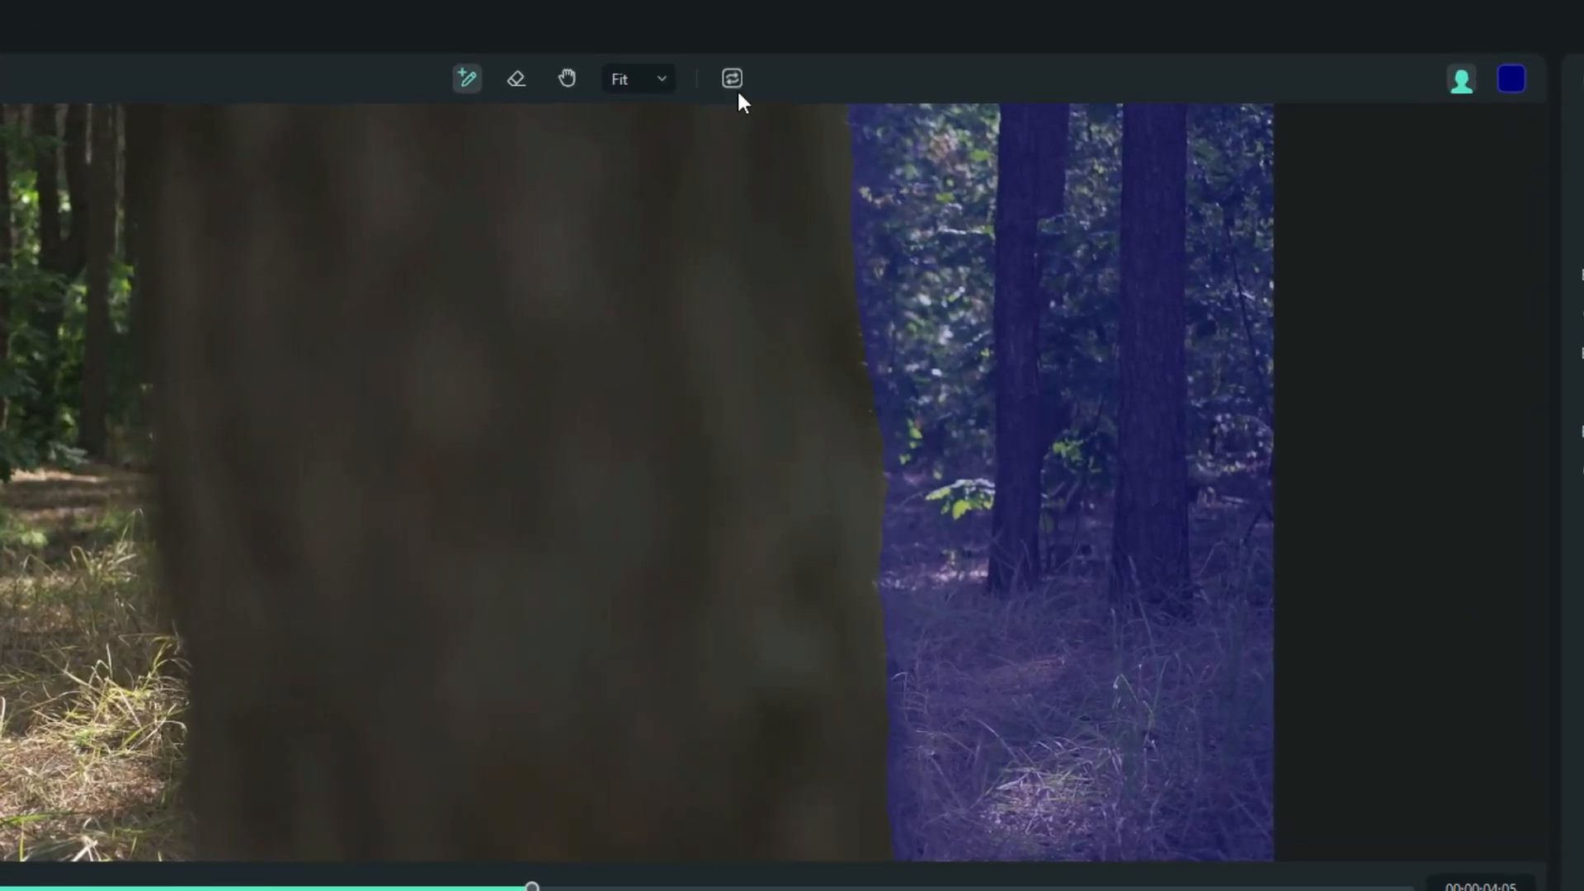
pyautogui.click(733, 78)
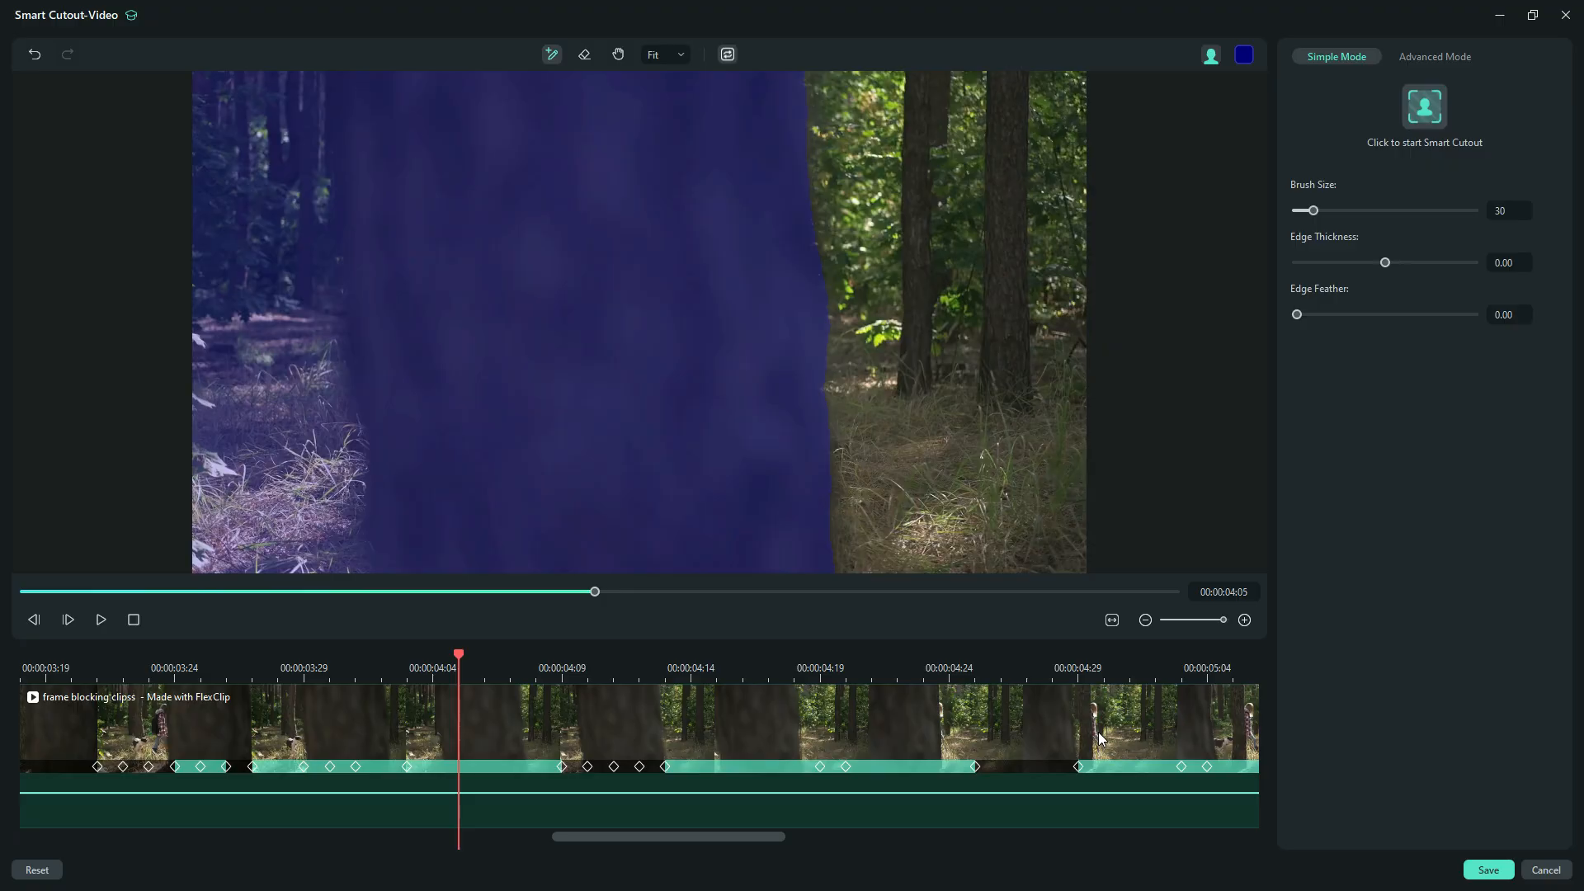
pyautogui.click(1490, 871)
# Move the winter walk clip to the track beneath the cutout clip, starting just before 00:00:24:00, and render the overlap for preview.
pyautogui.moveTo(608, 619); pyautogui.dragTo(774, 629)
pyautogui.moveTo(1400, 707); pyautogui.dragTo(717, 775)
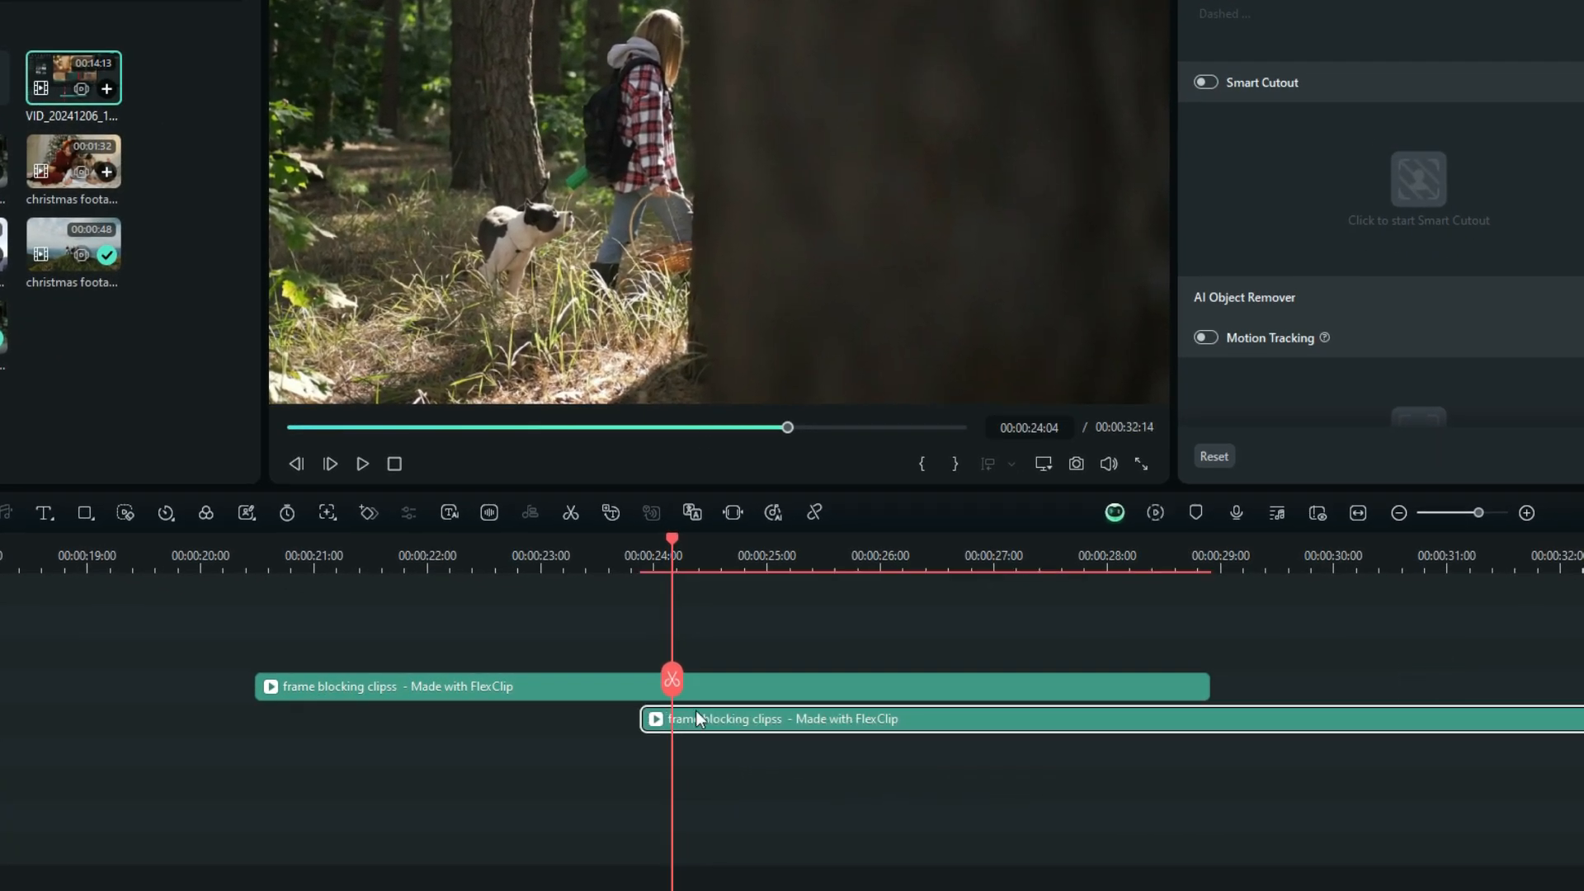
pyautogui.click(573, 551)
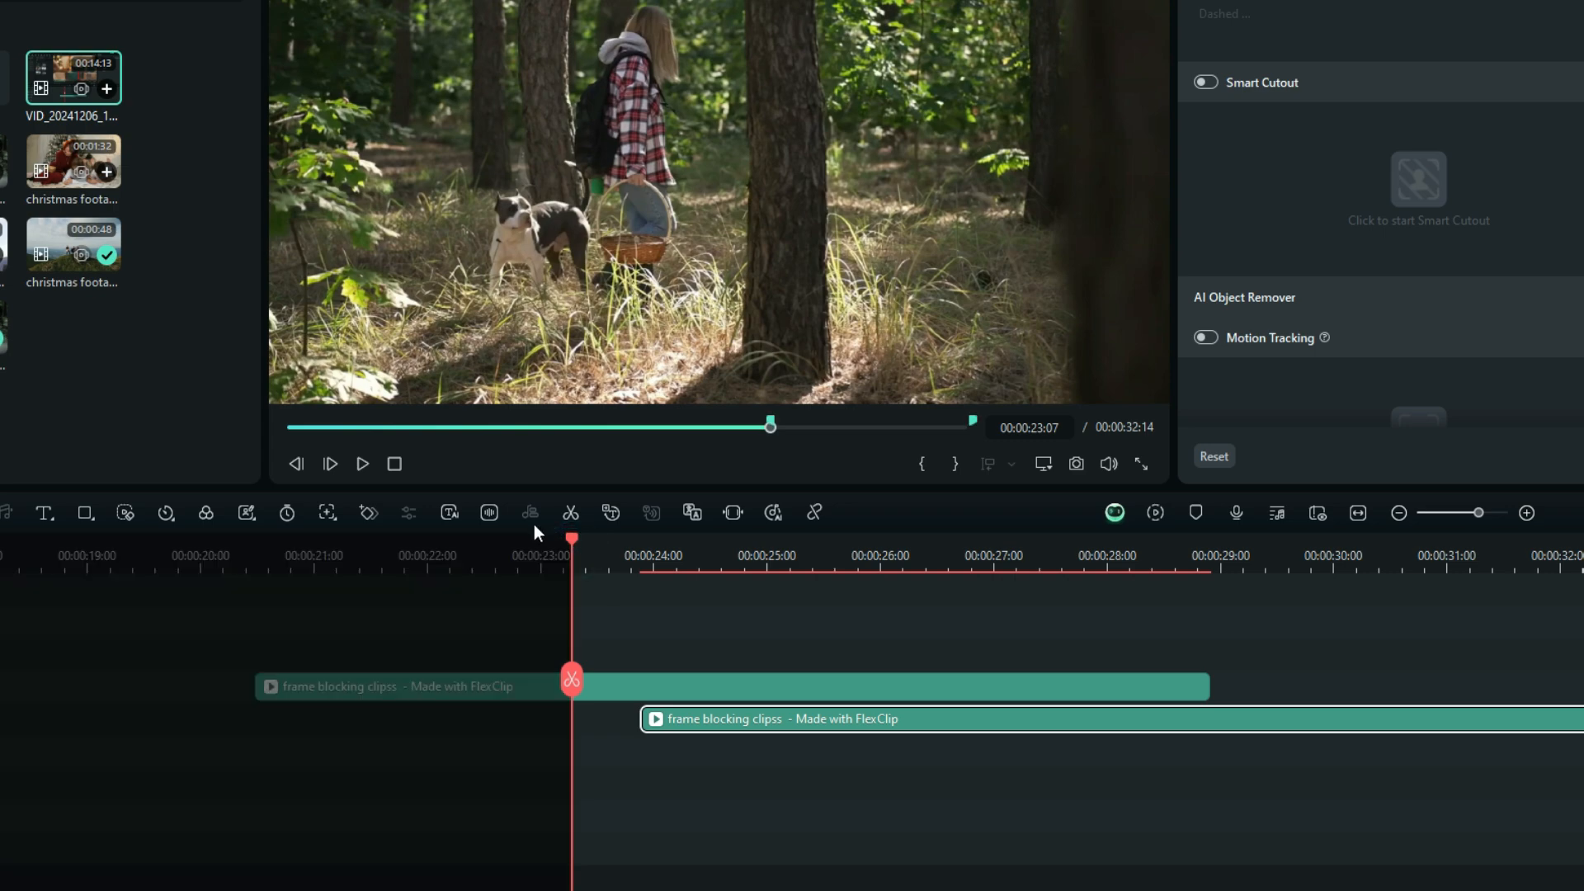
pyautogui.click(533, 523)
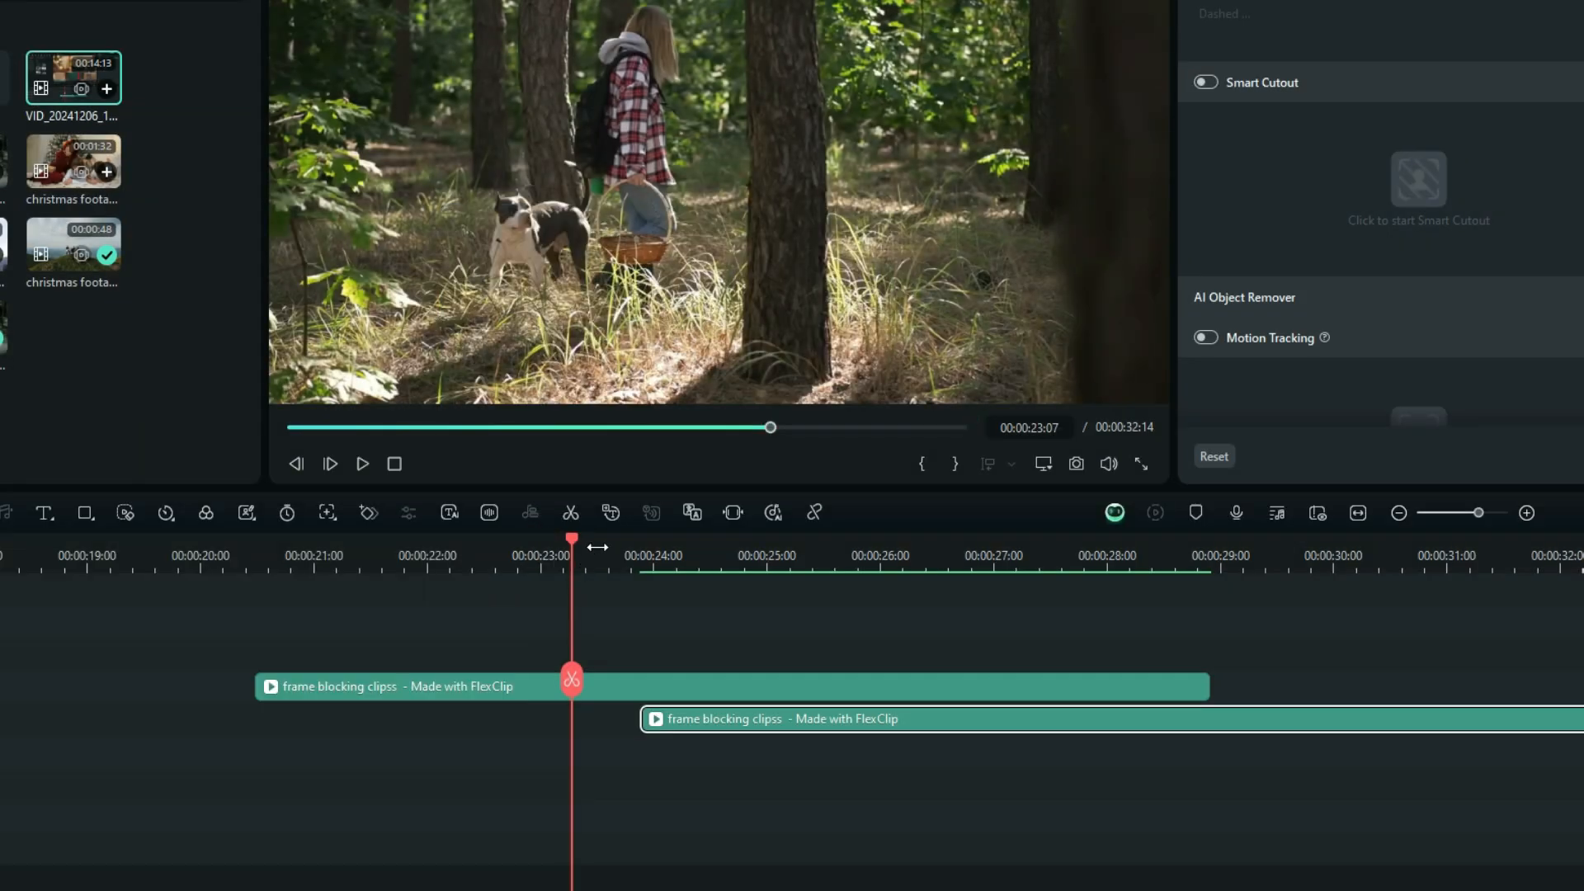
# Play back the tree-trunk transition from 00:00:23:07, then replay it from 00:00:22:12.
pyautogui.press('space')
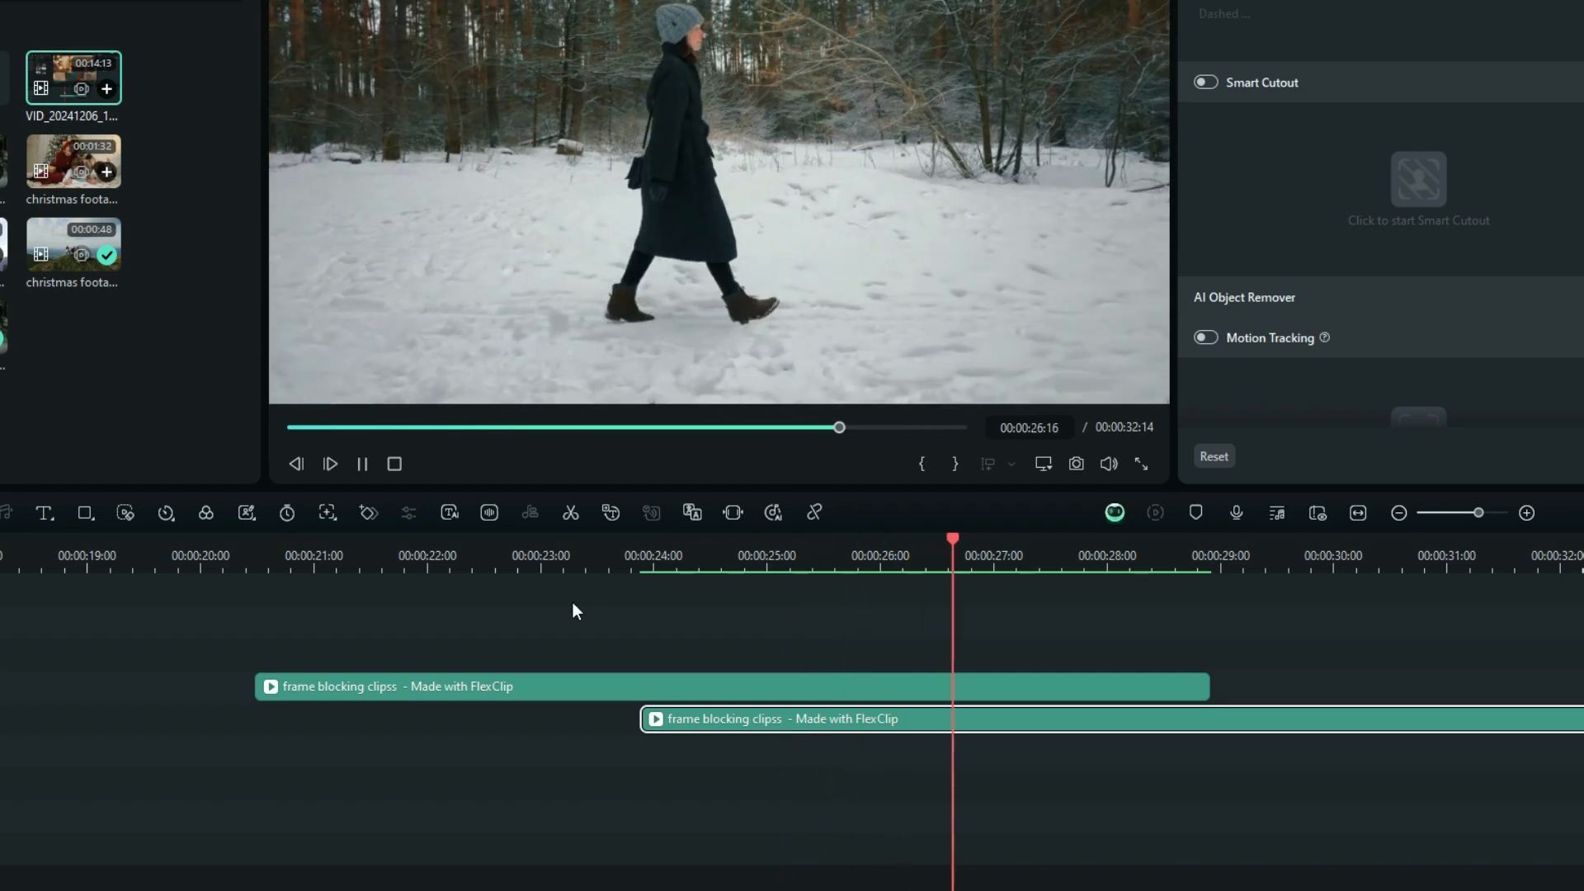
pyautogui.press('space')
pyautogui.click(478, 549)
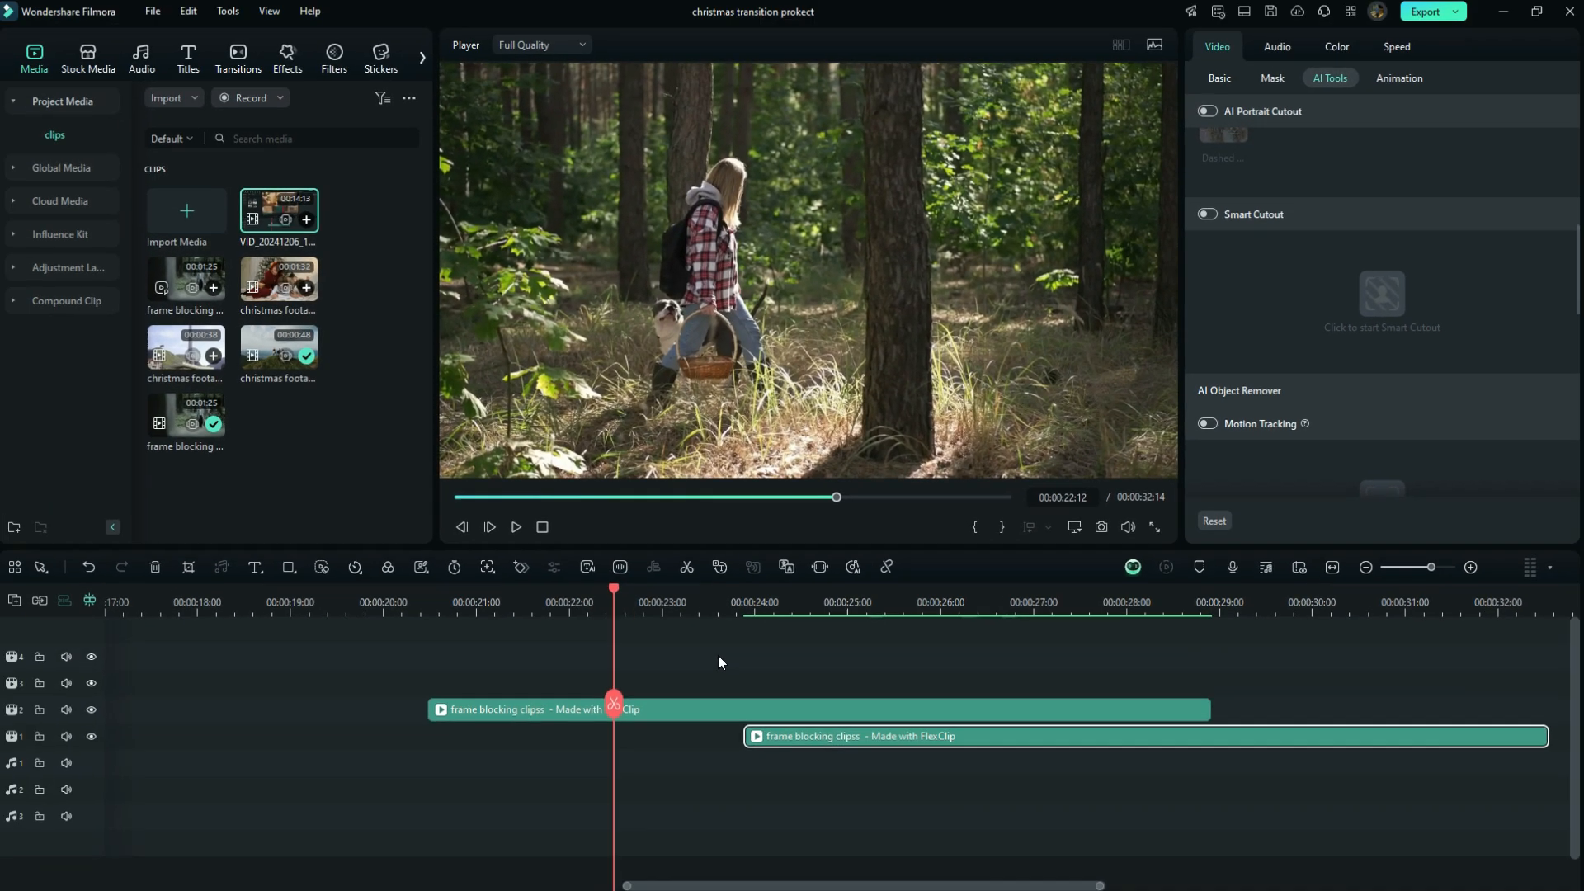
pyautogui.press('space')
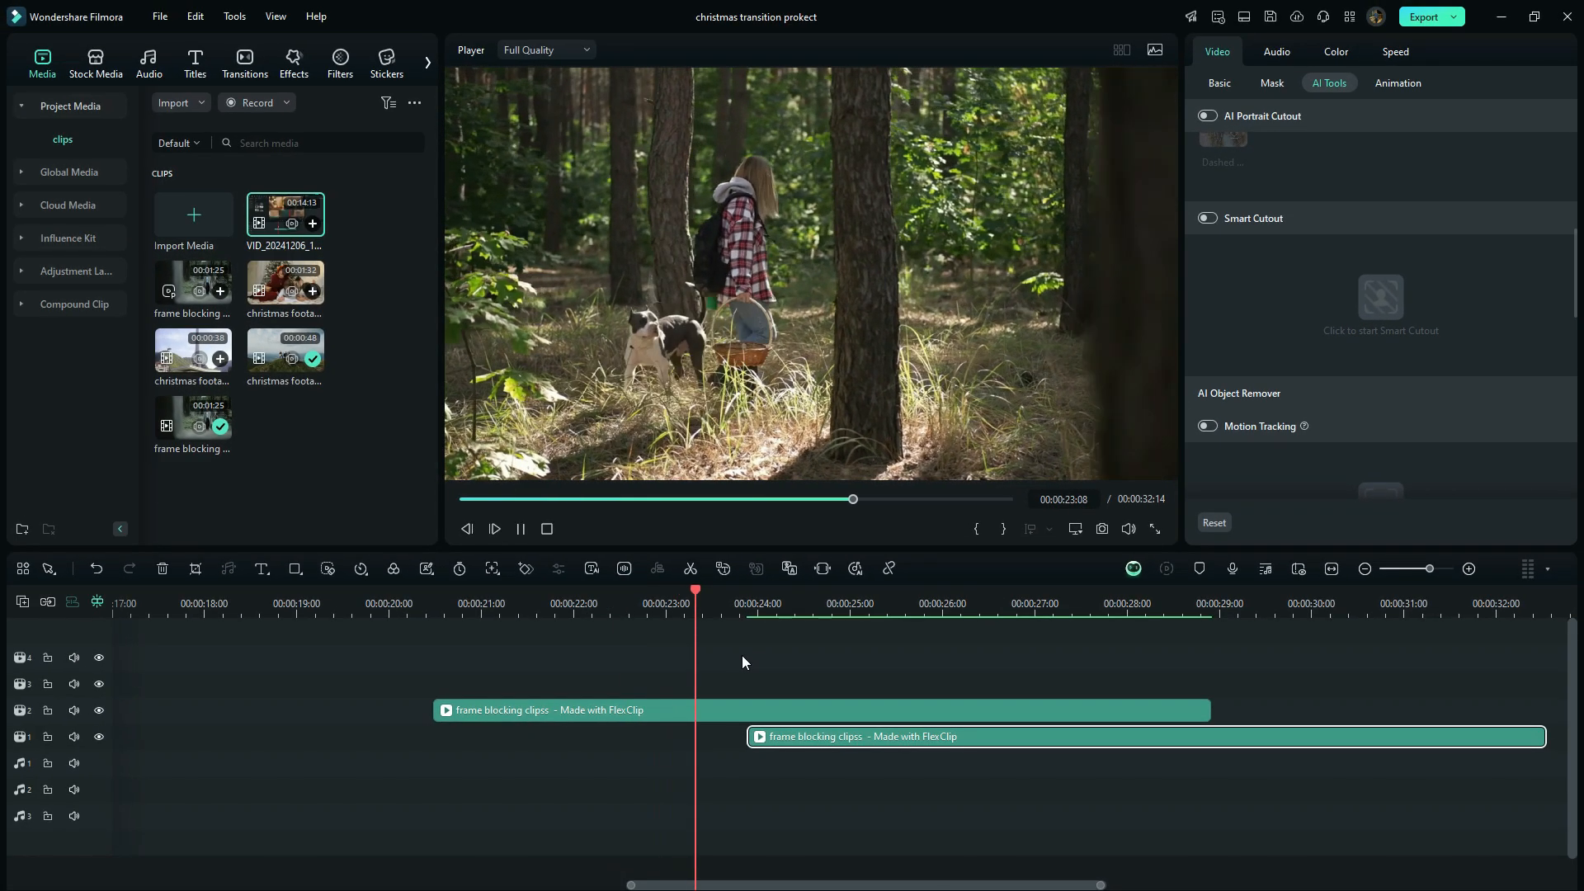